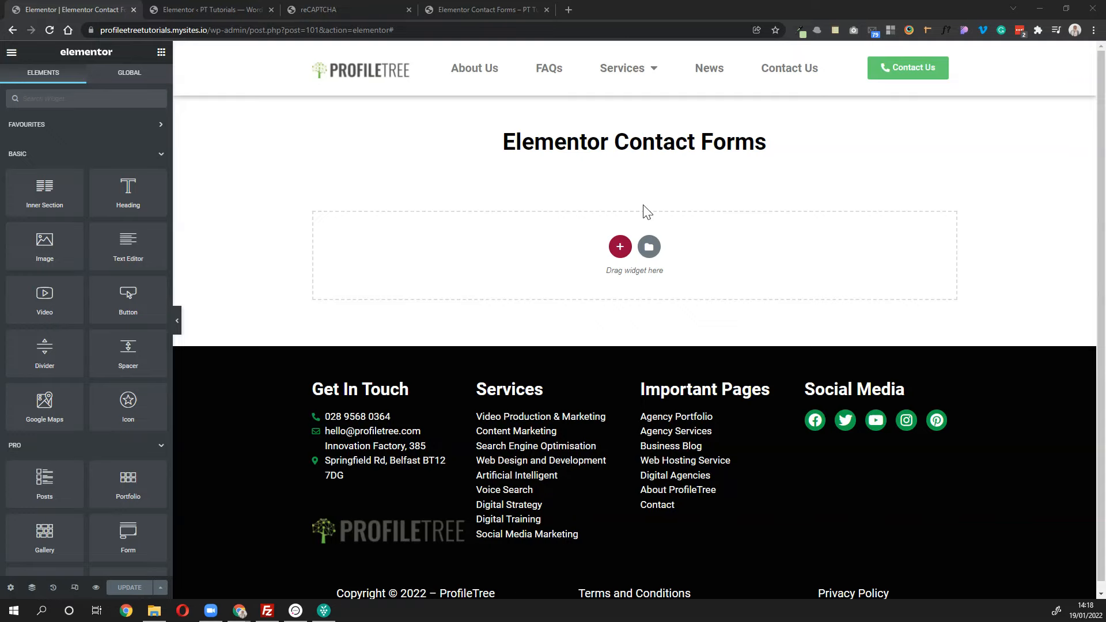
- Add a single-column section below the page title and place a Form widget in it
left_click(619, 248)
left_click(475, 277)
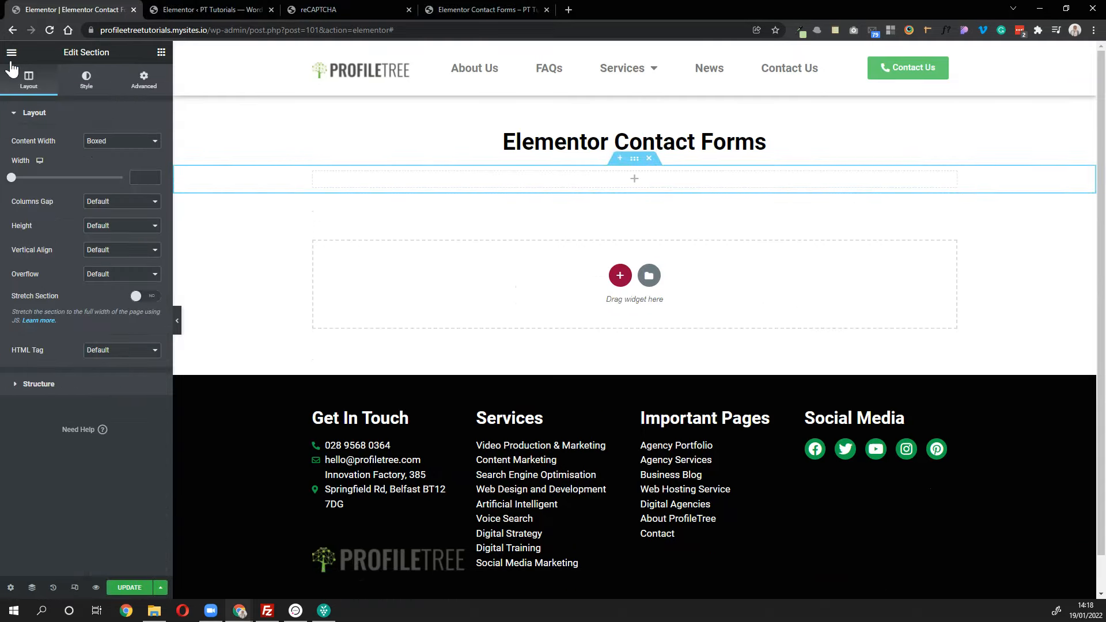
left_click(10, 61)
left_click(17, 62)
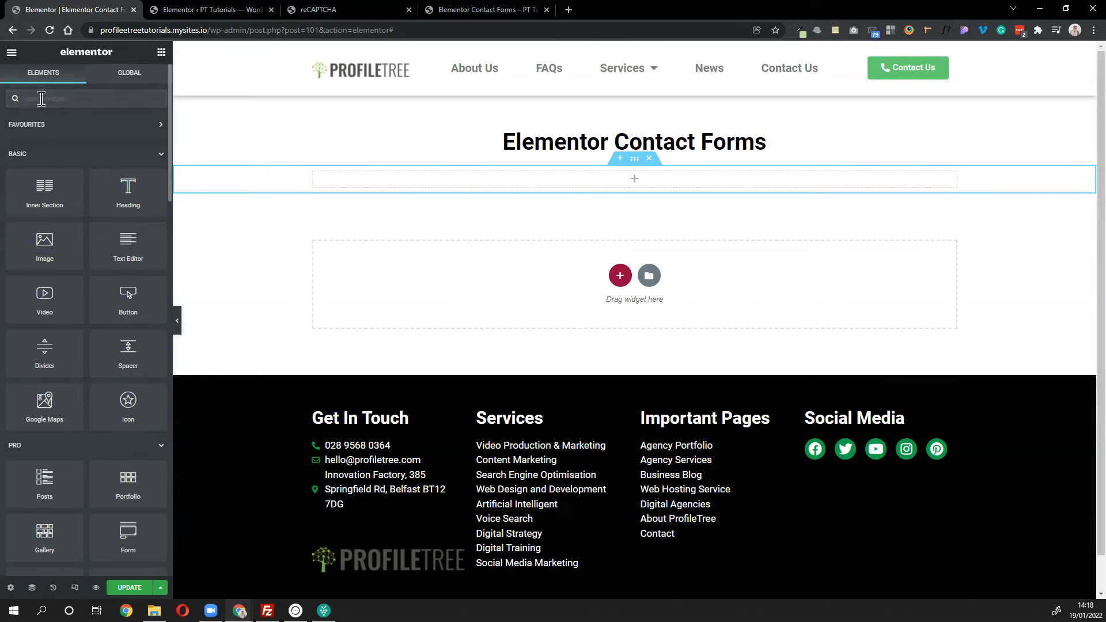
left_click(41, 99)
type("form")
left_click_drag(42, 143, 580, 192)
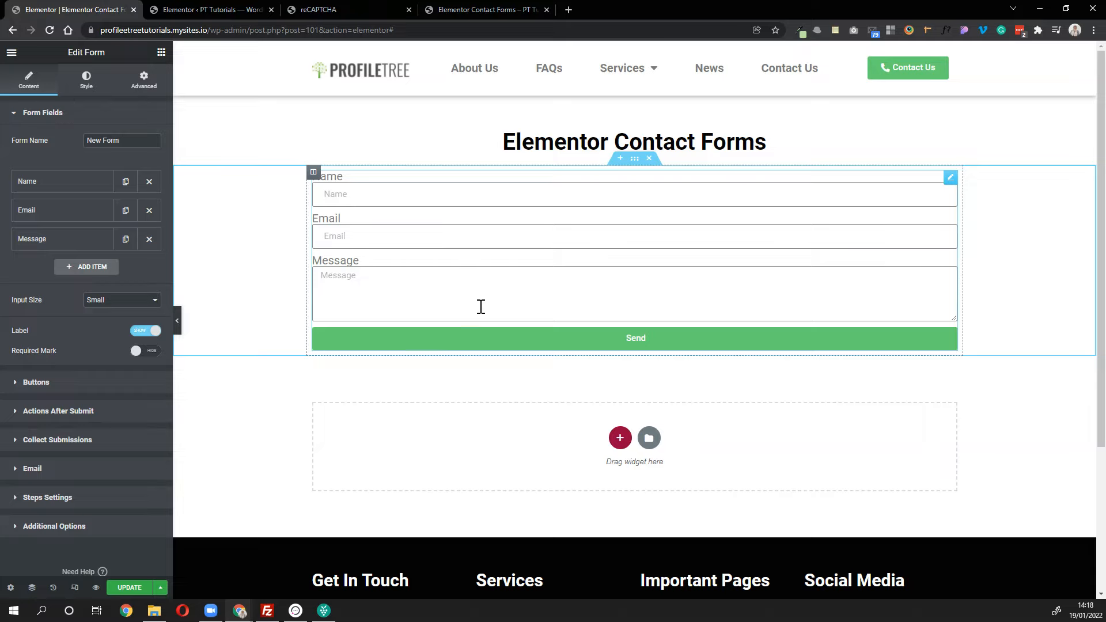
- Examine the field types available for the Name field and the form's style and advanced settings
left_click(66, 185)
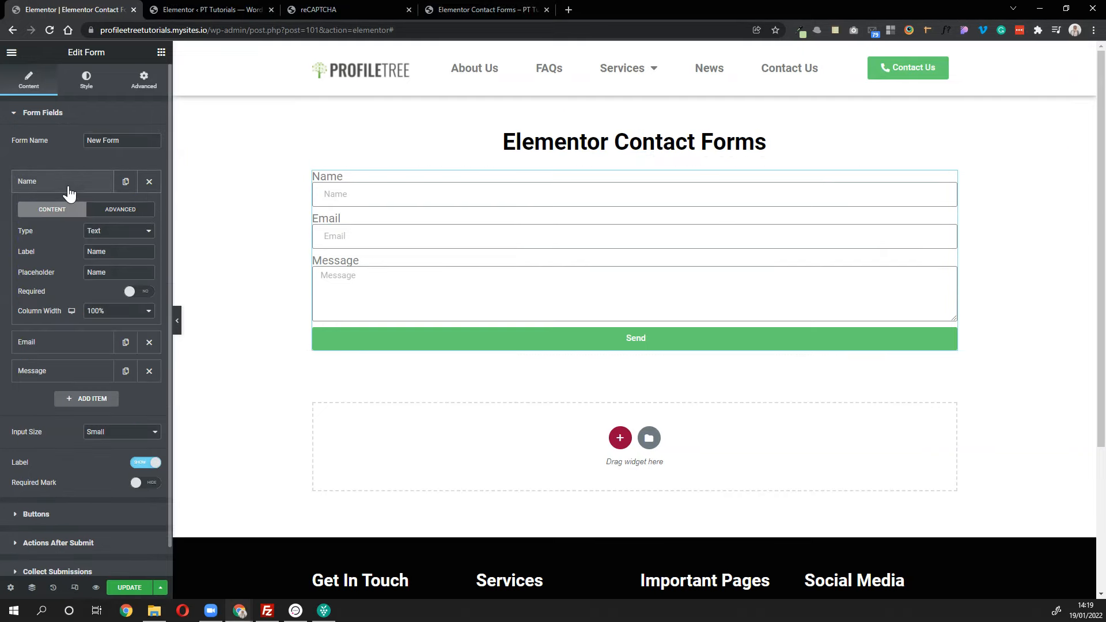
left_click(115, 233)
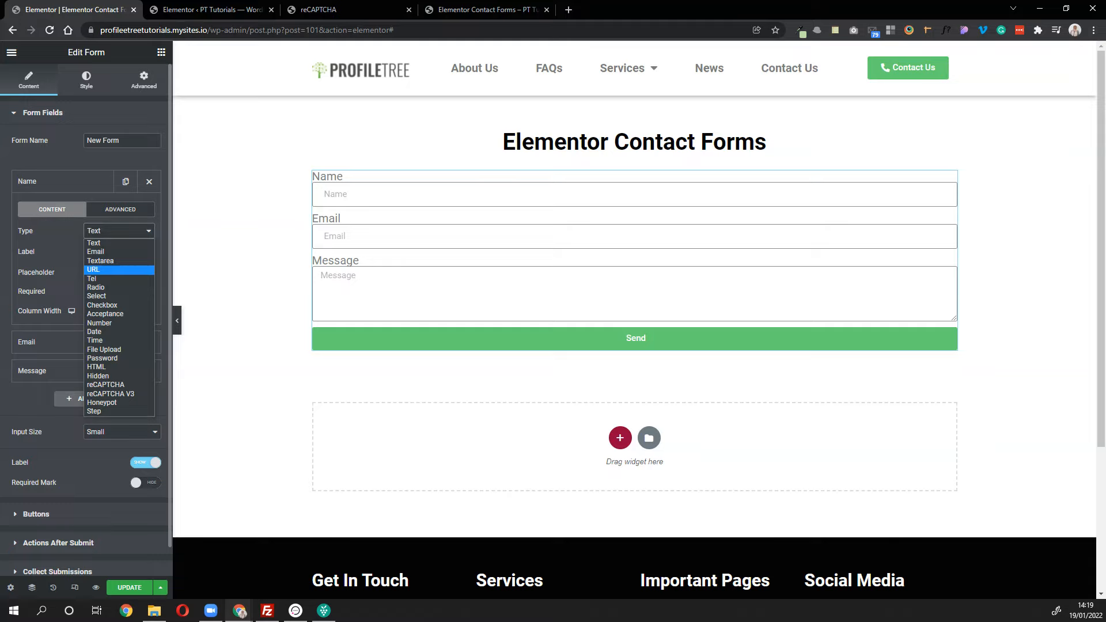
key("Escape")
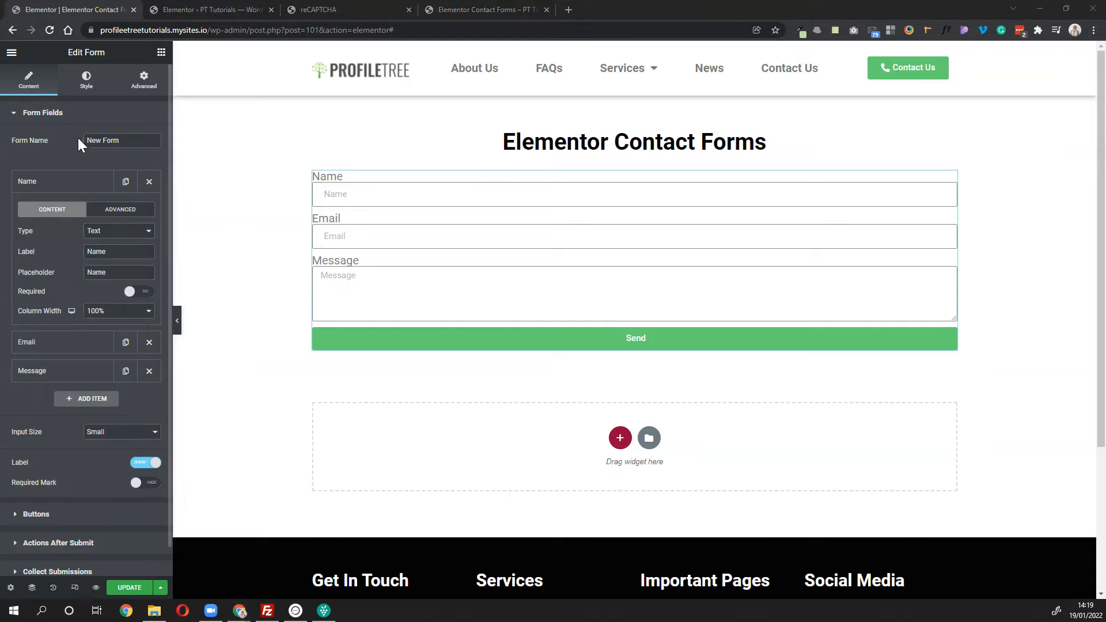
left_click(33, 115)
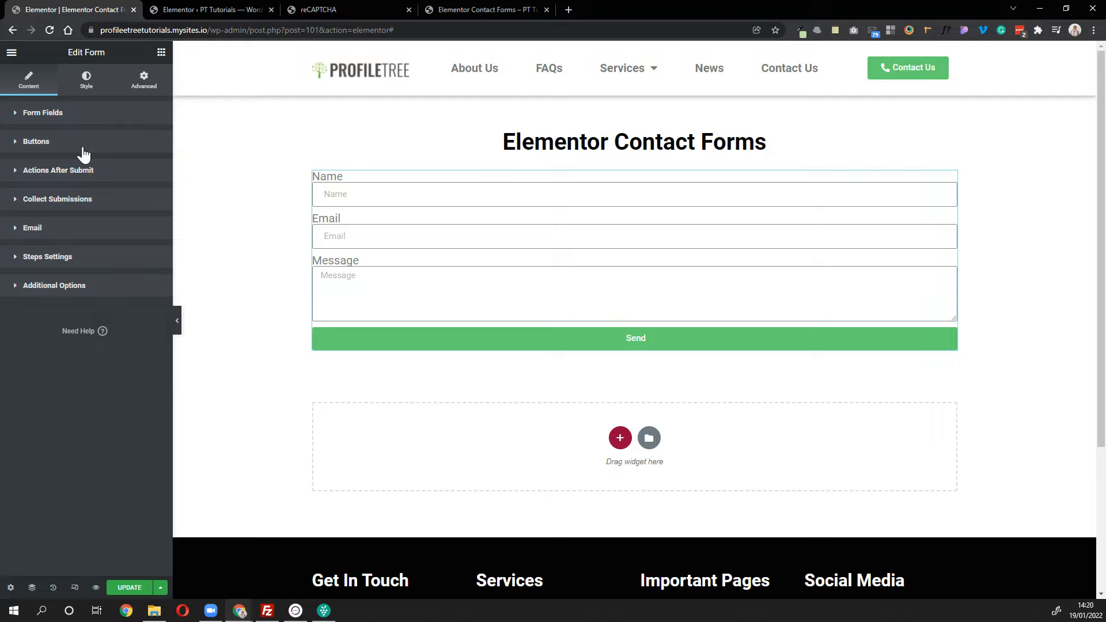
left_click(84, 80)
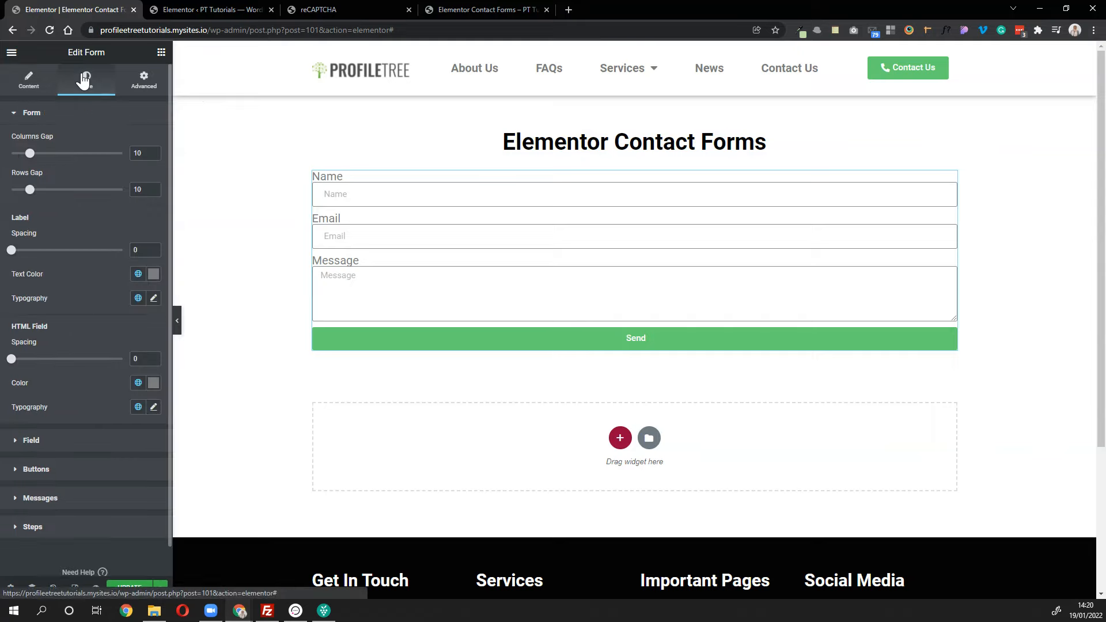
left_click(84, 122)
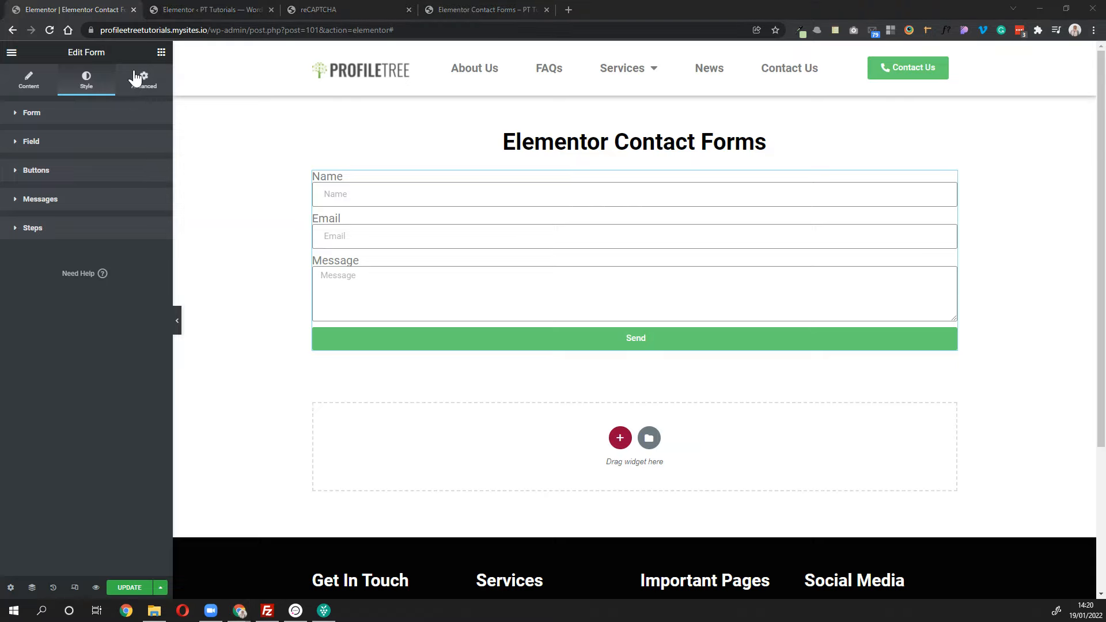
left_click(139, 79)
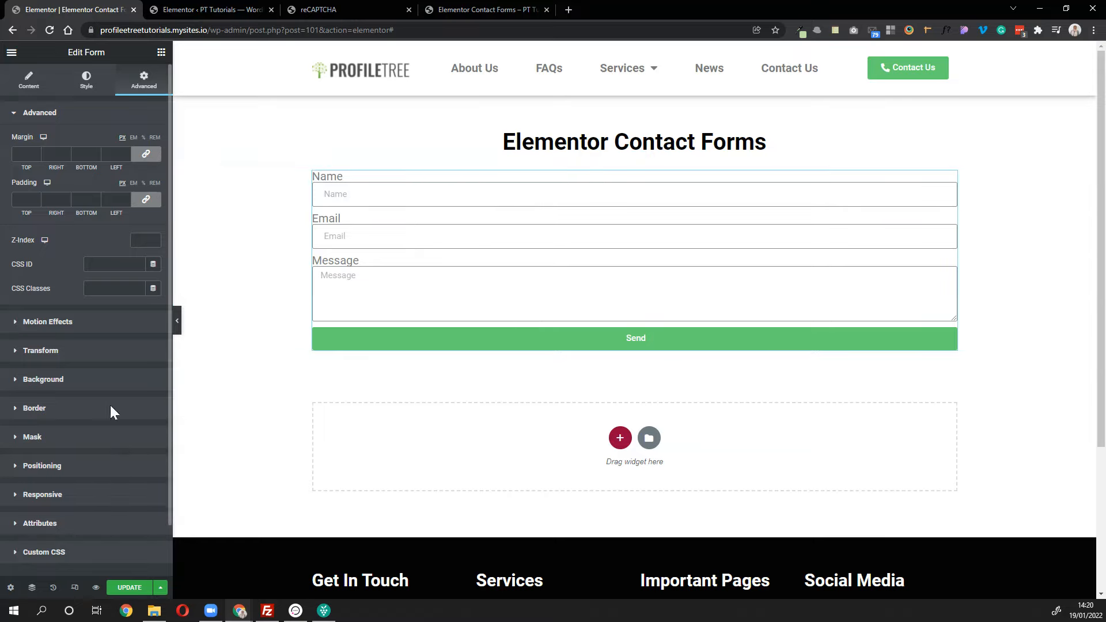
scroll(95, 436, "down", 1)
scroll(95, 436, "up", 1)
left_click(39, 86)
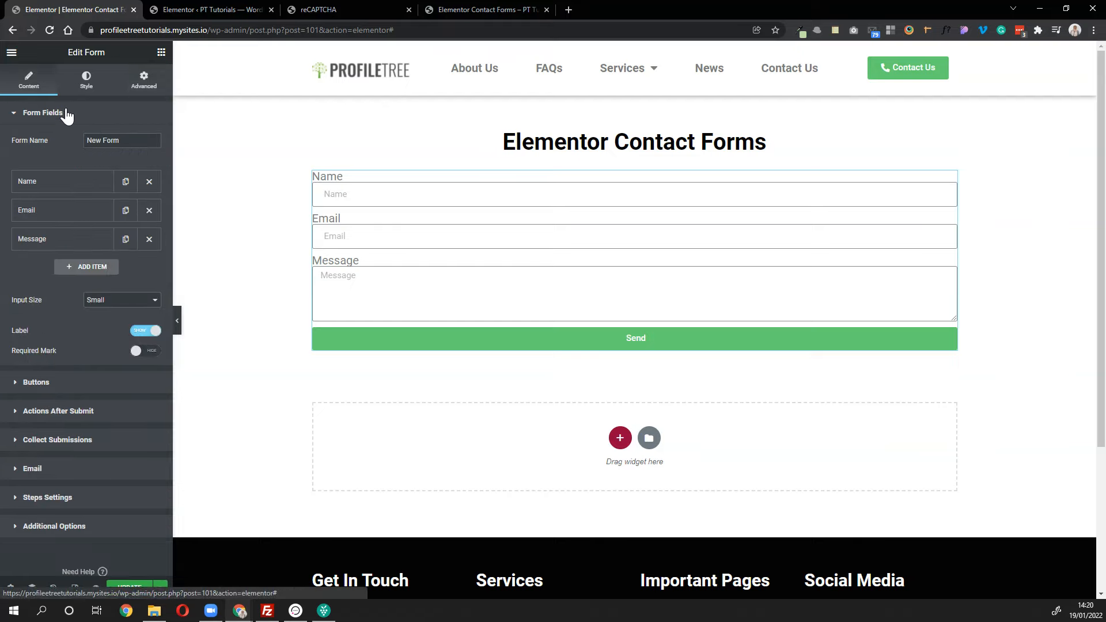
- Try reordering the form fields by moving Message up the field list
left_click(21, 180)
left_click(22, 181)
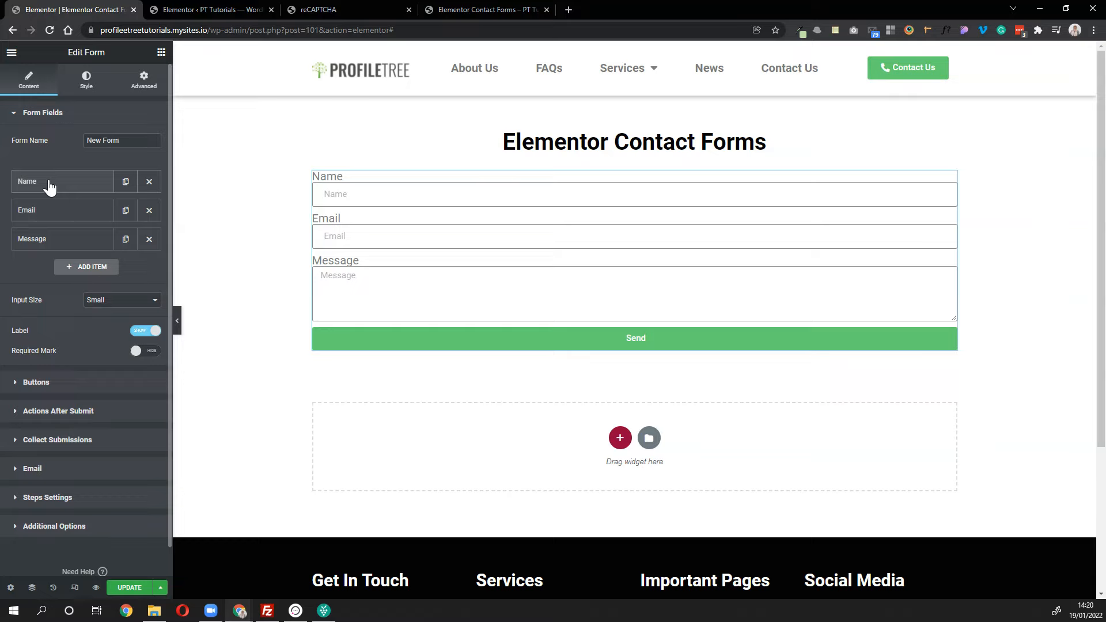
left_click(53, 182)
left_click(53, 182)
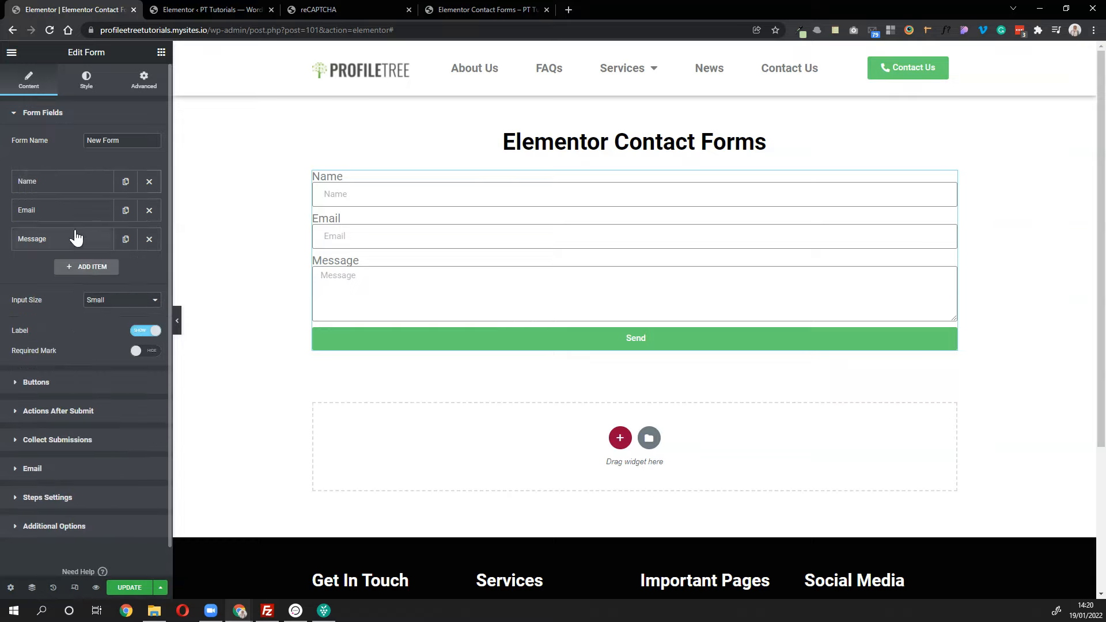
left_click_drag(95, 249, 84, 198)
left_click_drag(115, 245, 93, 179)
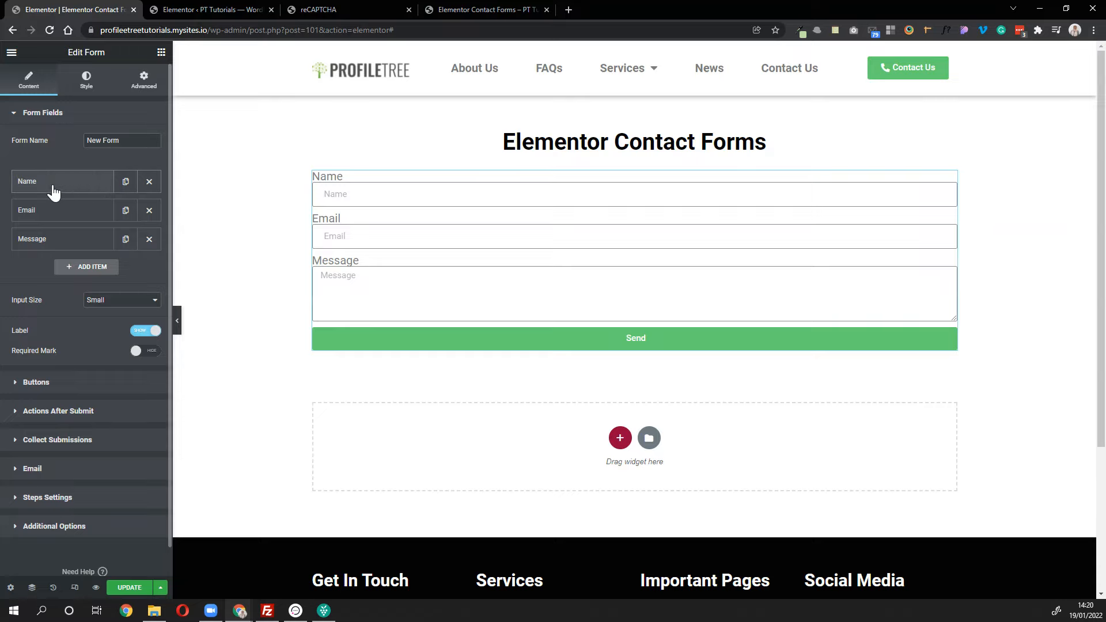
- Duplicate the Name field and set the form name to "Contact Form"
left_click(121, 184)
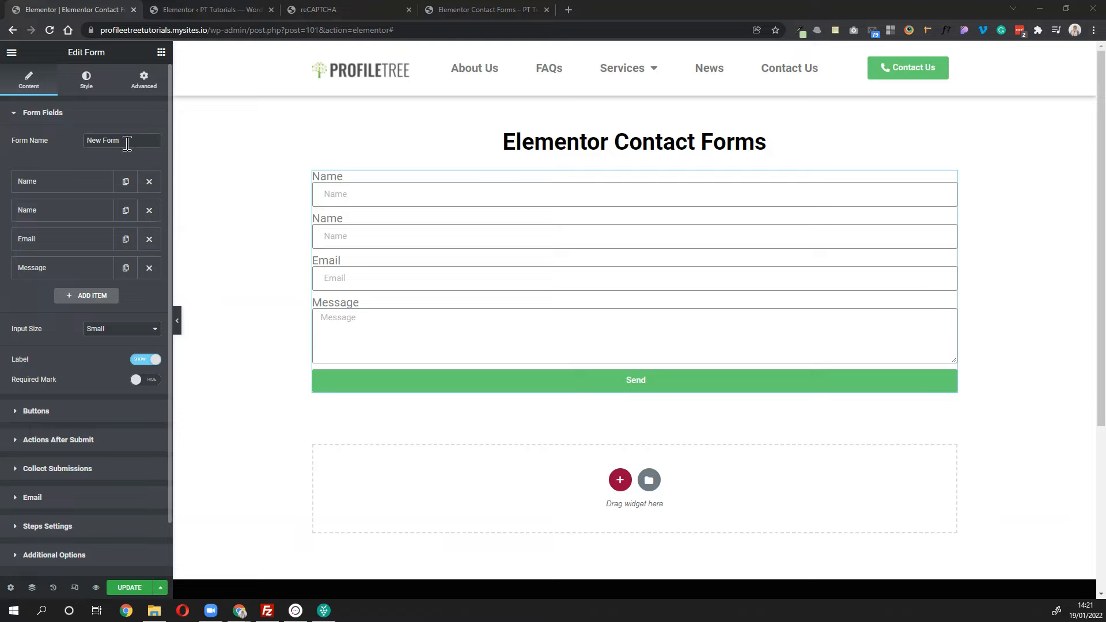
left_click_drag(127, 144, 77, 148)
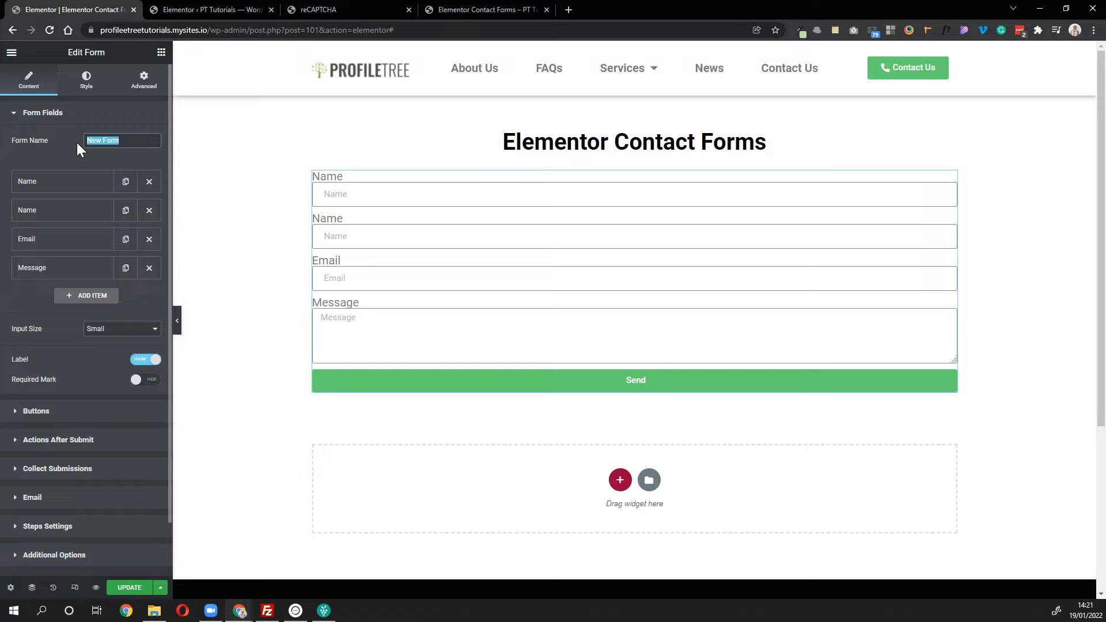
type("Contact Form")
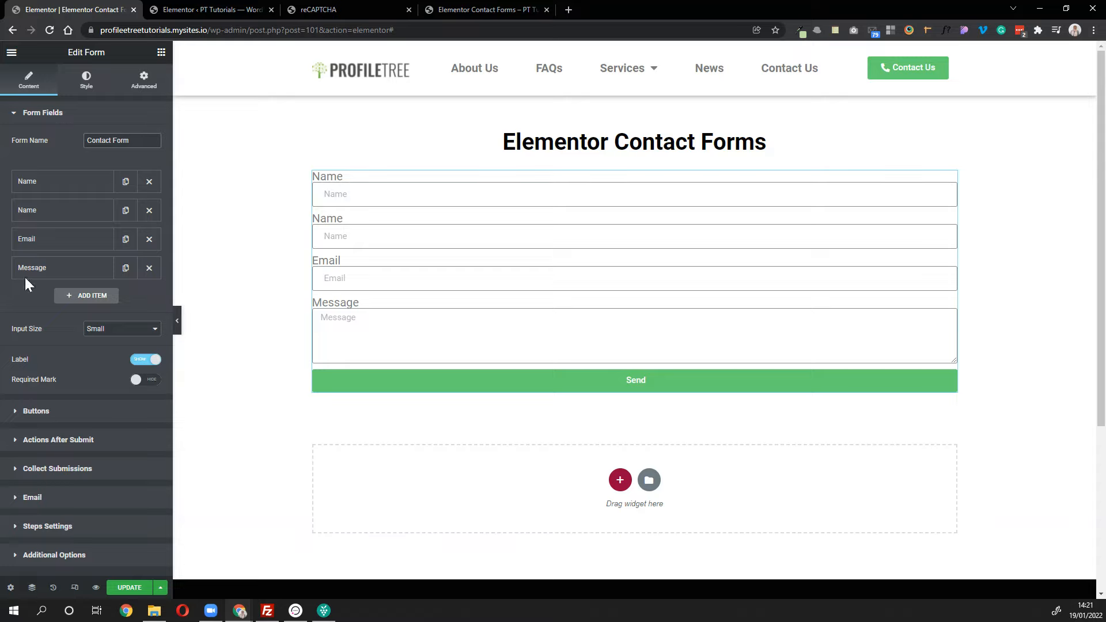
- Make the first Name field required, keeping its Text type and 100% column width
left_click(67, 240)
left_click(68, 238)
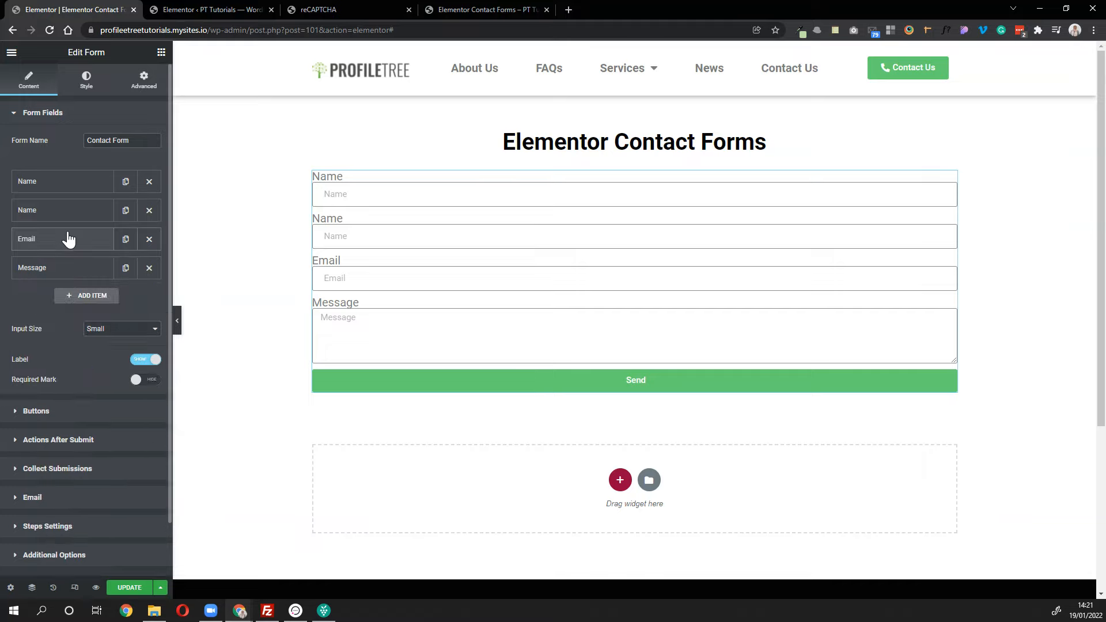
left_click(68, 184)
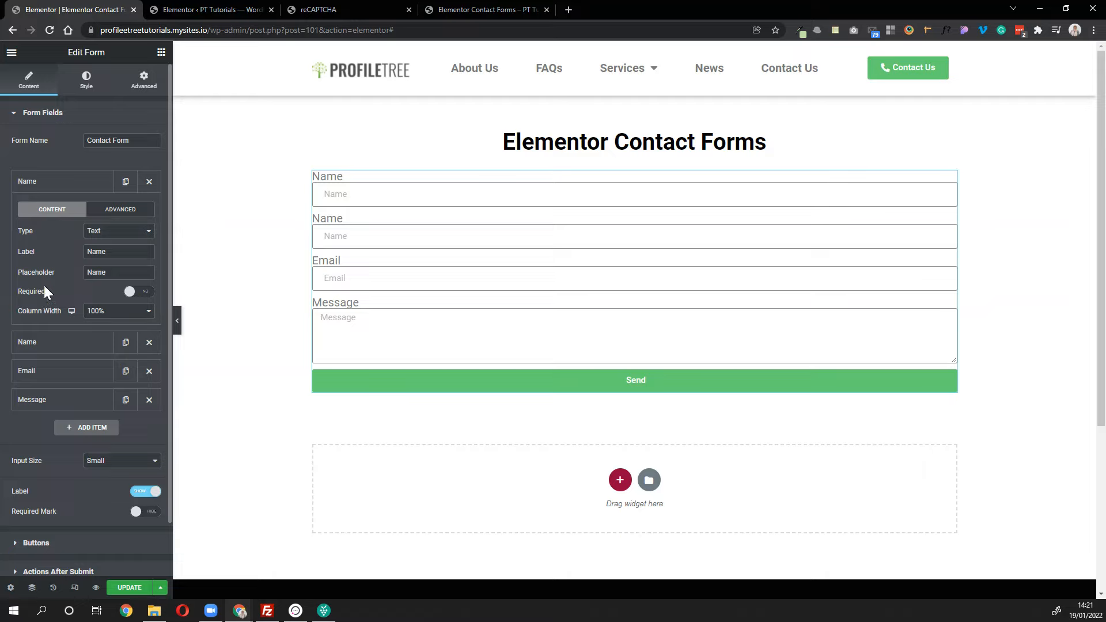
left_click(118, 233)
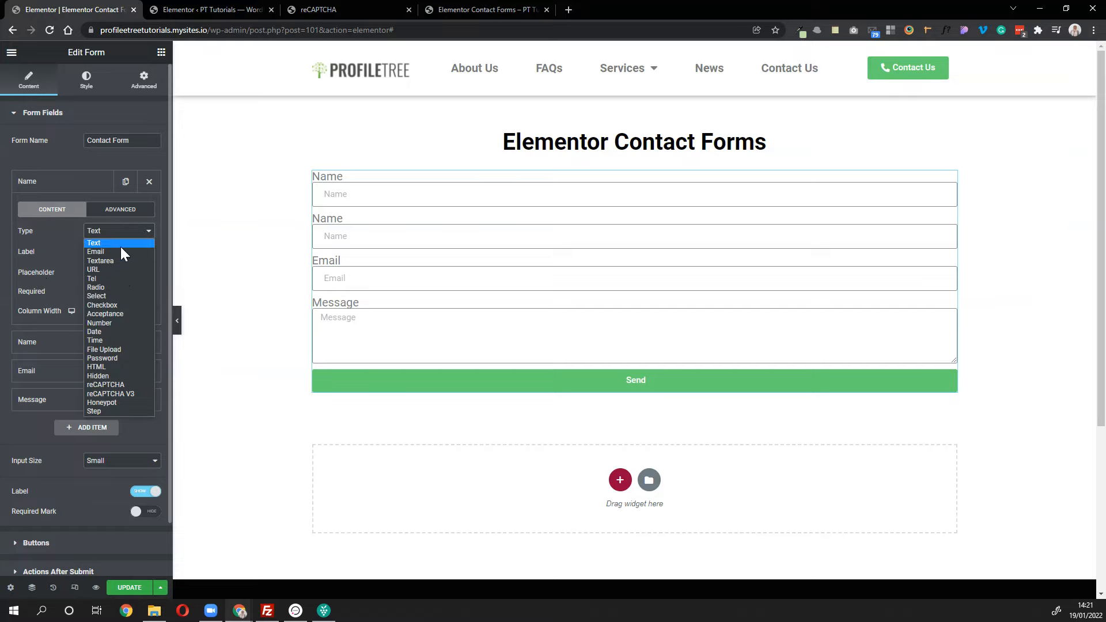
left_click(47, 260)
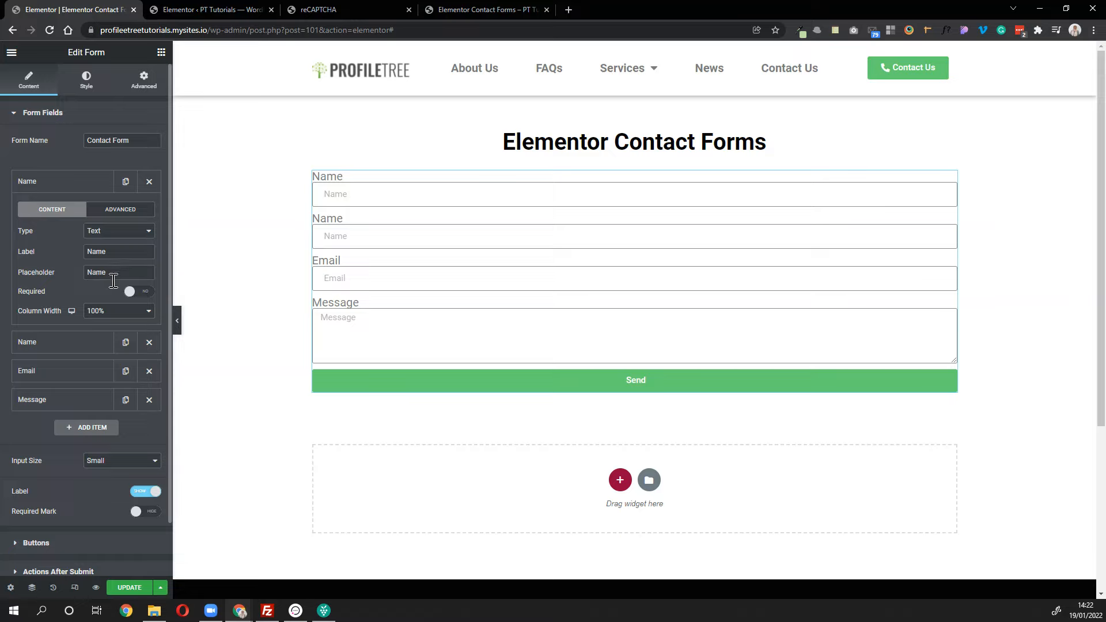
left_click(136, 295)
left_click(119, 310)
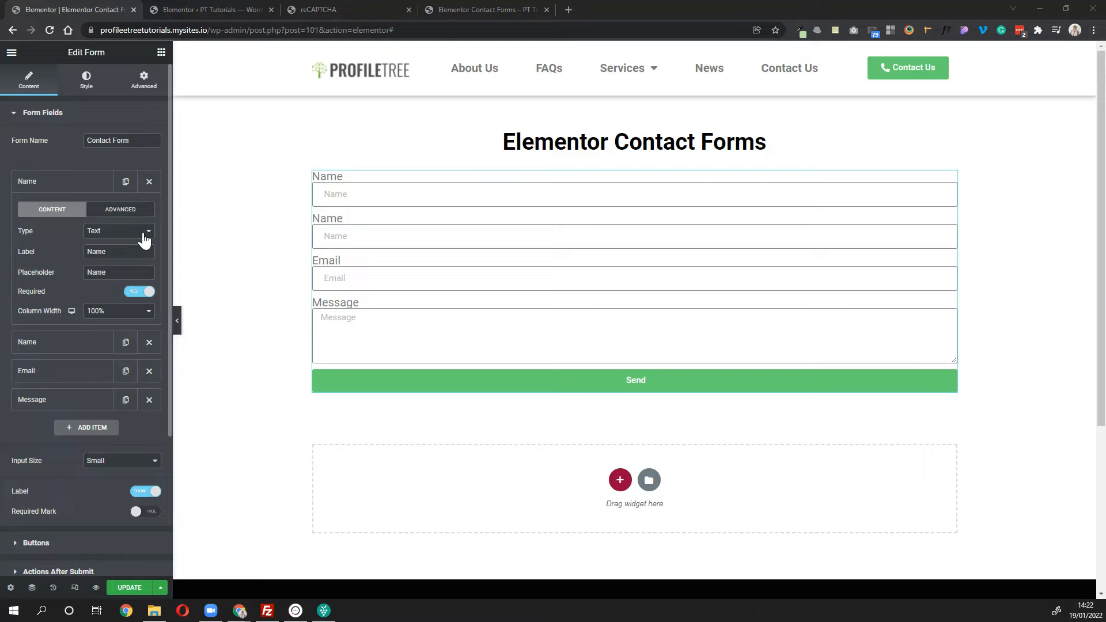
- Try the Email and Textarea types on the first Name field
left_click(112, 232)
left_click(113, 257)
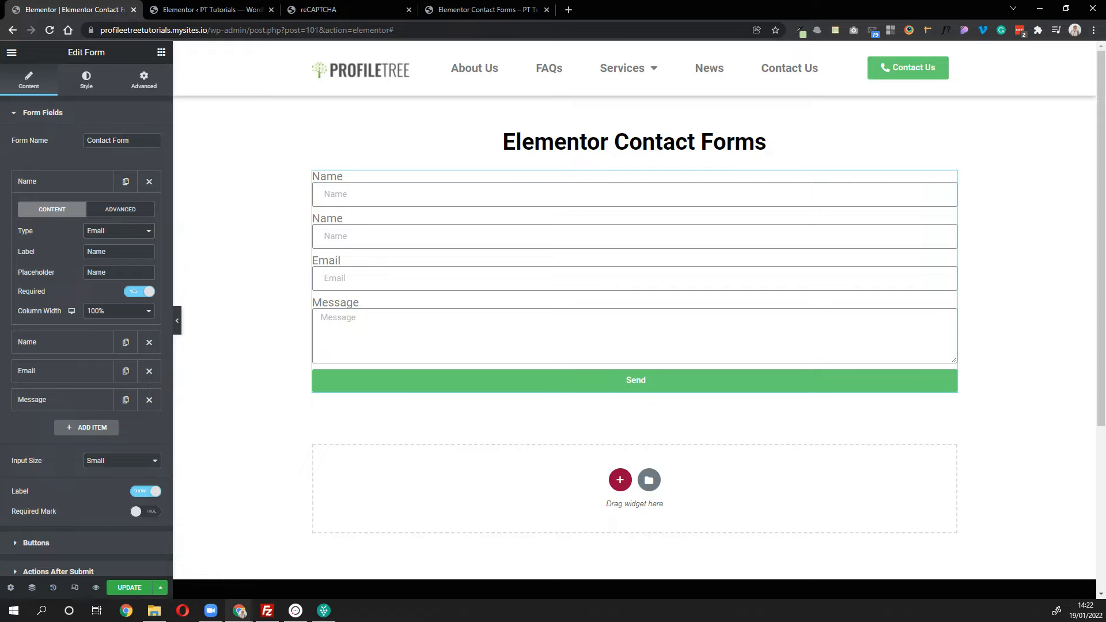
left_click(123, 237)
left_click(120, 258)
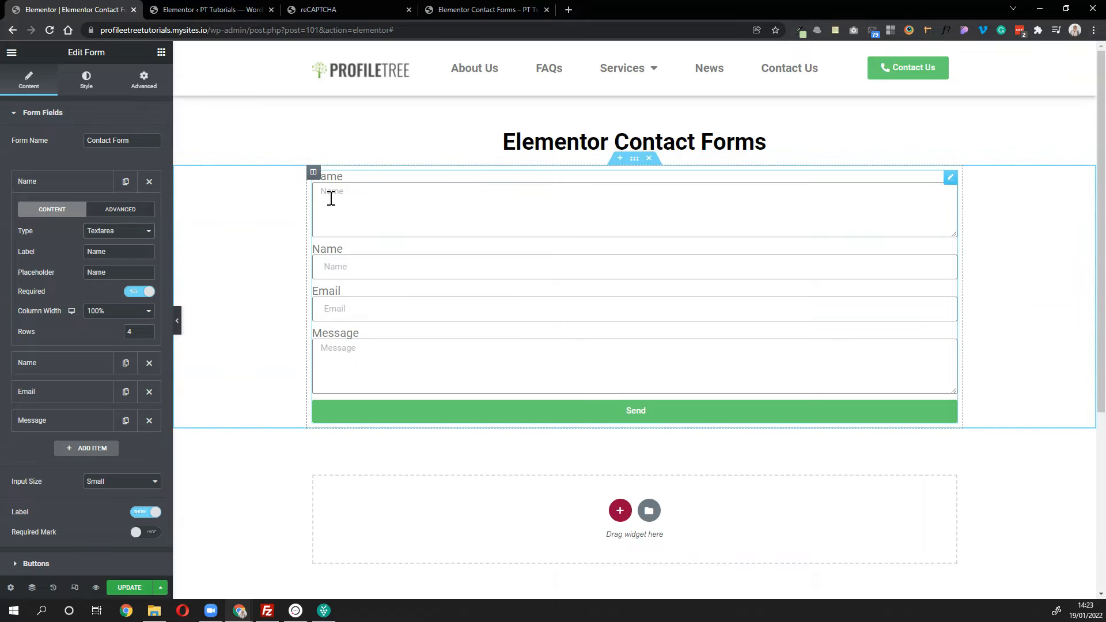
left_click(131, 237)
left_click(130, 237)
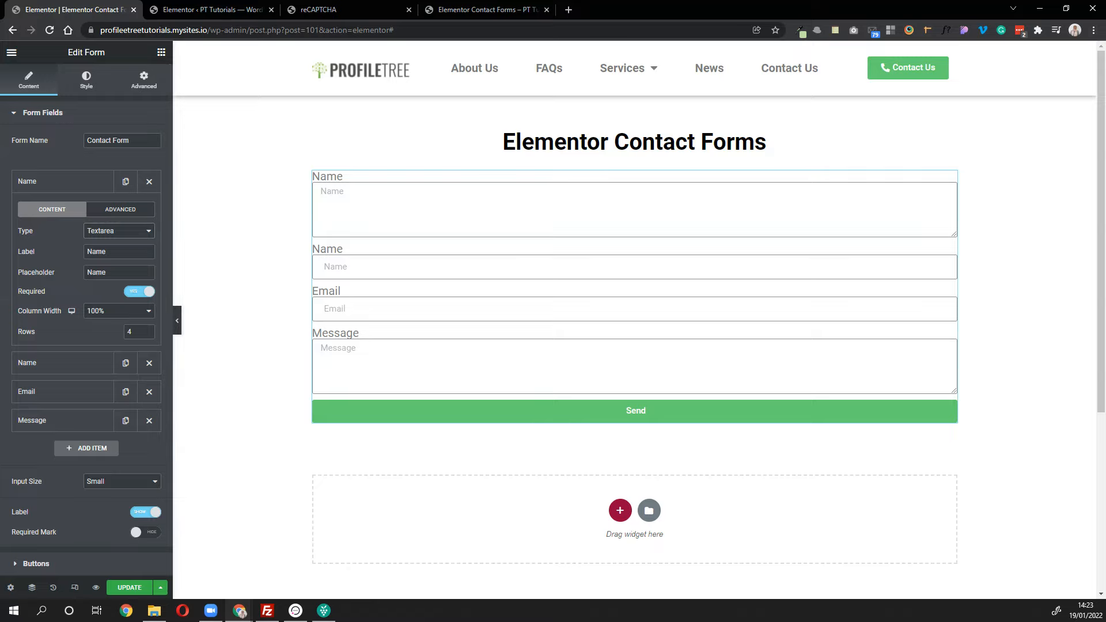
- Set the first Name field's text area to 5 rows
left_click_drag(136, 331, 48, 328)
type("5")
key("BackSpace")
type("2")
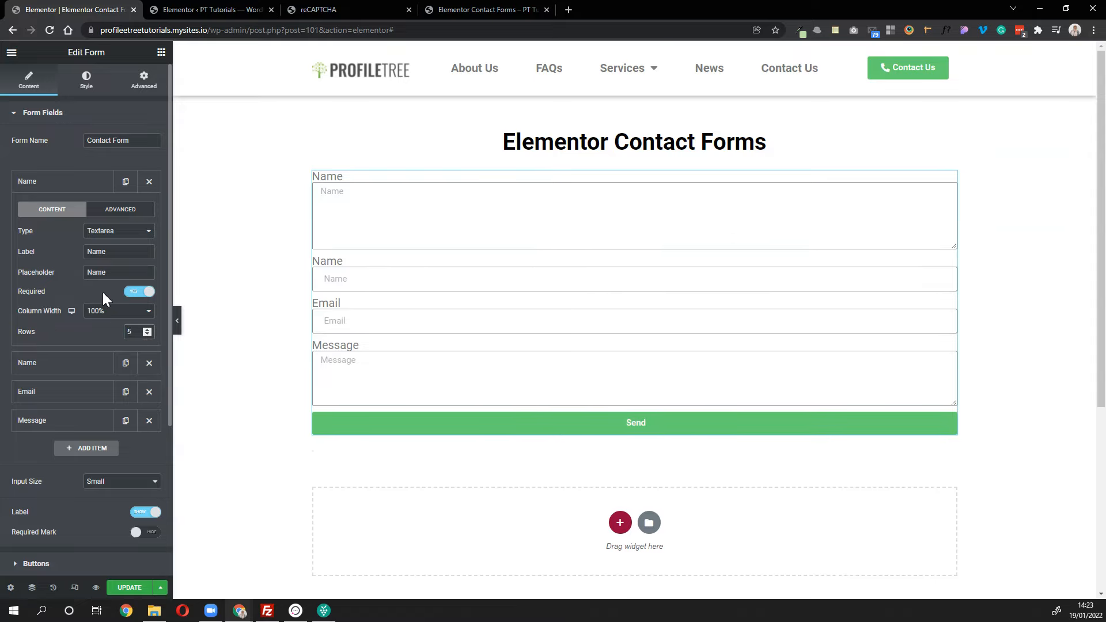
- Try the URL and Tel types on the first Name field
left_click(105, 229)
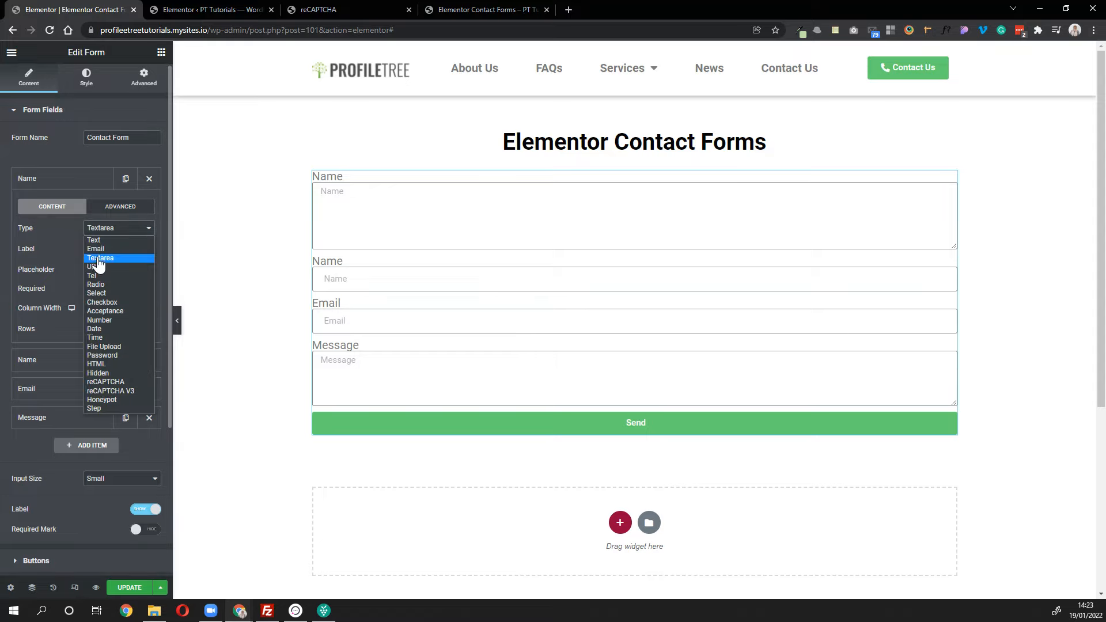
left_click(95, 265)
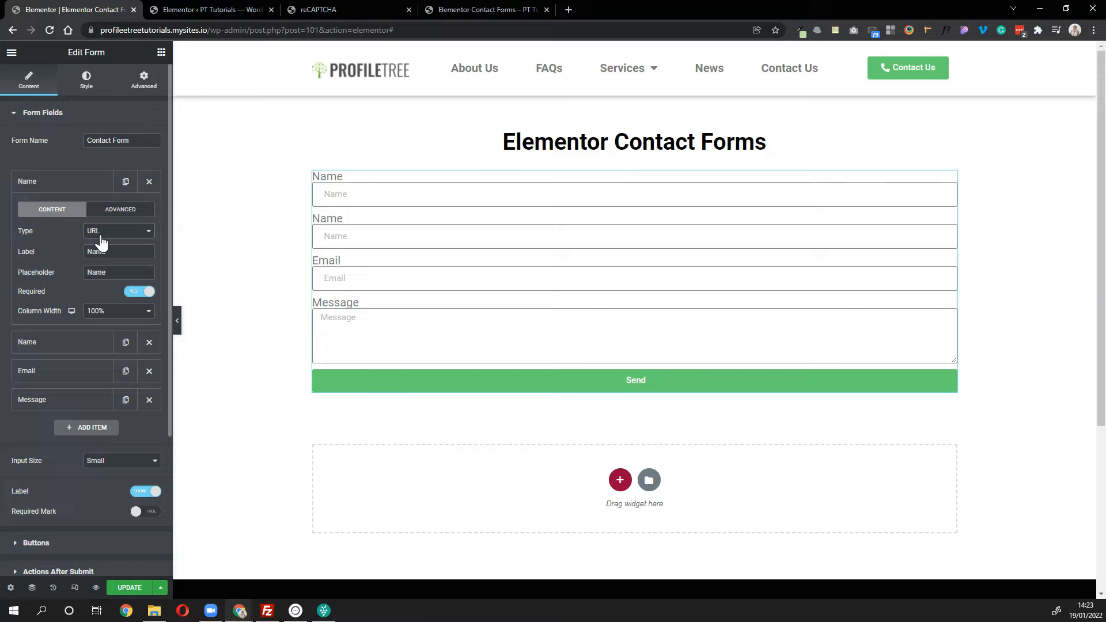
left_click(101, 236)
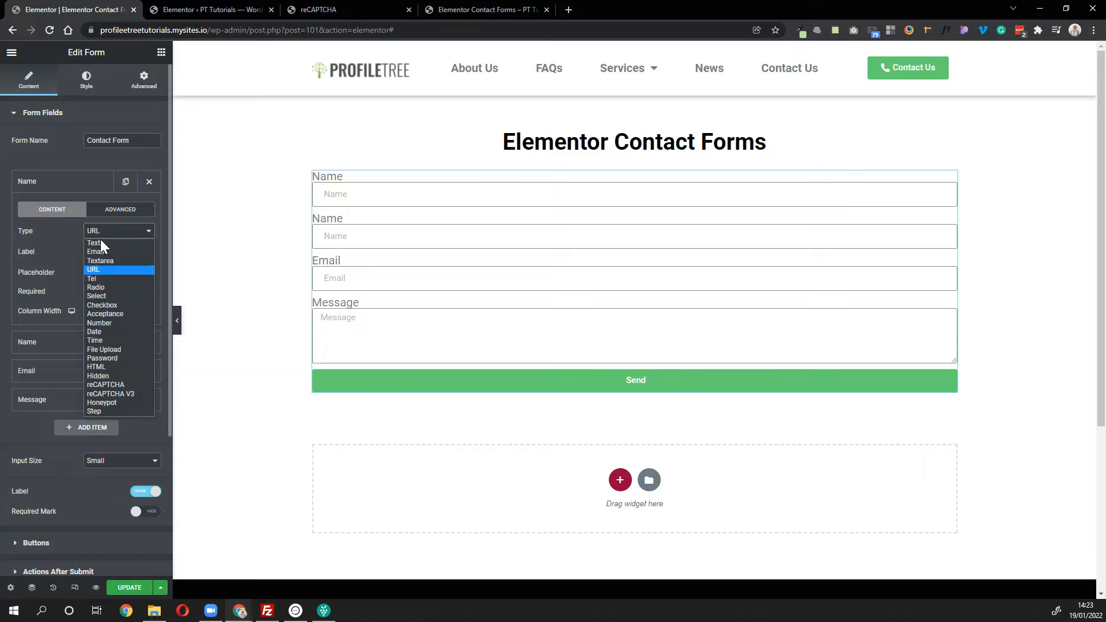
left_click(107, 275)
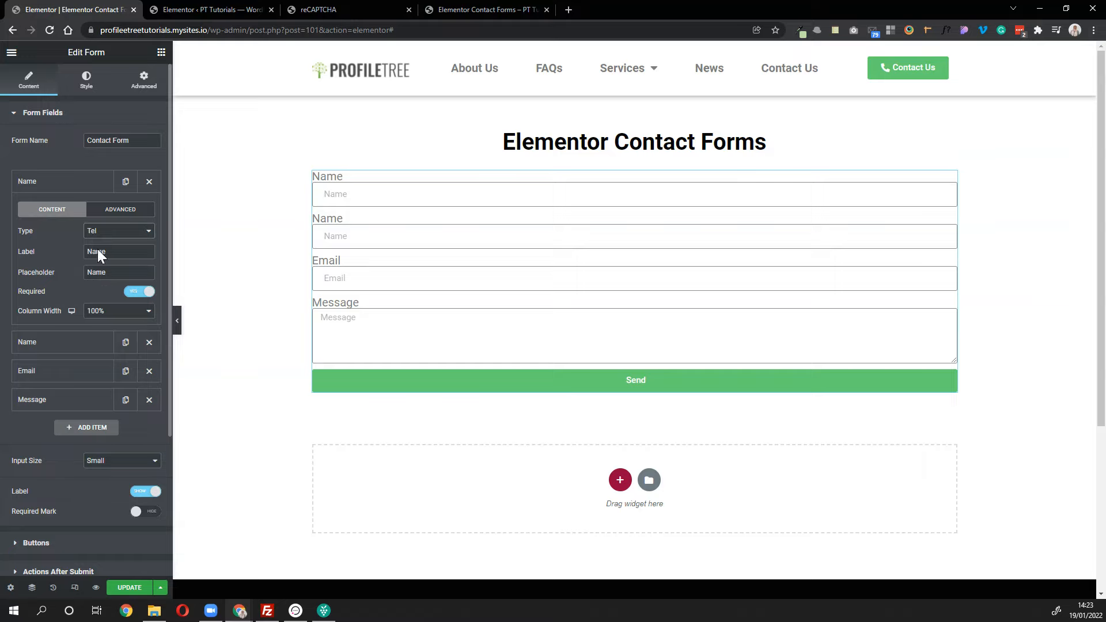
- Change the first Name field to Radio type with Option 1 and Option 2 as choices, shown as an inline list
left_click(100, 231)
left_click(99, 285)
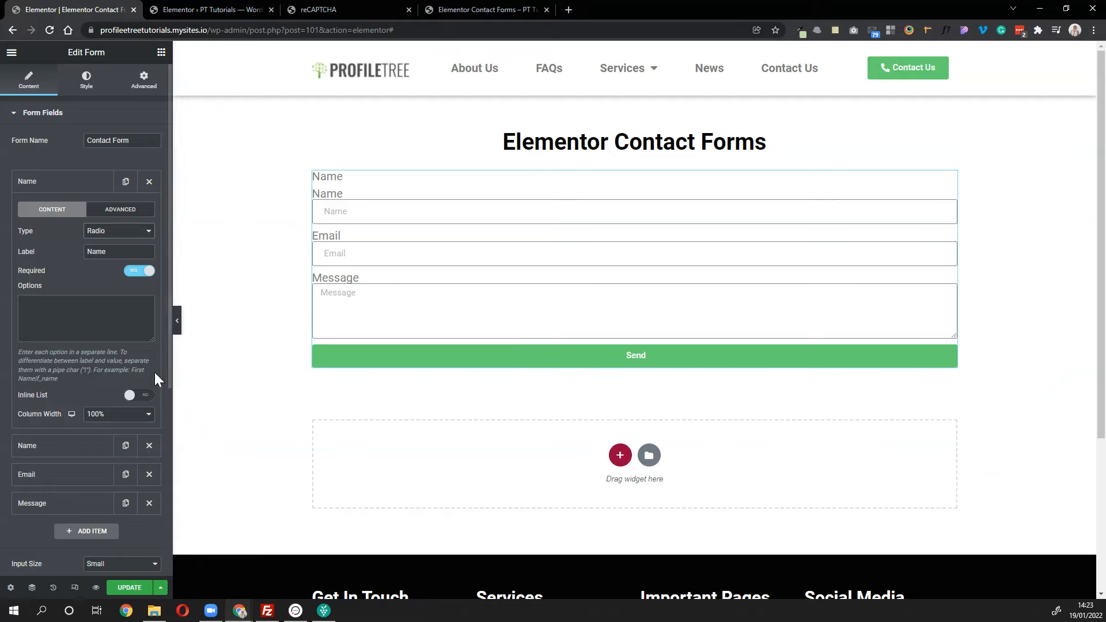
scroll(104, 311, "down", 1)
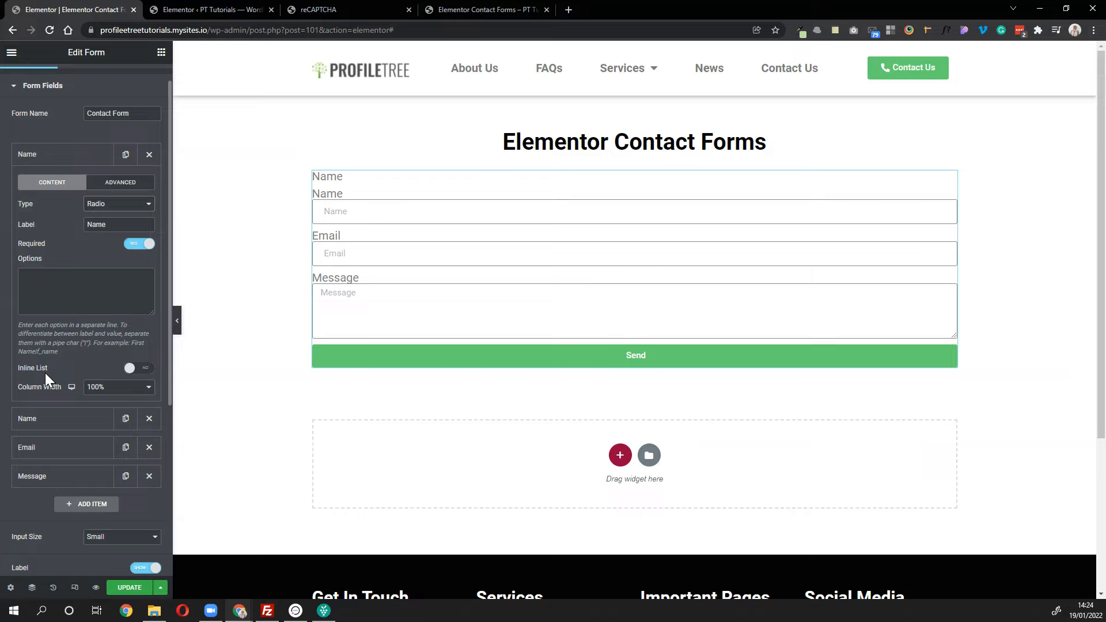
scroll(45, 372, "down", 1)
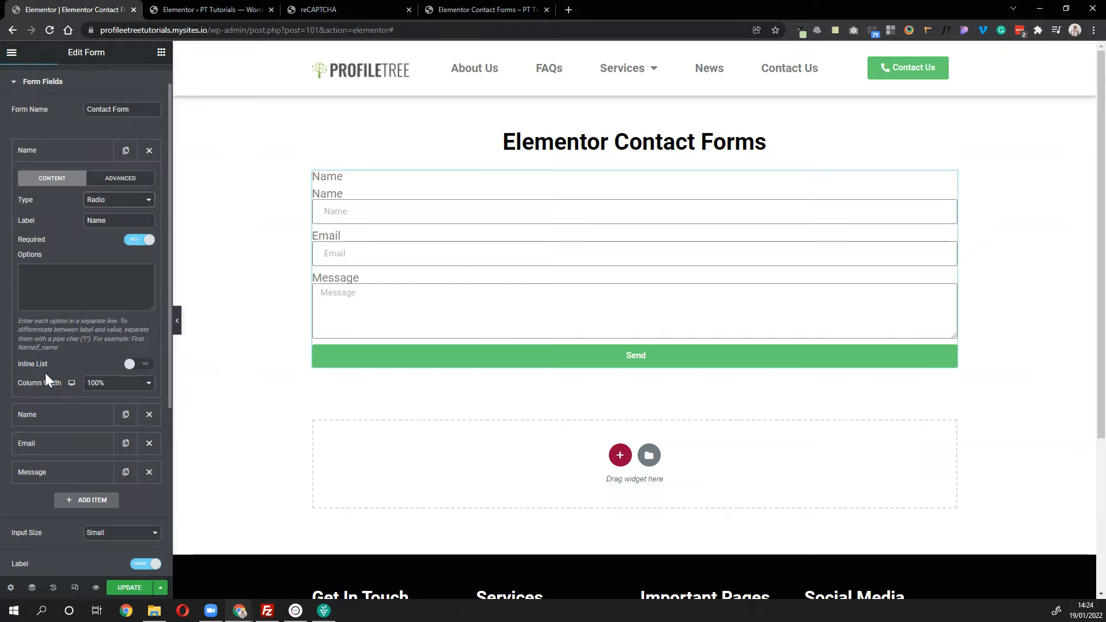
type("Option")
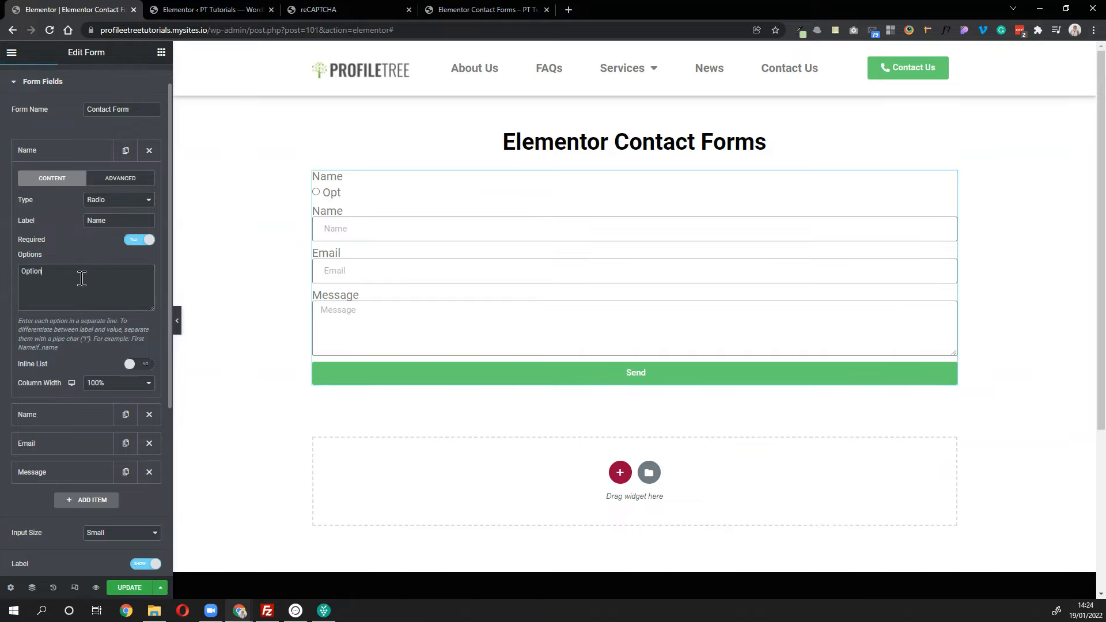
type(" 1,")
key("Return")
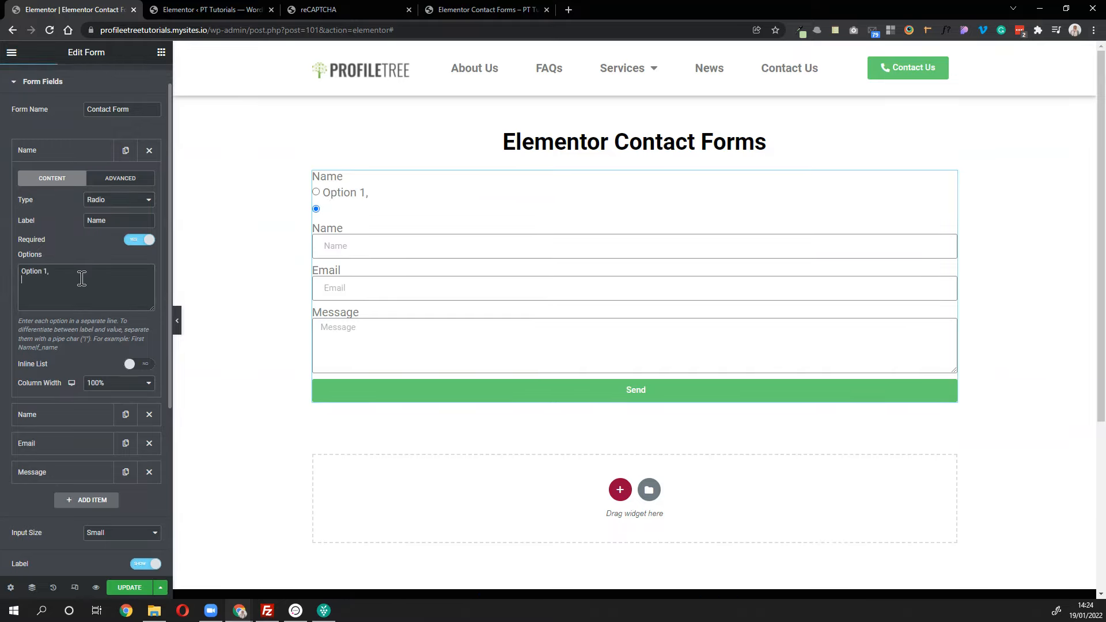
key("BackSpace")
key("Return")
type("Option 2")
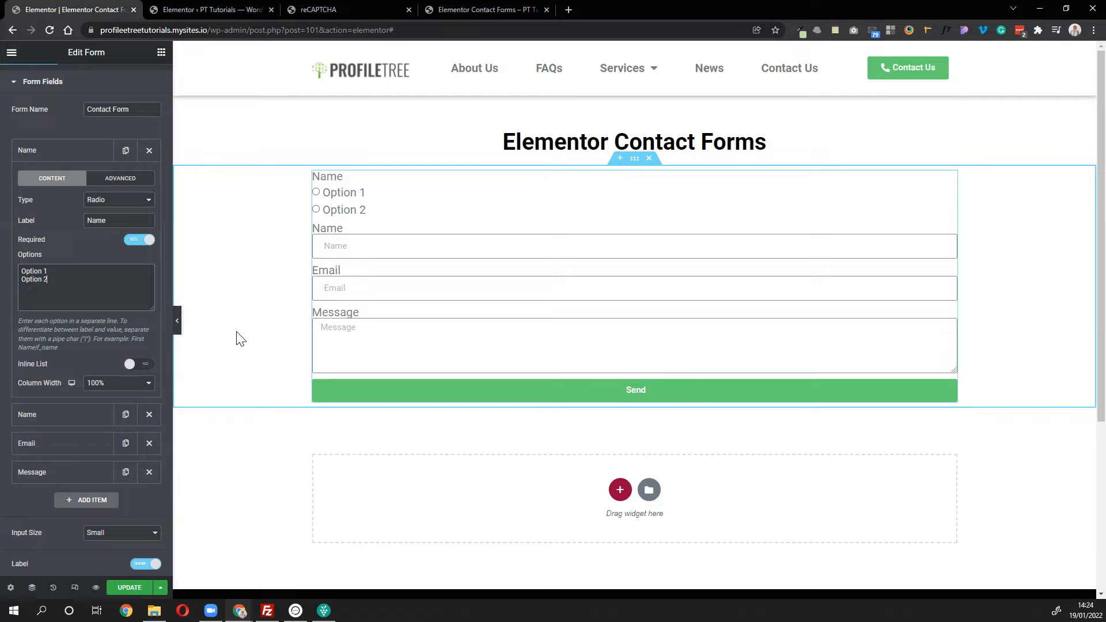
left_click(135, 367)
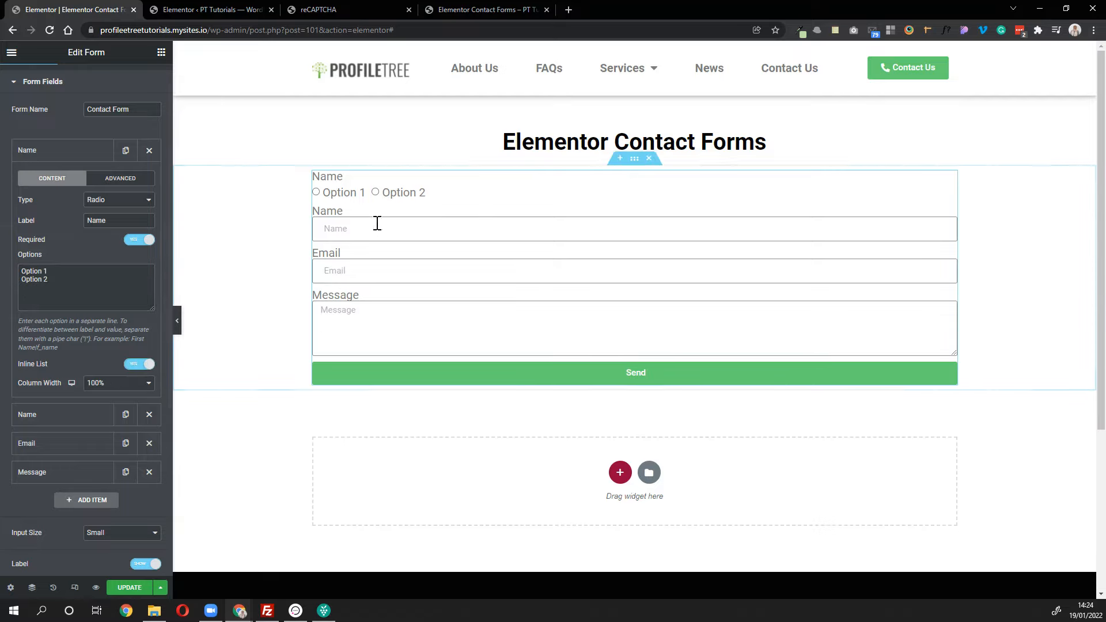
- Switch the first Name field to Select type and try choosing Option 1 and Option 2 in the form preview
left_click(108, 204)
left_click(102, 259)
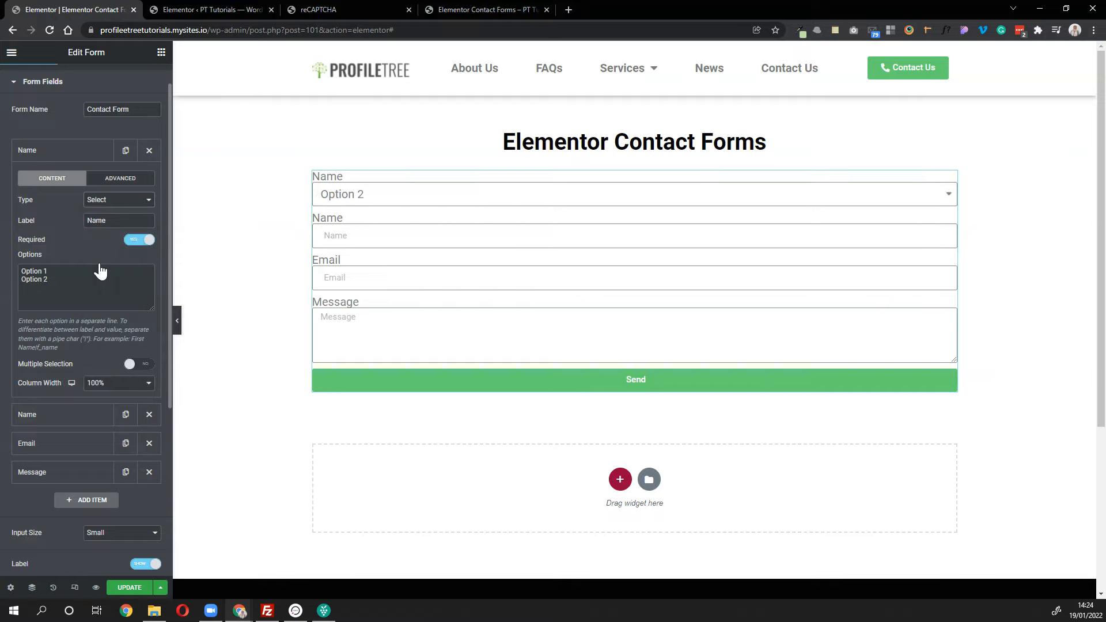
left_click(360, 198)
left_click(367, 199)
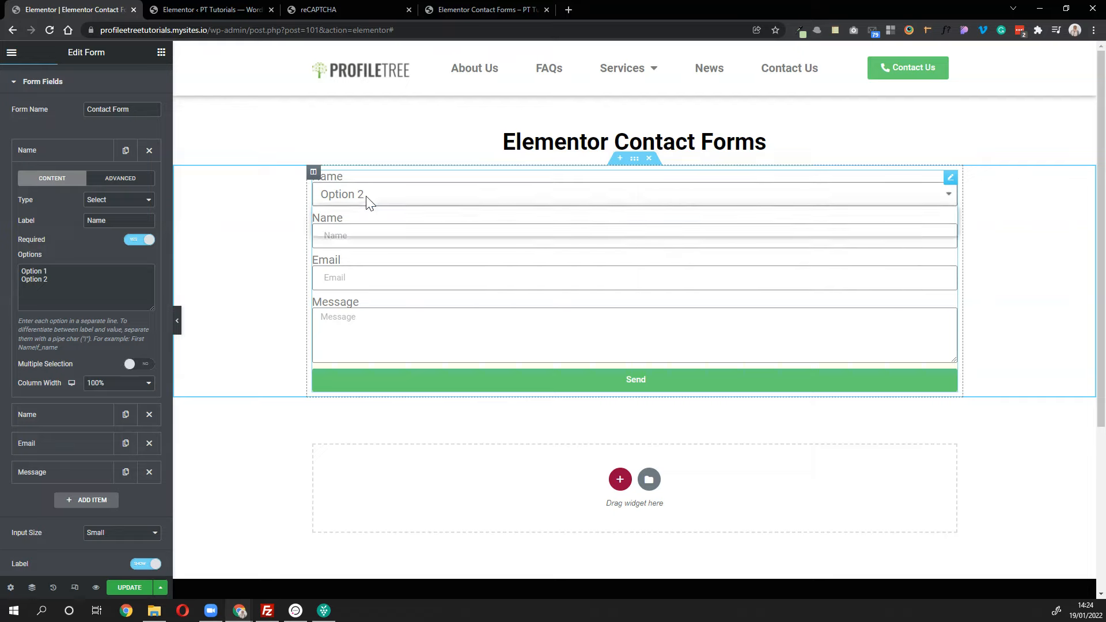
left_click(367, 198)
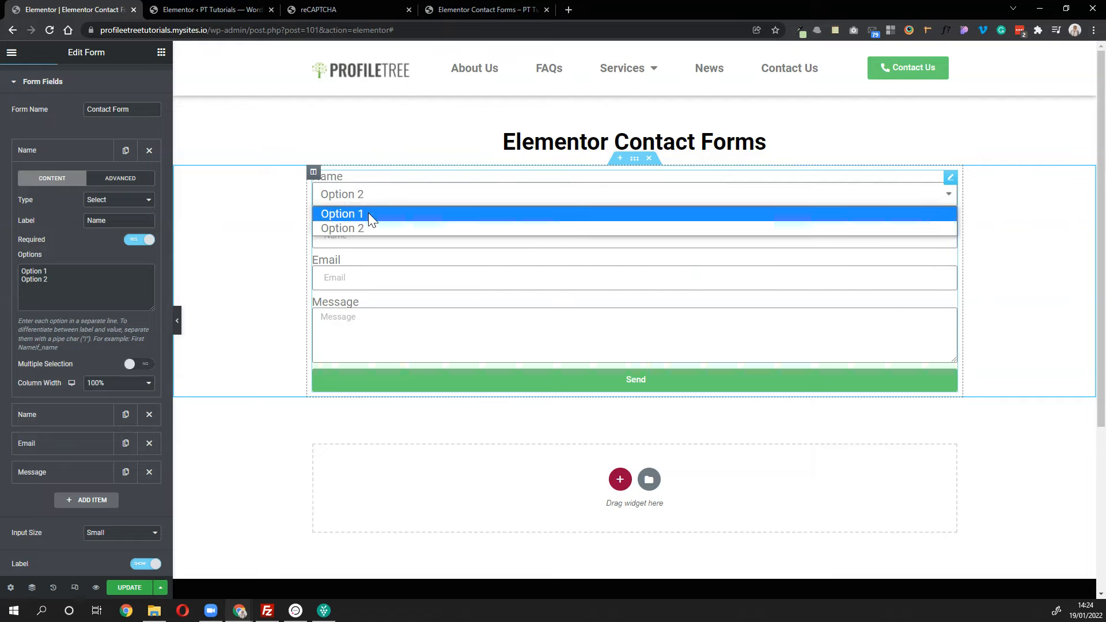
left_click(368, 213)
left_click(369, 198)
left_click(369, 228)
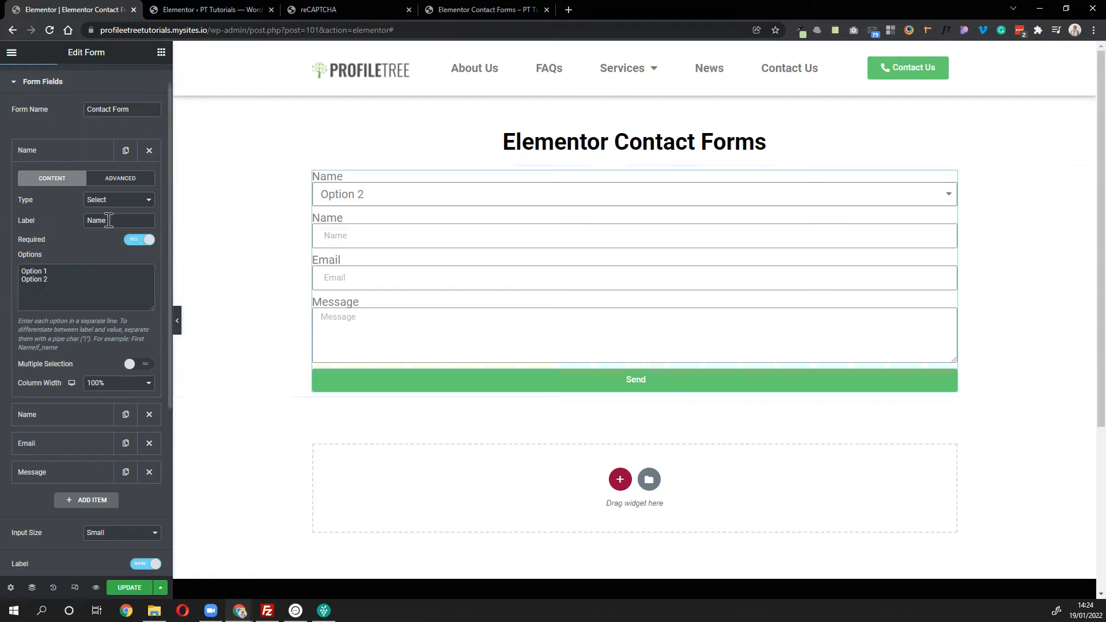
- Switch the first Name field to Checkbox type and tick both options in the form preview
left_click(111, 201)
left_click(111, 275)
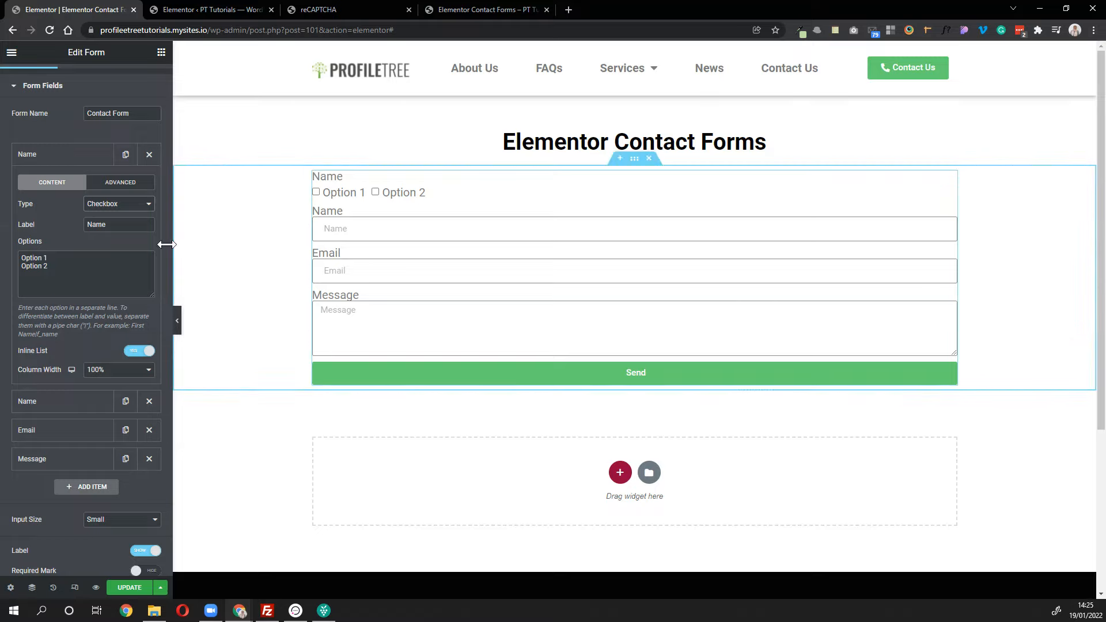
left_click(375, 192)
left_click(316, 191)
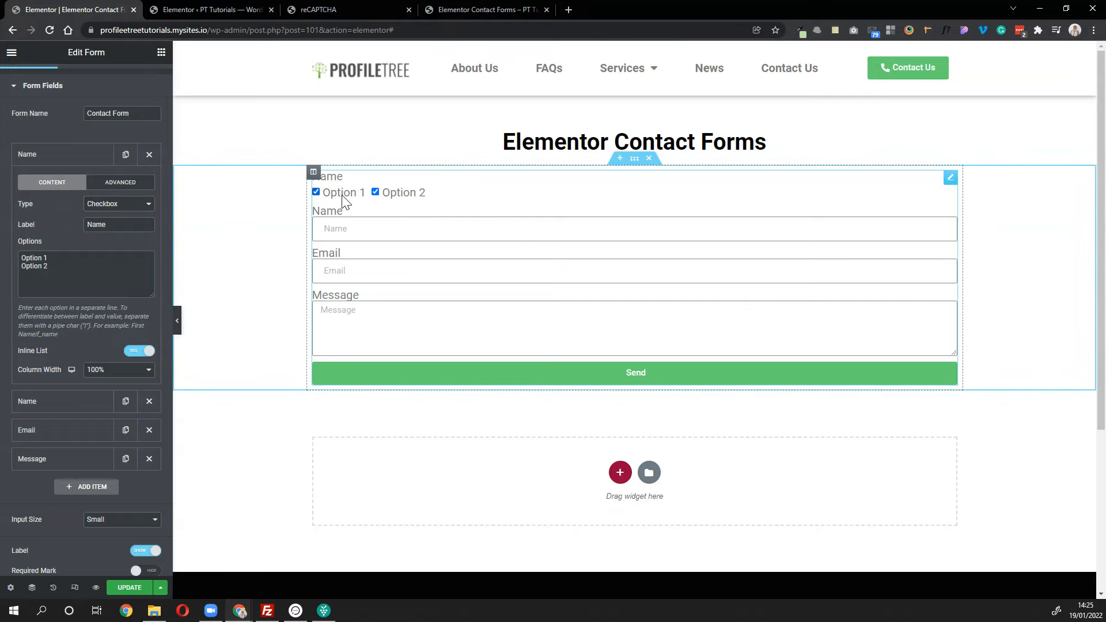
- Change the first Name field to Acceptance type with the text "I accept the Terms and conditions" and try the Checked by Default setting
left_click(99, 205)
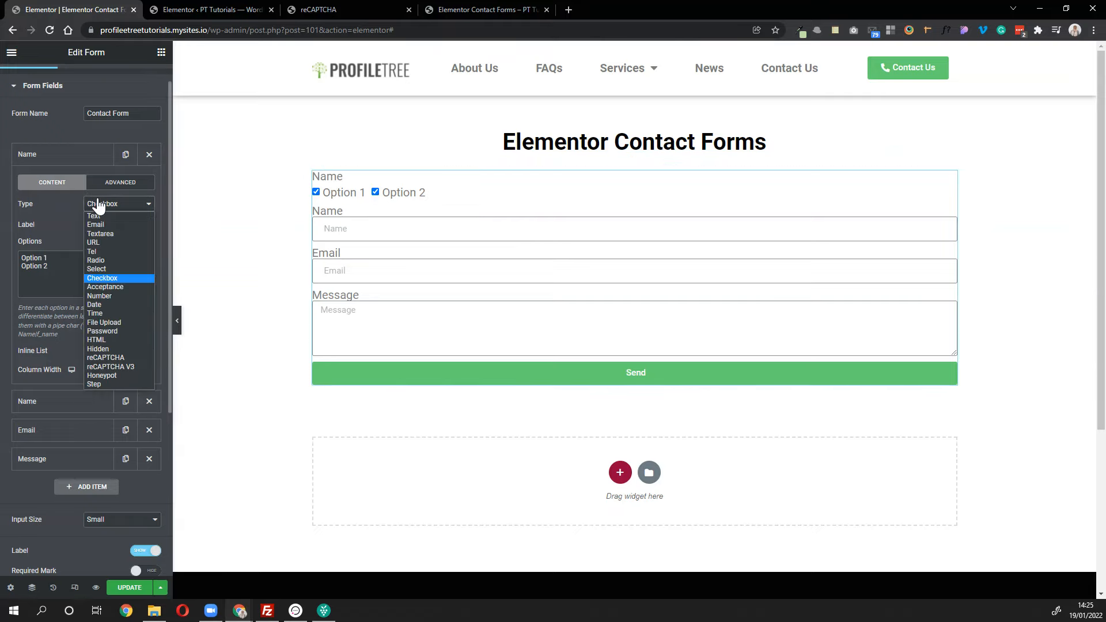
left_click(133, 287)
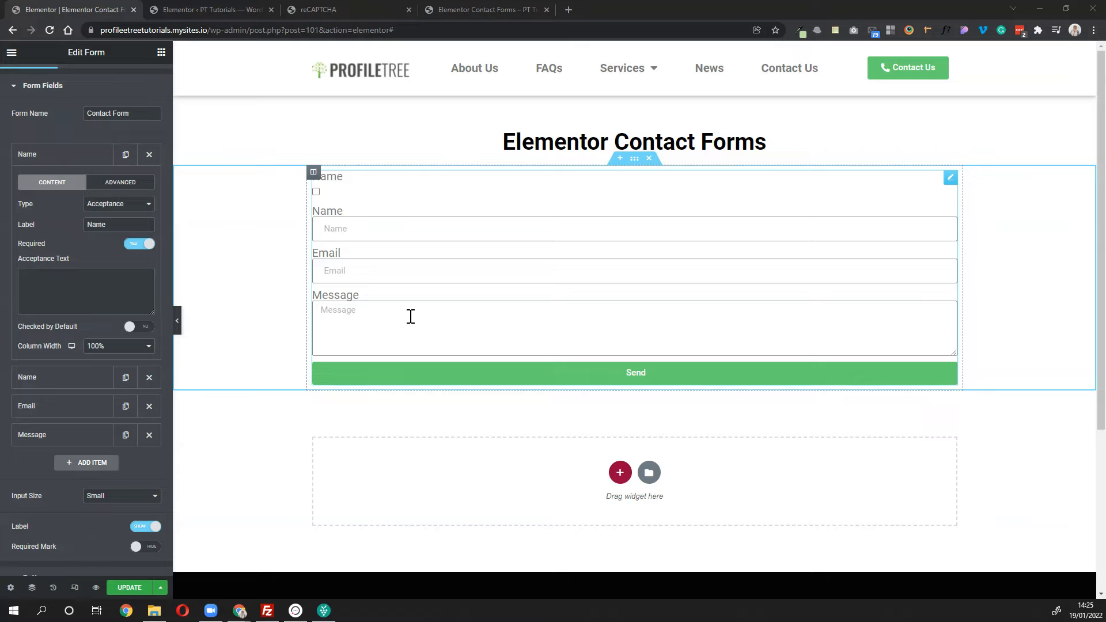
left_click(75, 299)
type("C")
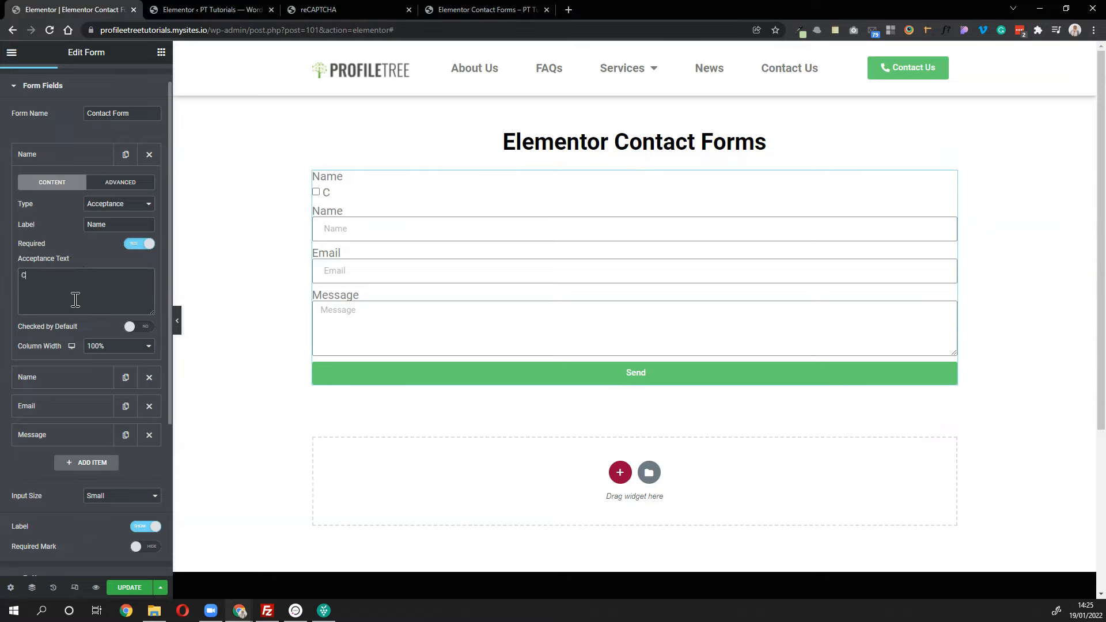
key("BackSpace")
type("I accept the Terms and condiotns")
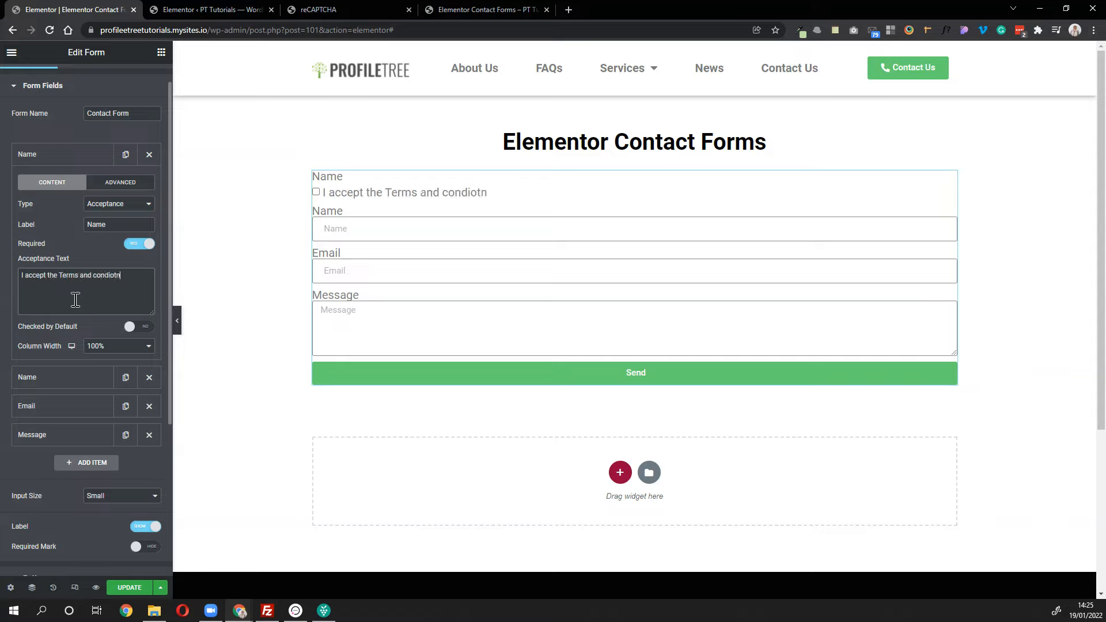
right_click(108, 277)
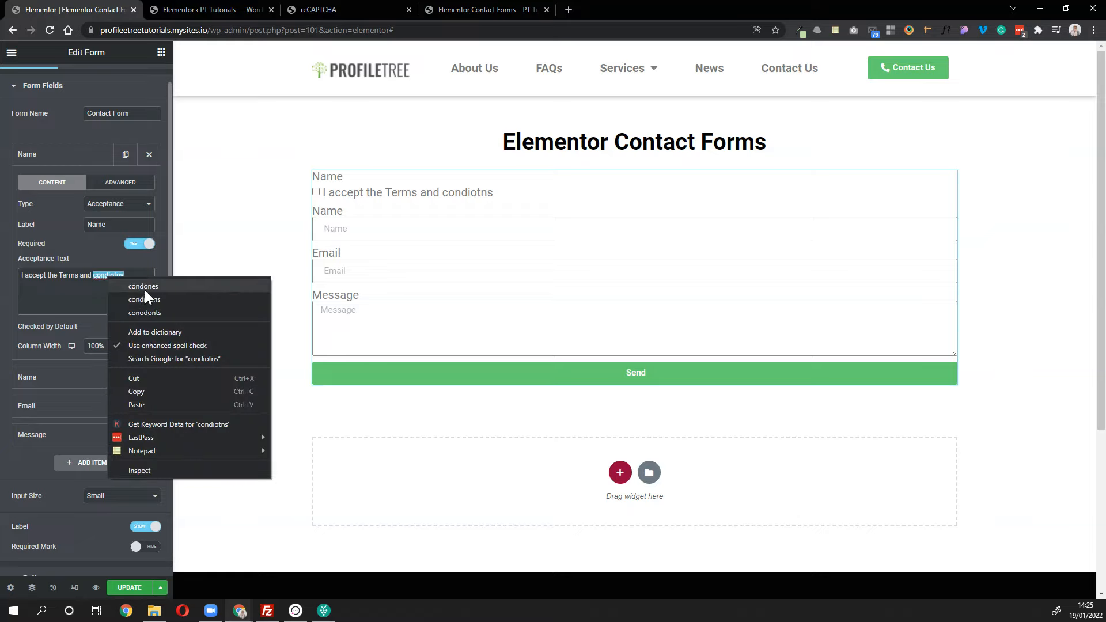
left_click(138, 299)
left_click(138, 328)
left_click(138, 330)
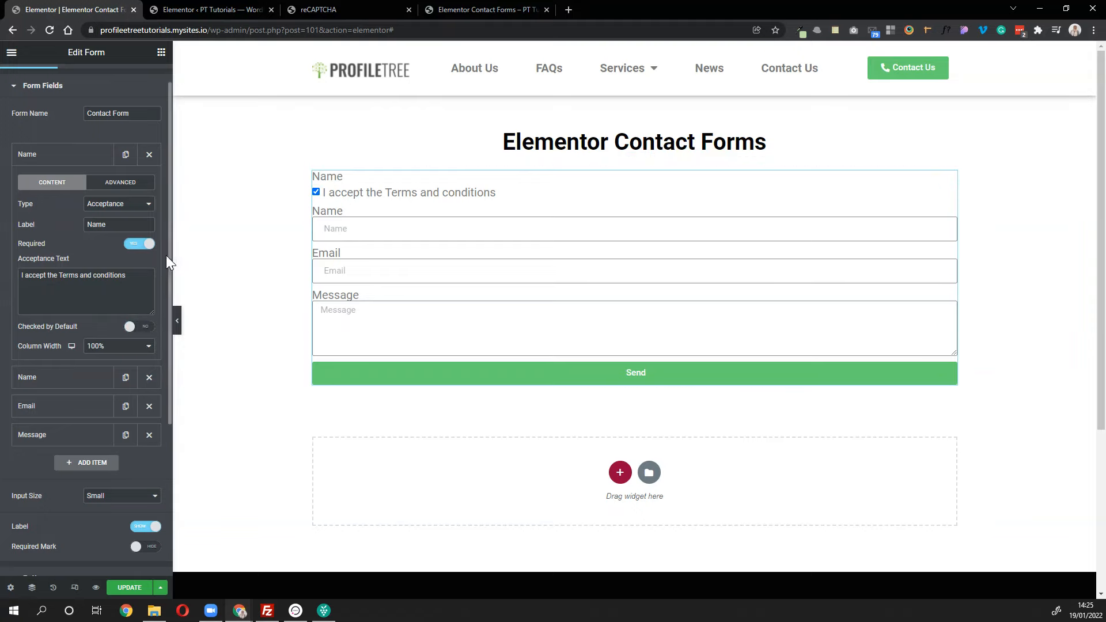
- Try the Date and Number types on the first Name field
left_click(127, 205)
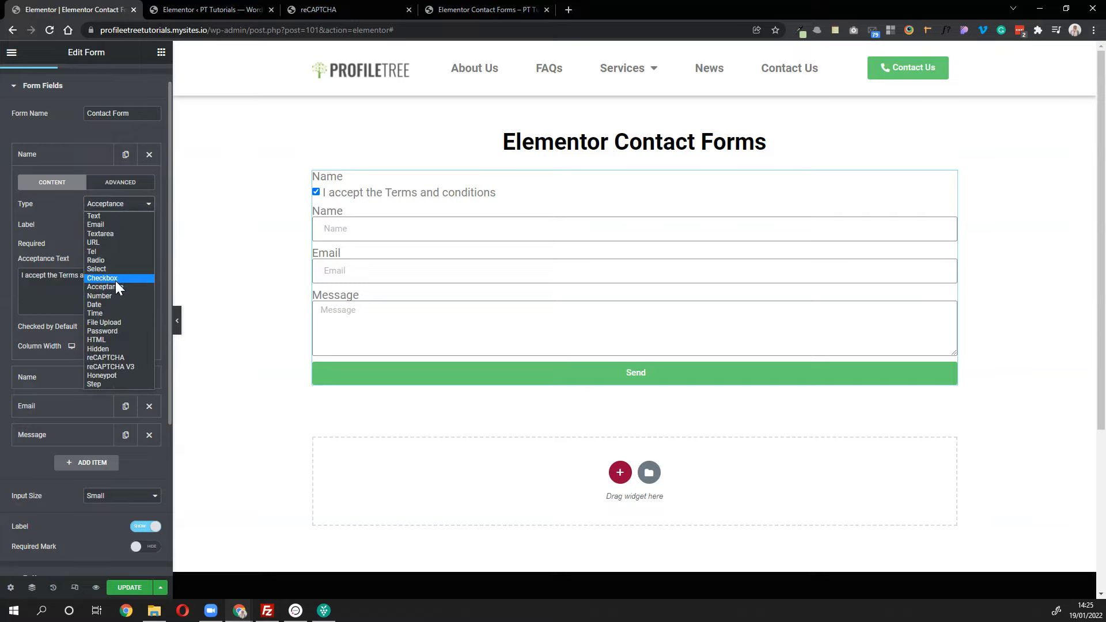
left_click(109, 304)
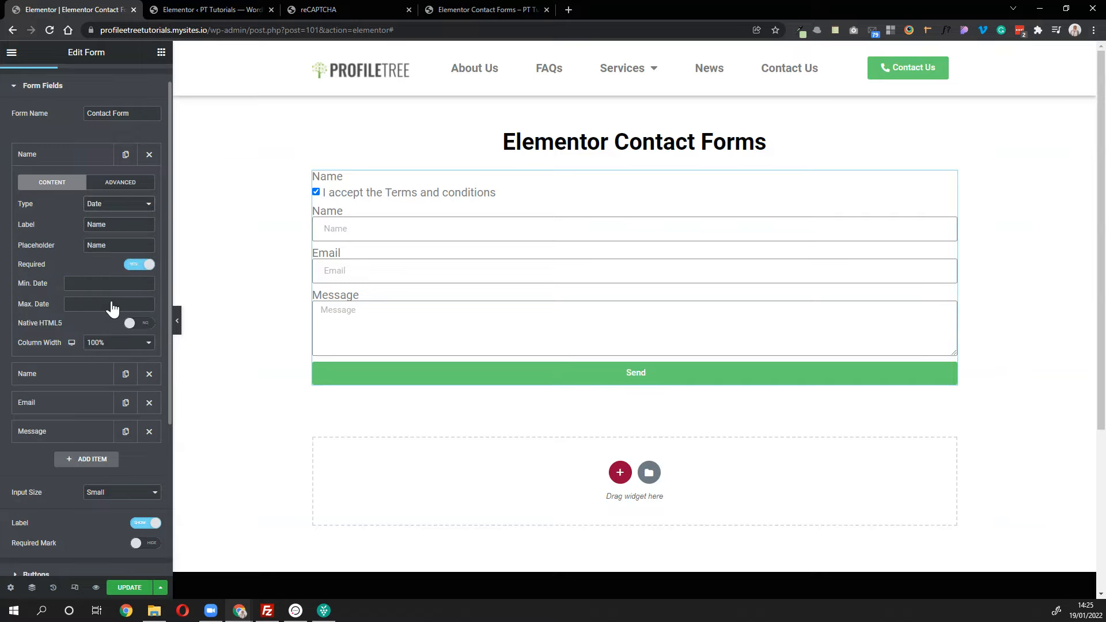
left_click(118, 206)
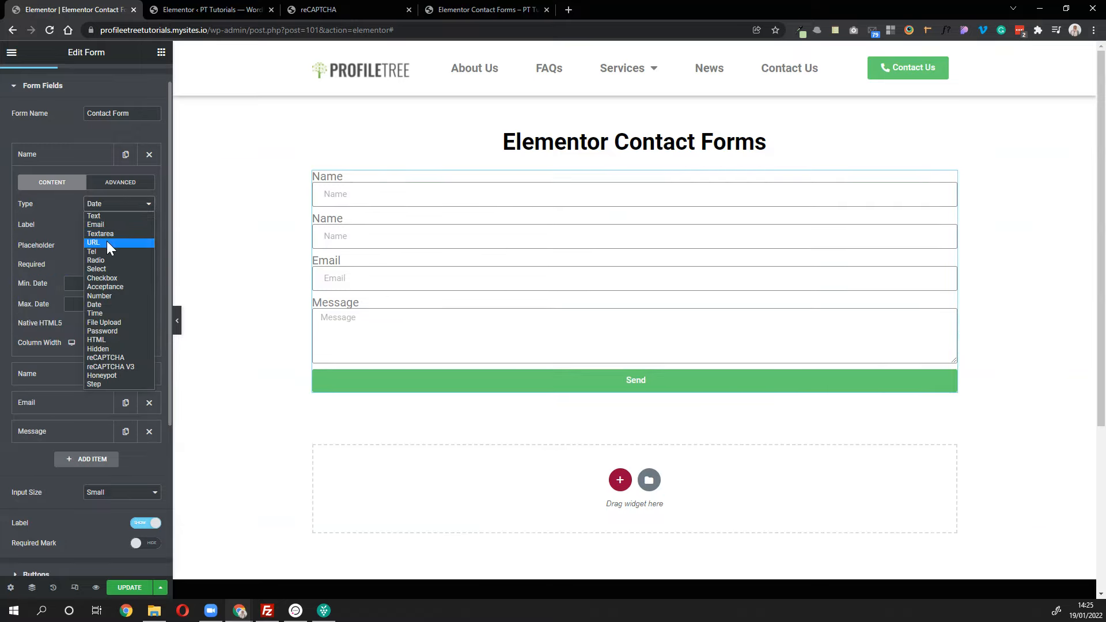
left_click(110, 296)
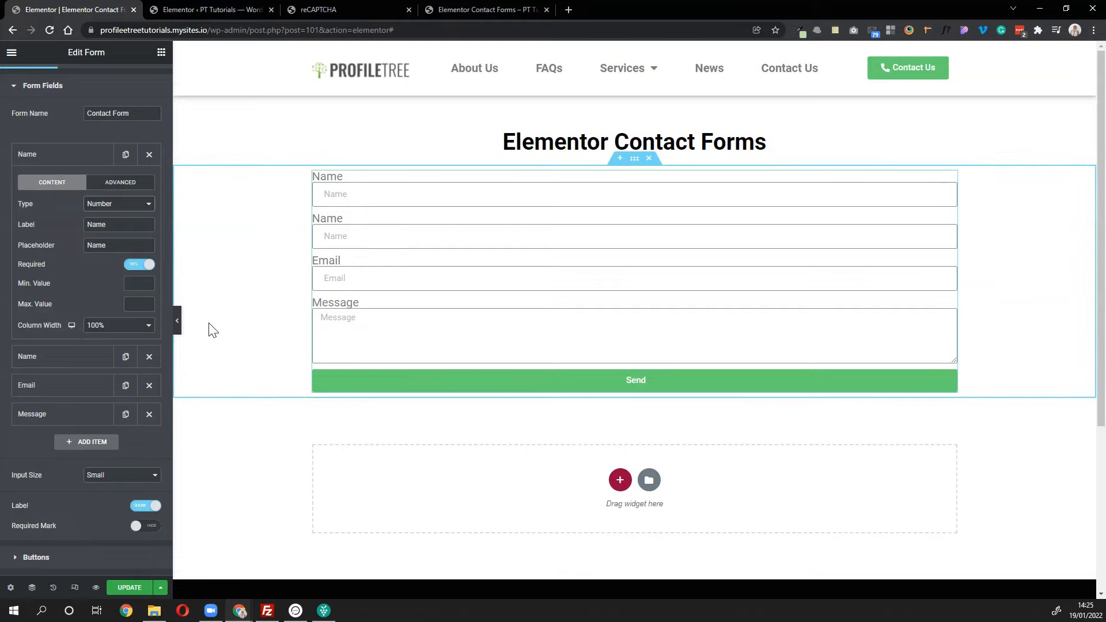
- Make the first Name field a Date field labelled Date, accepting dates from 2022-01-18 to 2022-01-29
scroll(89, 280, "up", 1)
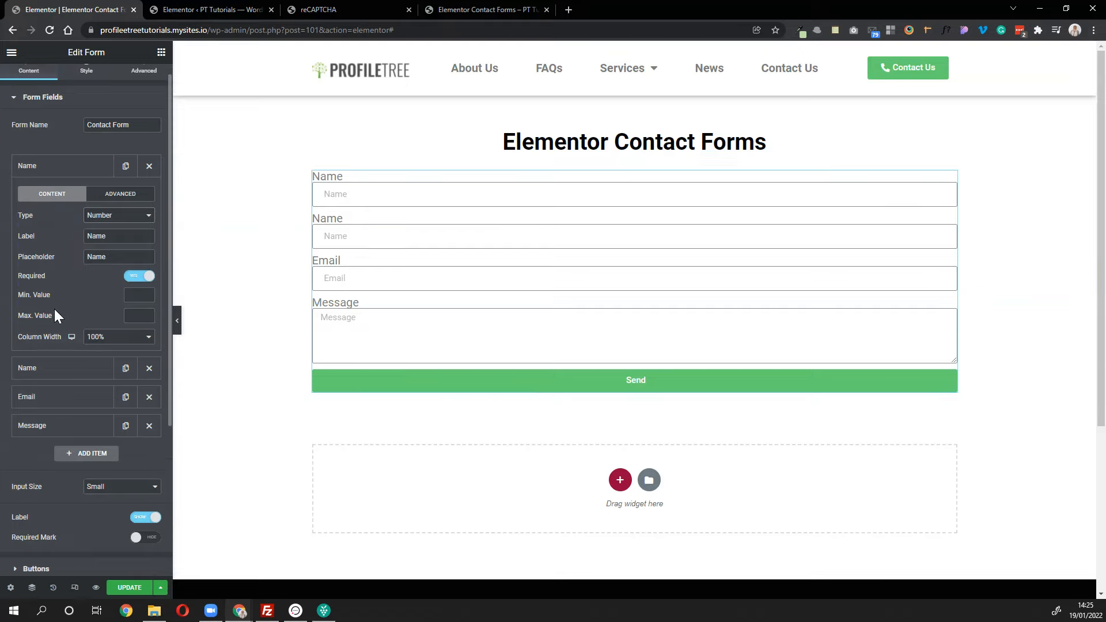
left_click(106, 216)
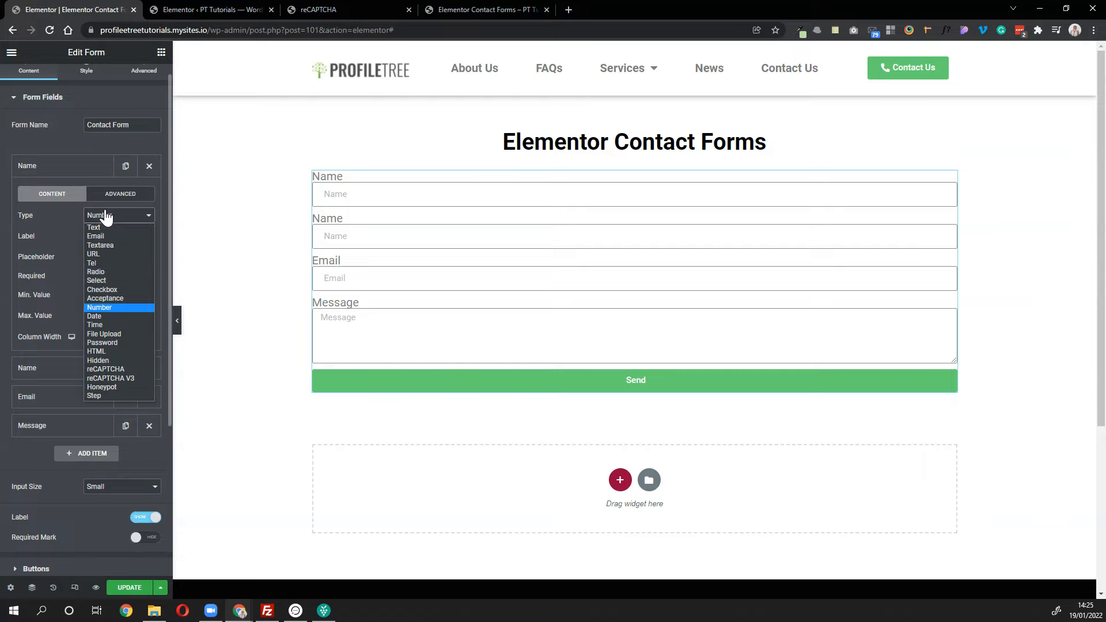
left_click(102, 320)
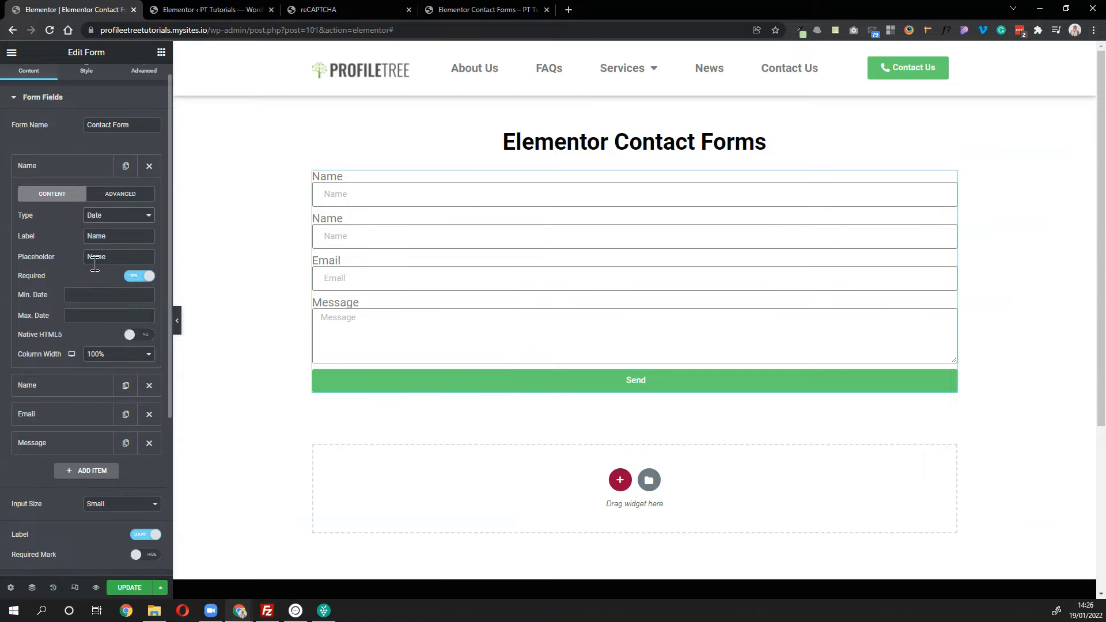
double_click(115, 236)
type("Date")
left_click(74, 299)
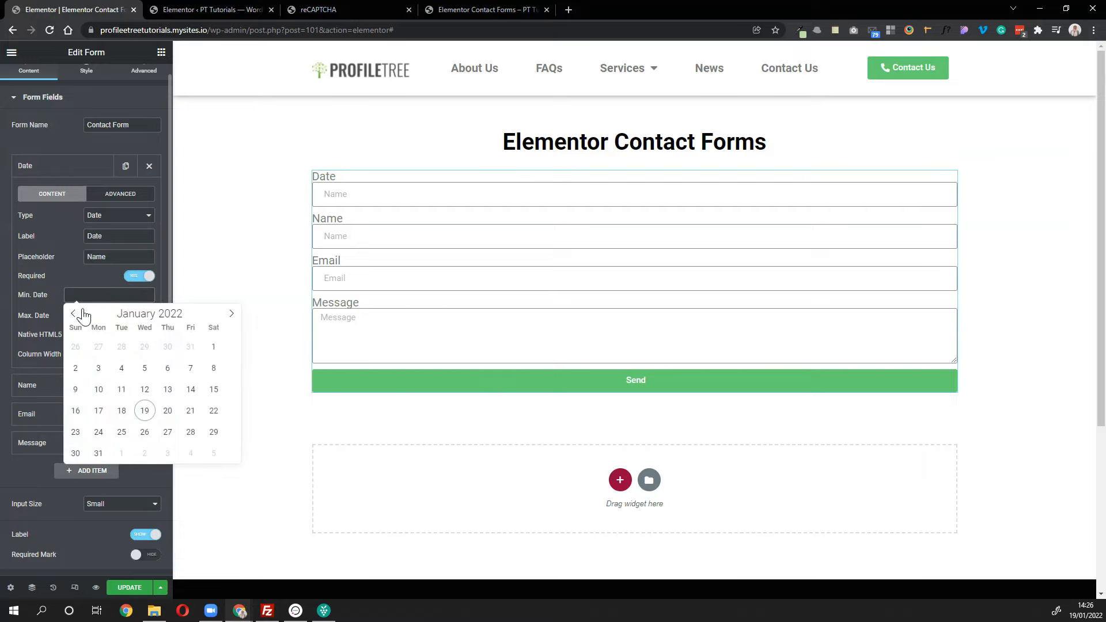
left_click(122, 410)
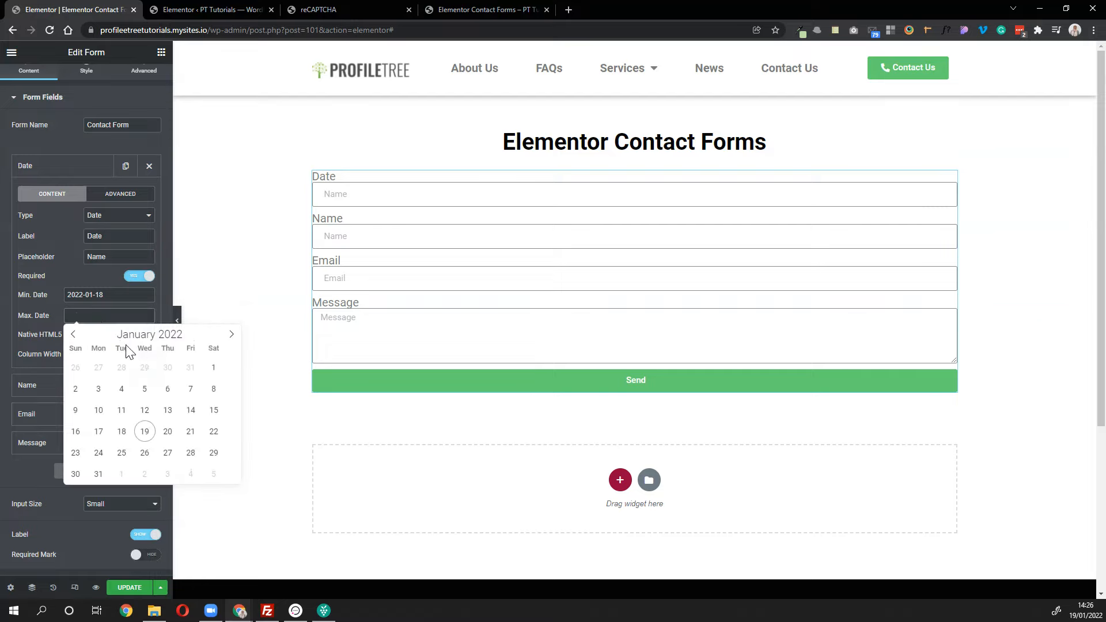
left_click(213, 455)
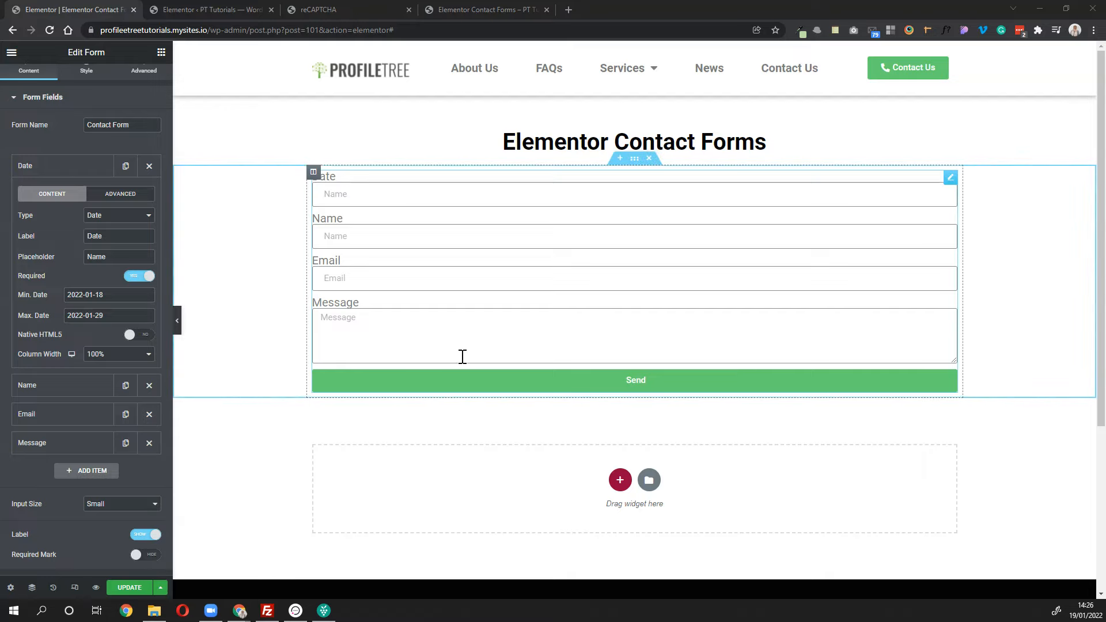
- Clear the Date field's placeholder and switch the field to Time type
scroll(123, 201, "down", 1)
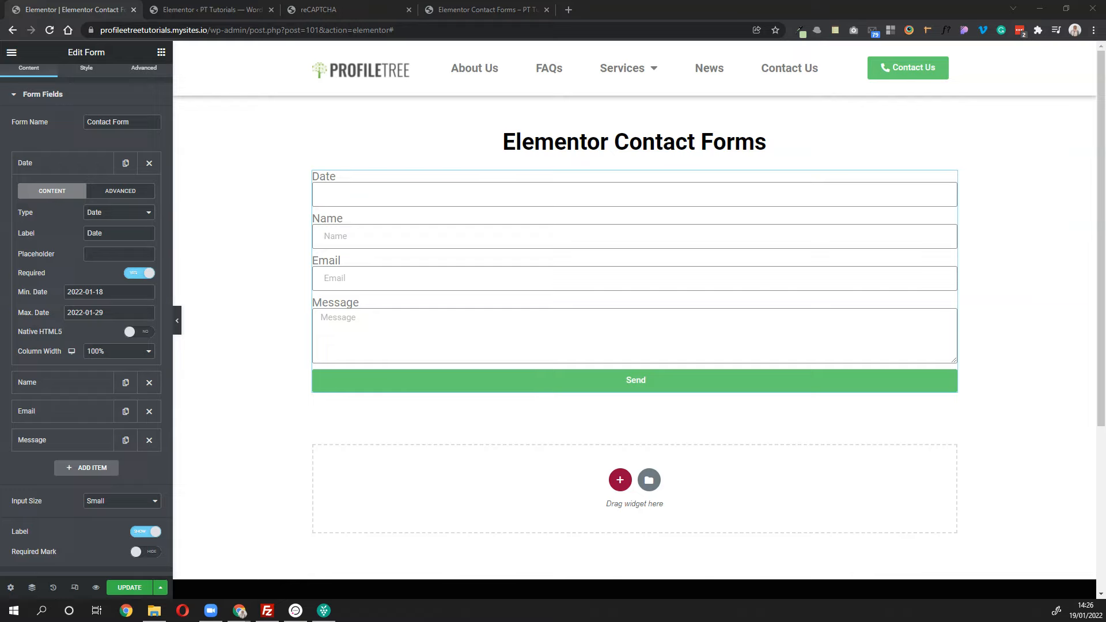
left_click(144, 214)
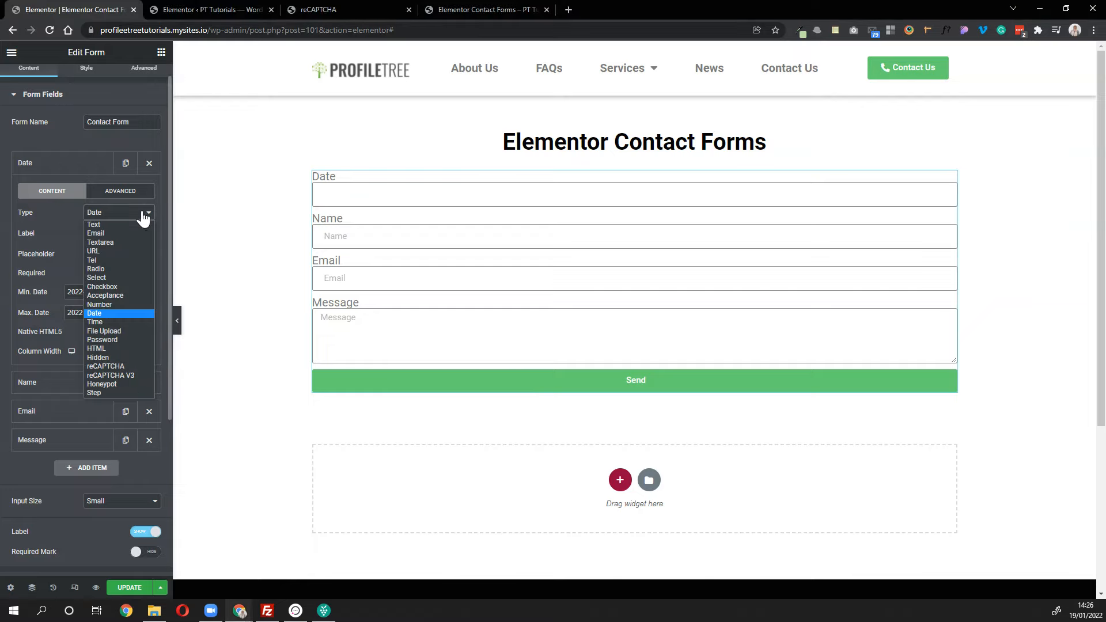
left_click(119, 322)
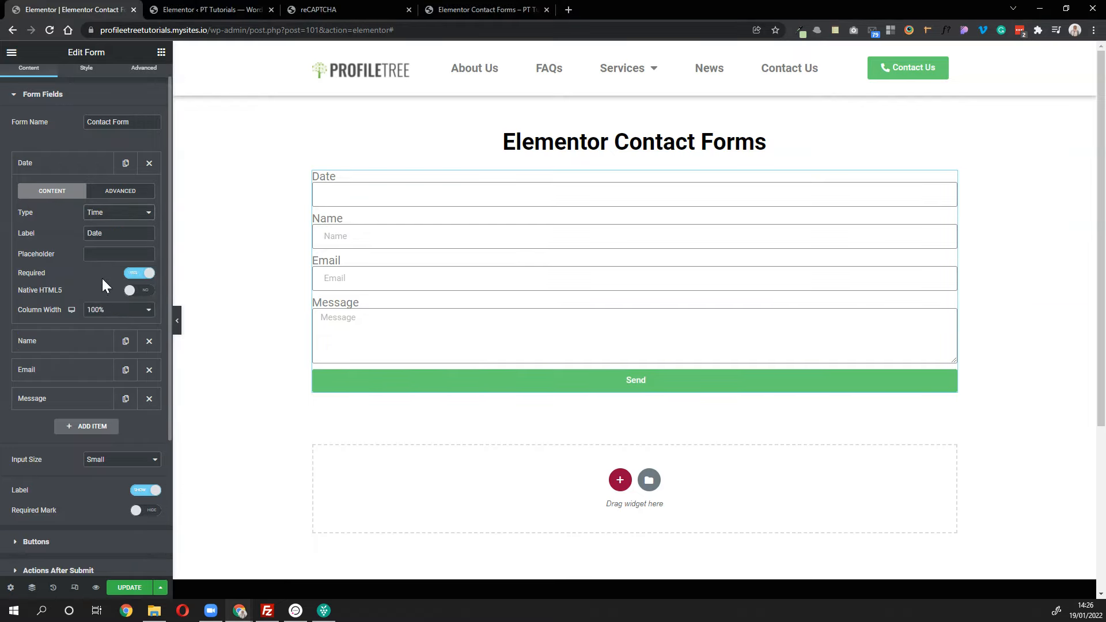
- Try the File Upload type on the Date field, checking file size limits, pdf and docx as allowed types, and the Multiple Files option
left_click(110, 213)
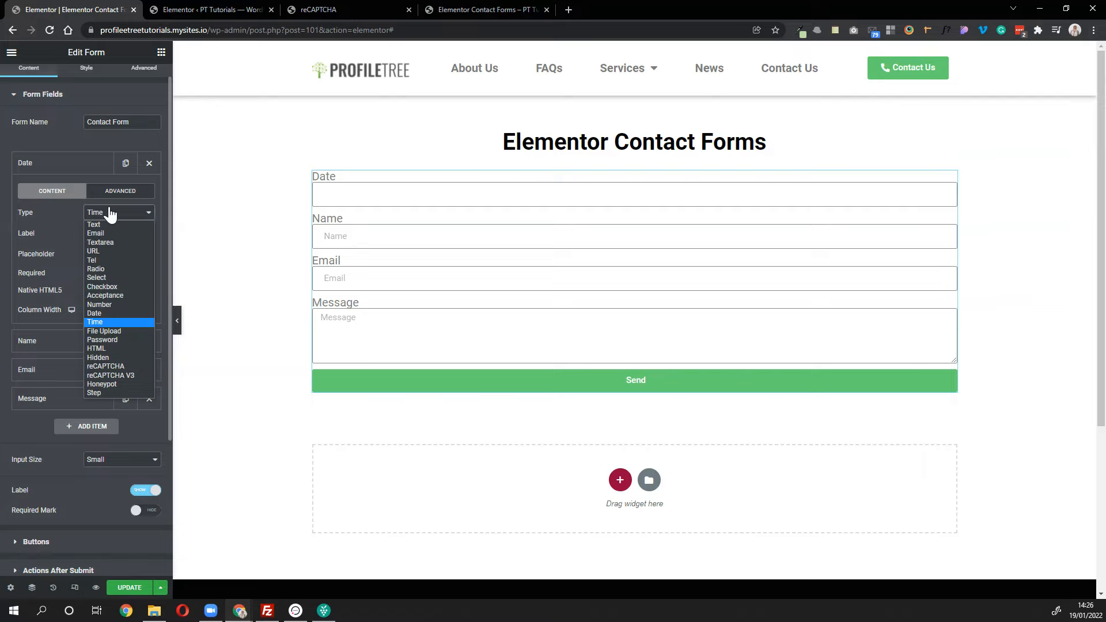
left_click(106, 333)
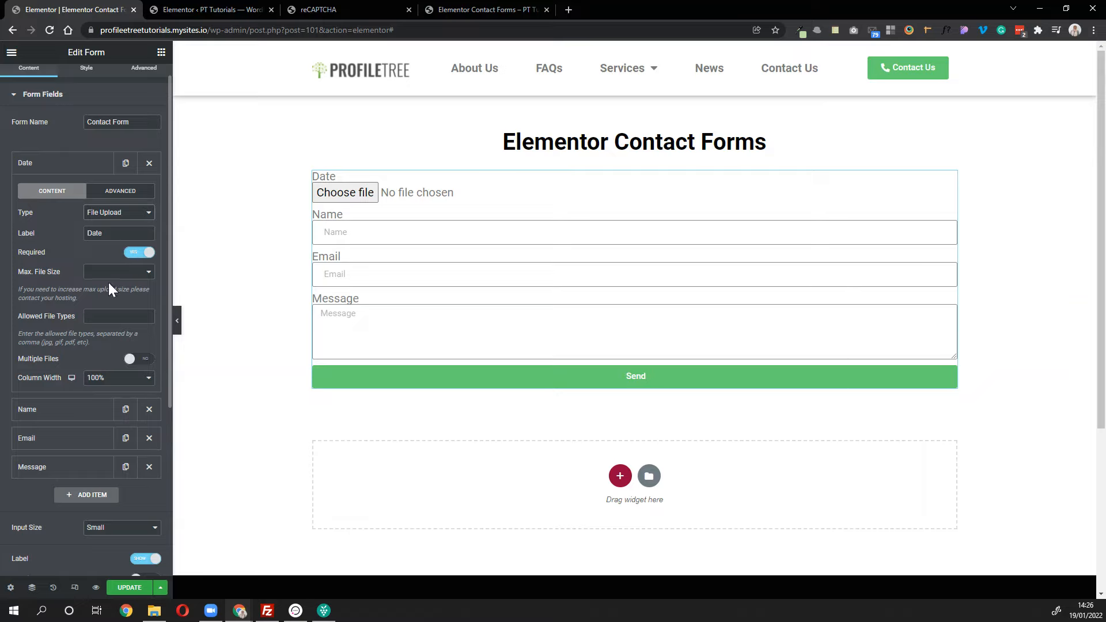
left_click(124, 274)
scroll(132, 392, "down", 2)
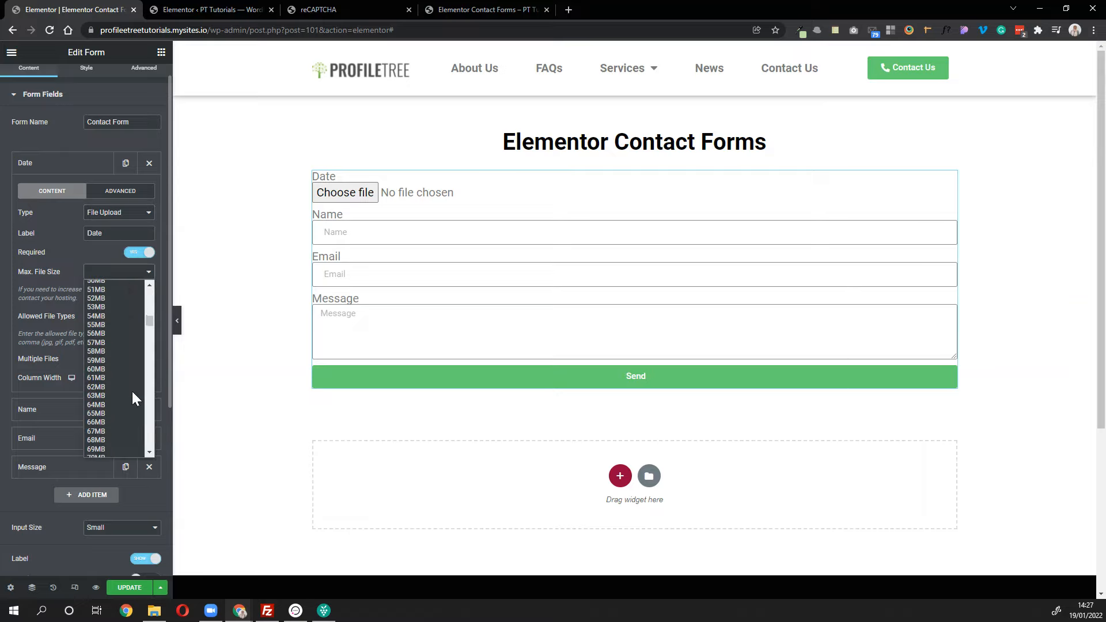
left_click(47, 278)
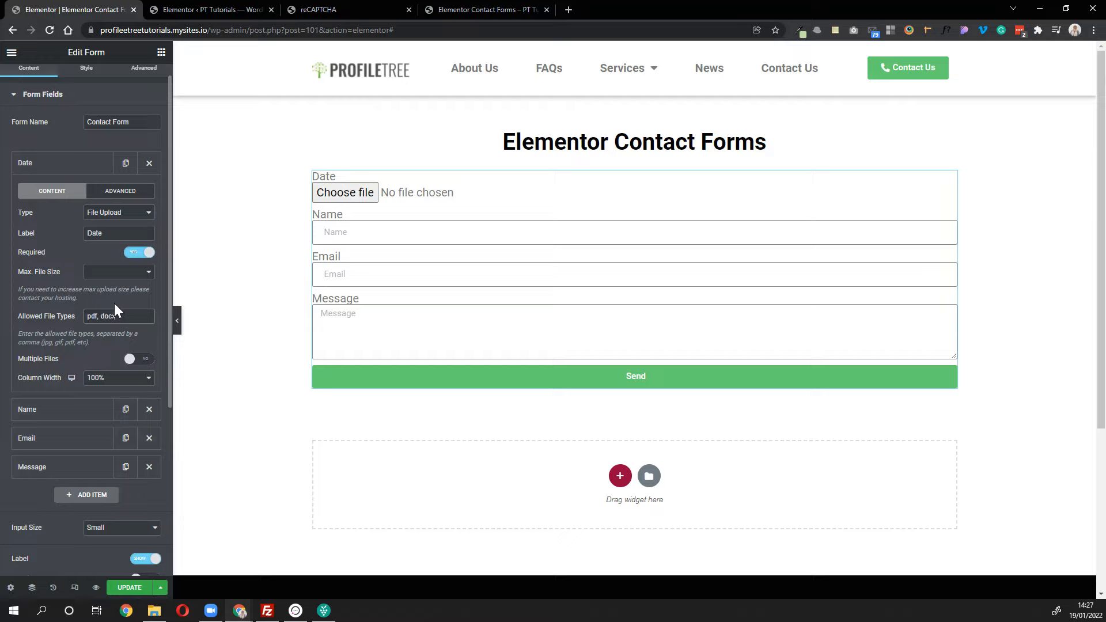
left_click_drag(115, 316, 1, 329)
key("BackSpace")
left_click(142, 362)
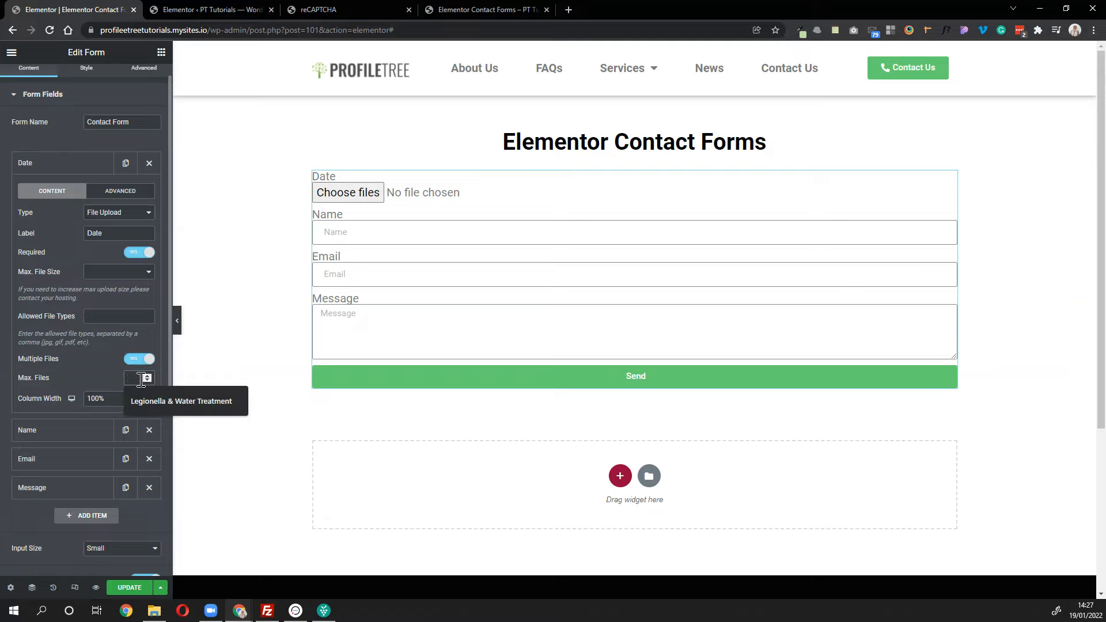
- Try the Password, HTML and Hidden types on the Date field
left_click(109, 213)
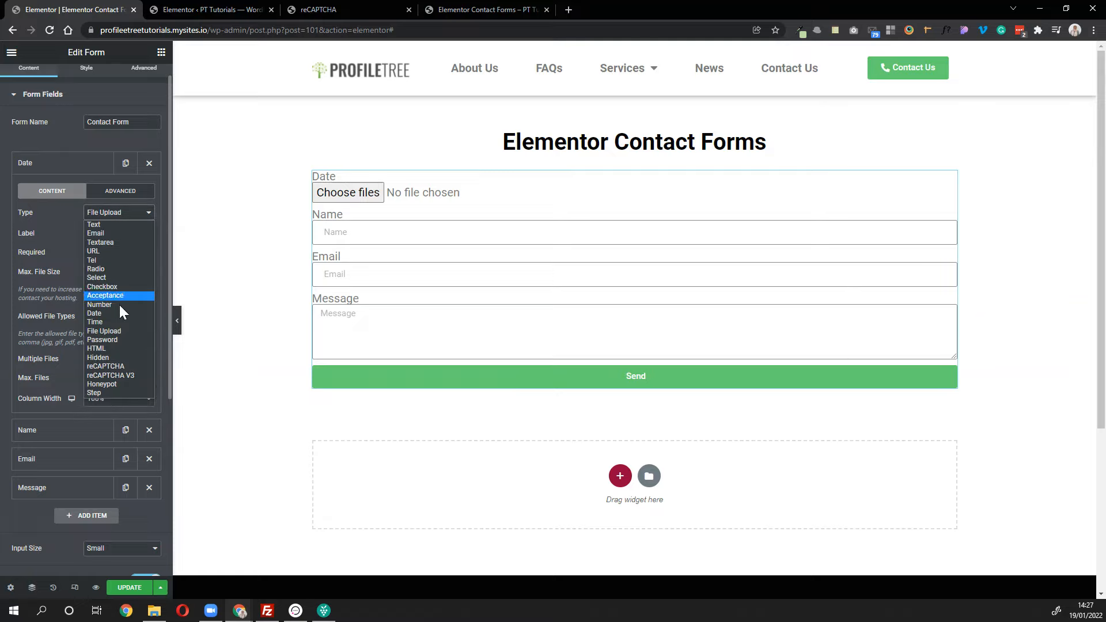
left_click(115, 340)
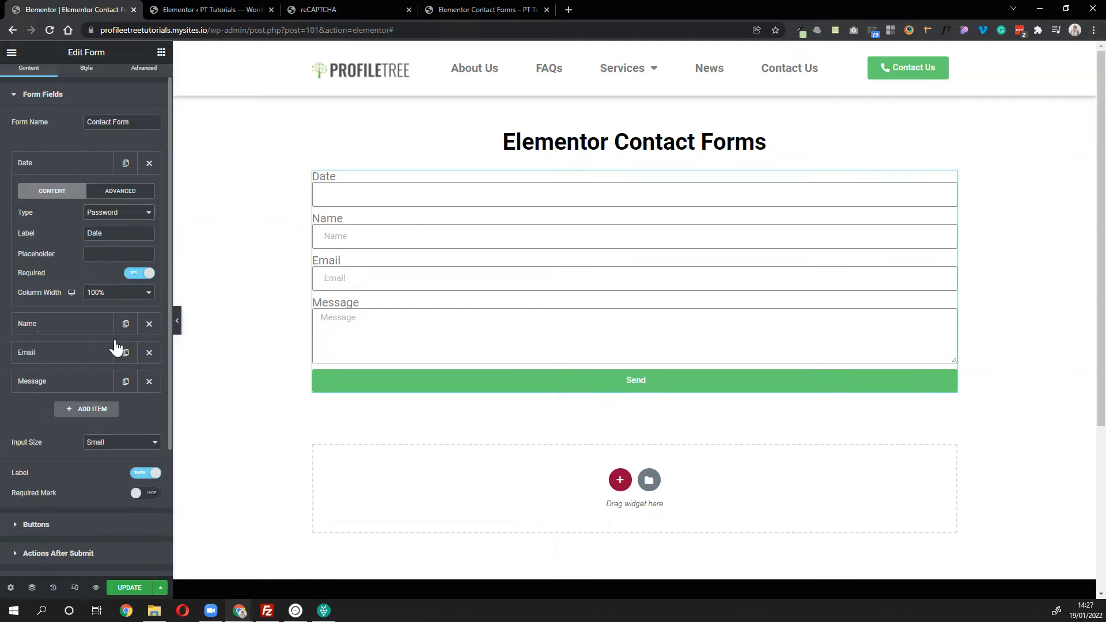
left_click(118, 214)
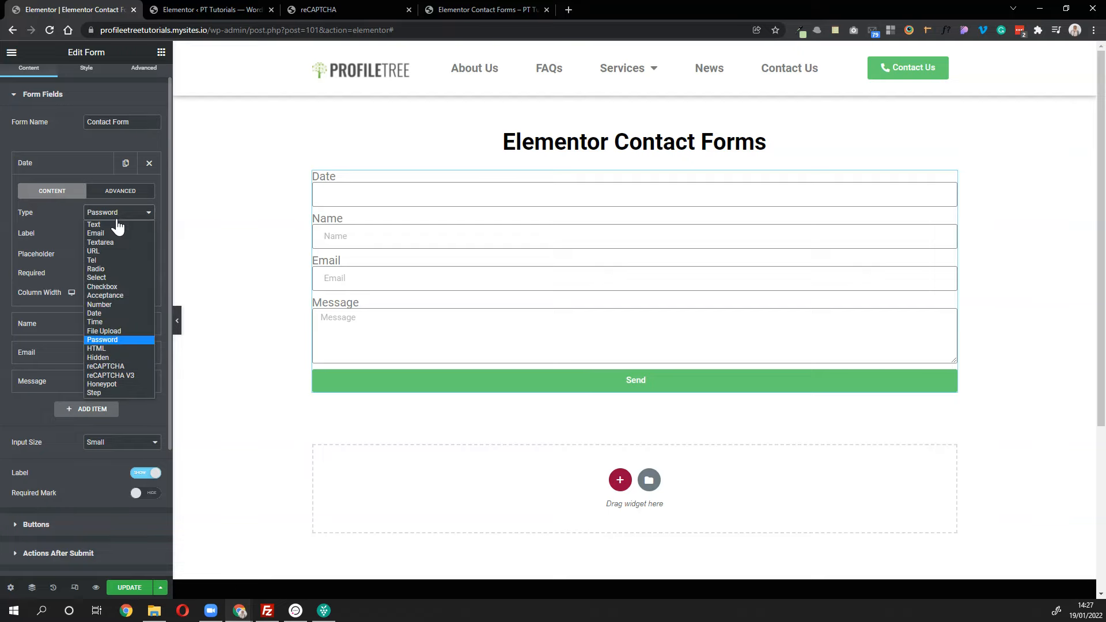
left_click(129, 352)
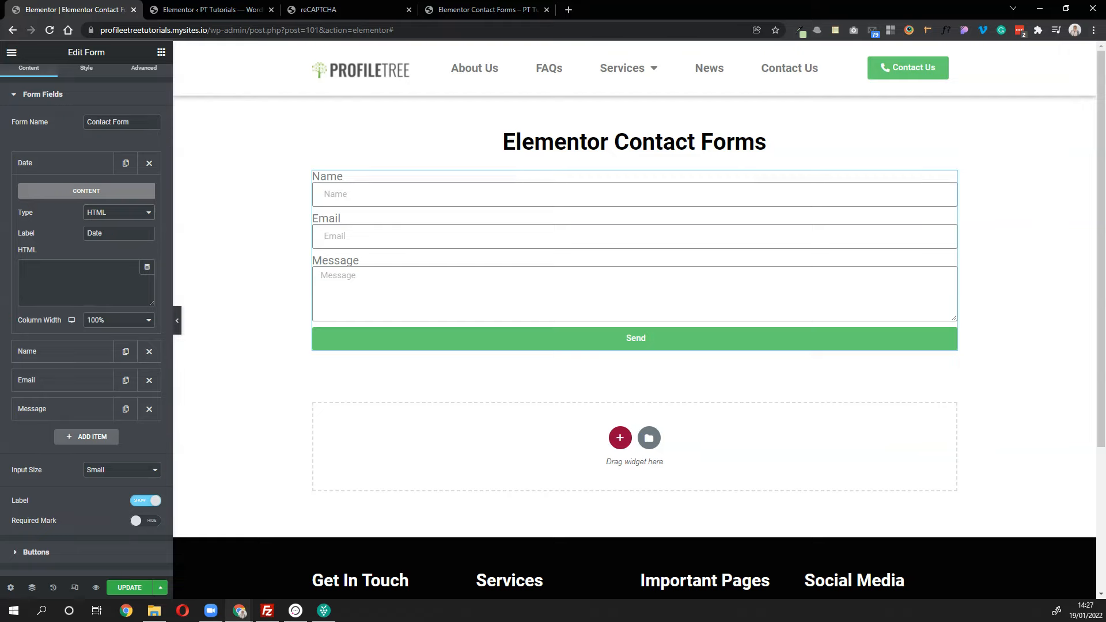
left_click(101, 212)
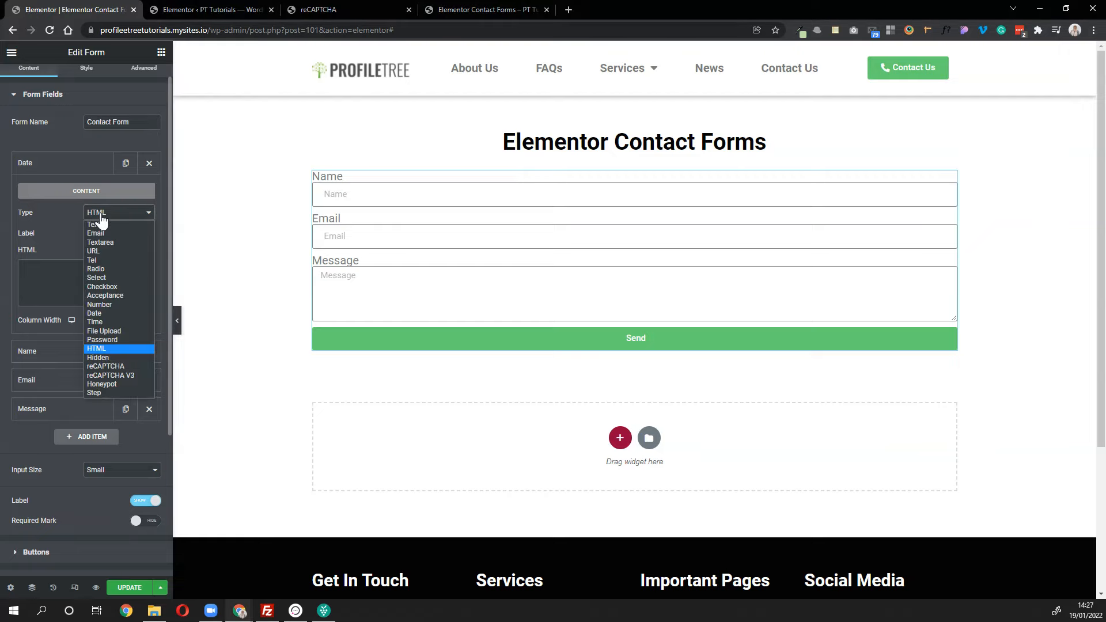
left_click(99, 357)
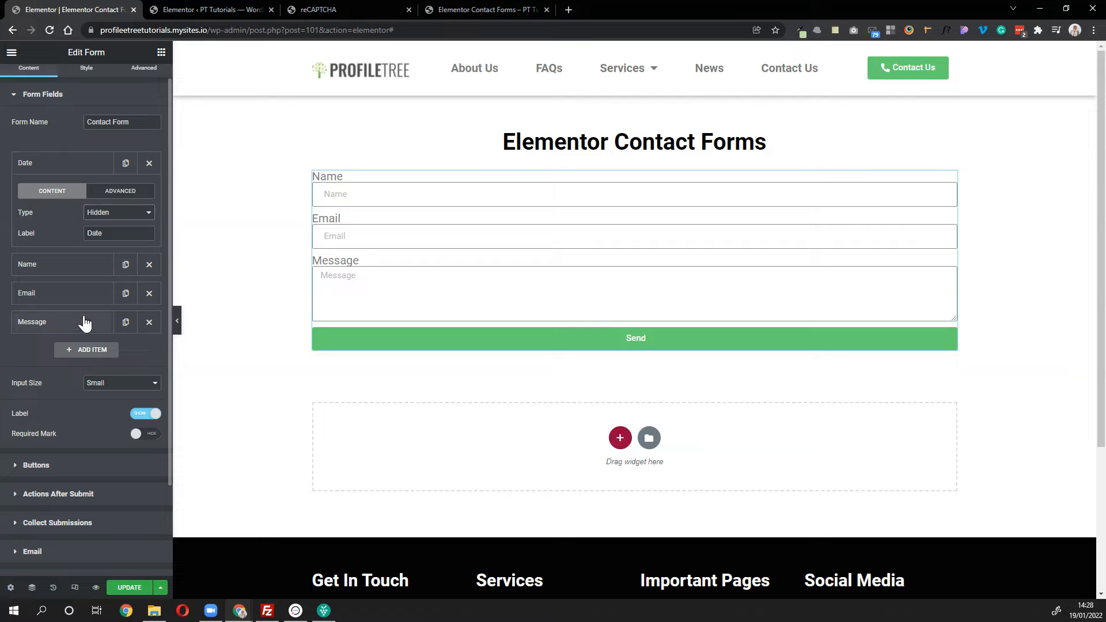
- Try the reCAPTCHA and Honeypot types on the Date field
left_click(113, 215)
left_click(113, 215)
left_click(110, 232)
left_click(121, 218)
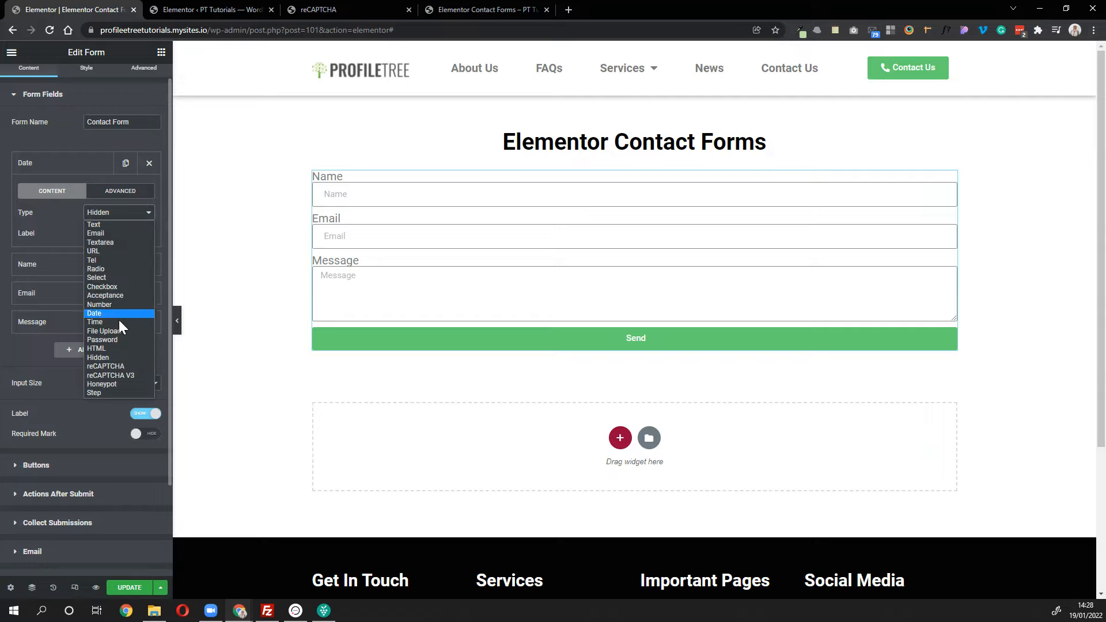
left_click(121, 367)
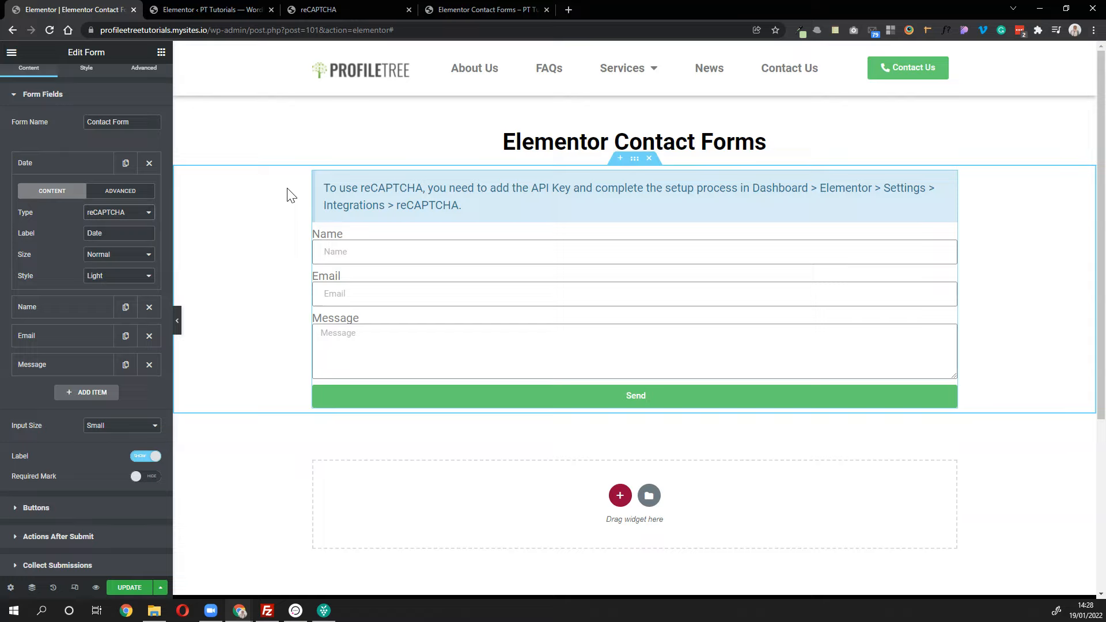
left_click(111, 213)
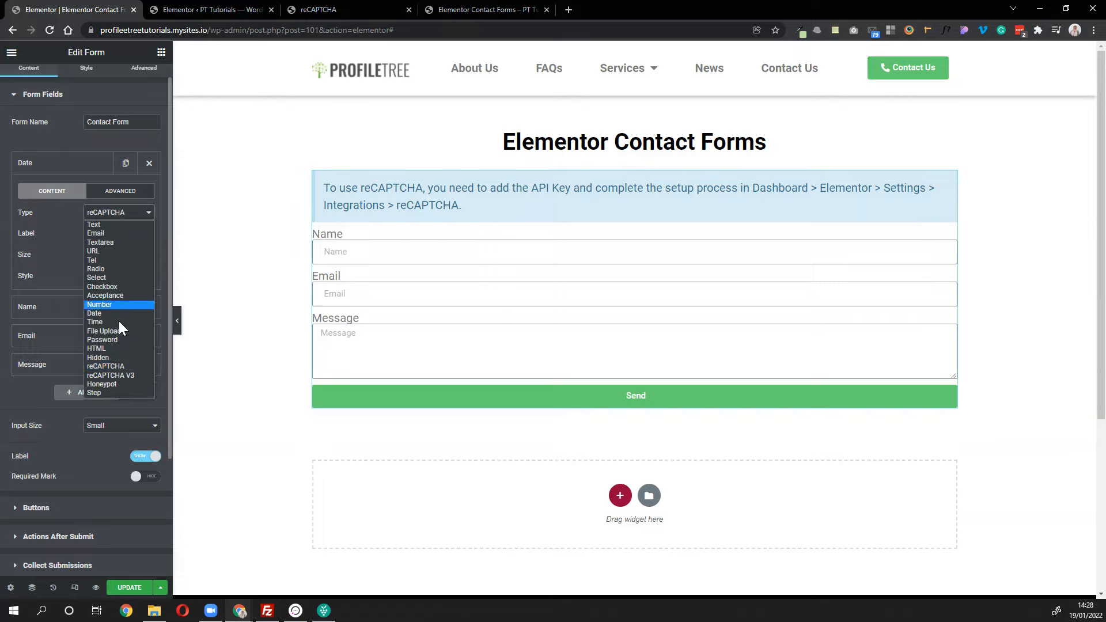
left_click(119, 384)
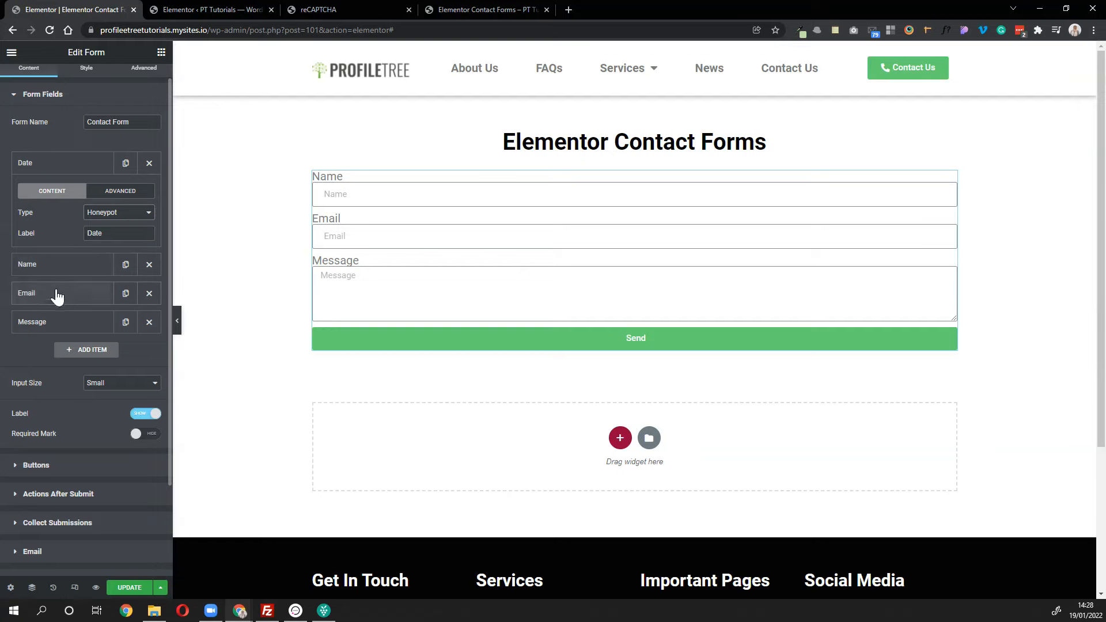
- Delete the Name, Email and Message fields from the form, keeping only the Date field
left_click(149, 266)
left_click(150, 266)
left_click(150, 266)
left_click(132, 167)
left_click(115, 164)
- Turn the remaining field into a Text field labelled First Name with a sample first name as placeholder and 50% column width
left_click(118, 213)
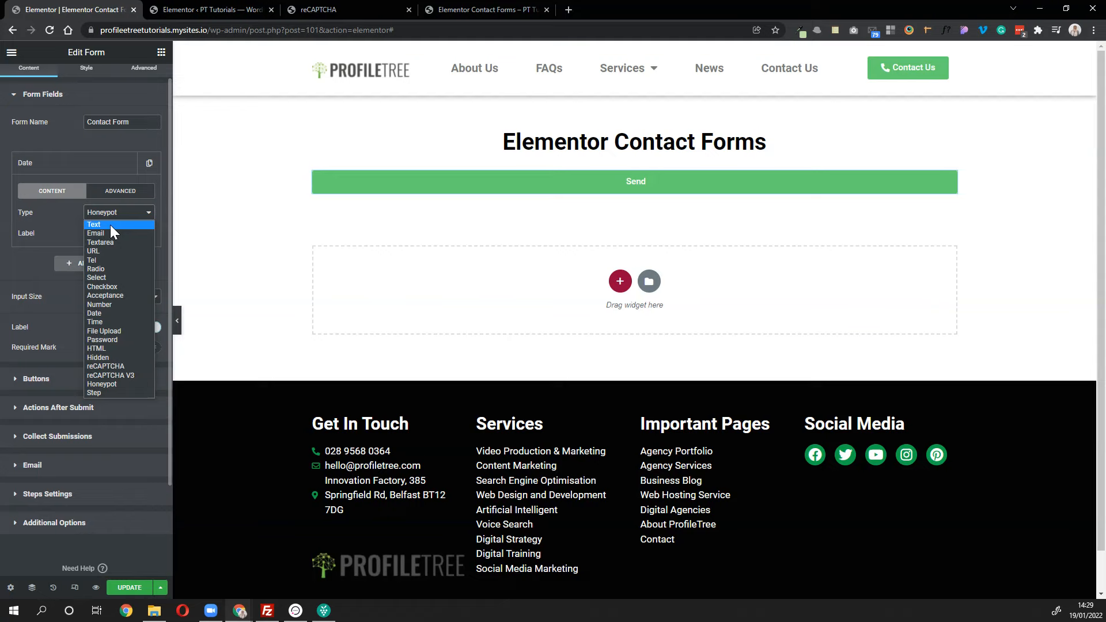
left_click(110, 225)
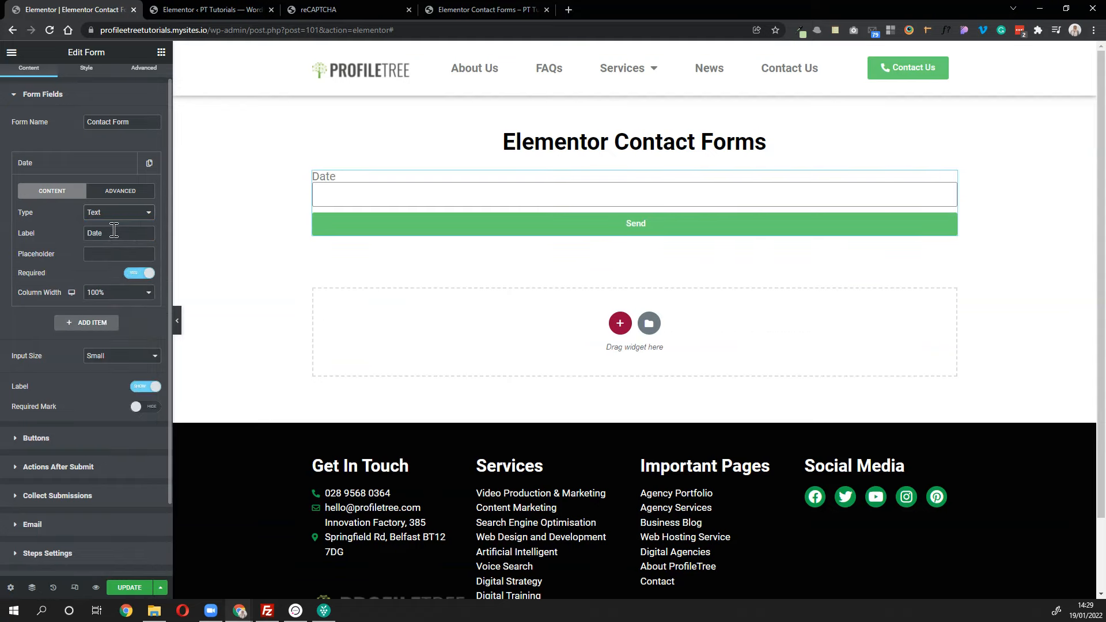
double_click(114, 231)
type("First Name")
left_click(96, 253)
type("John")
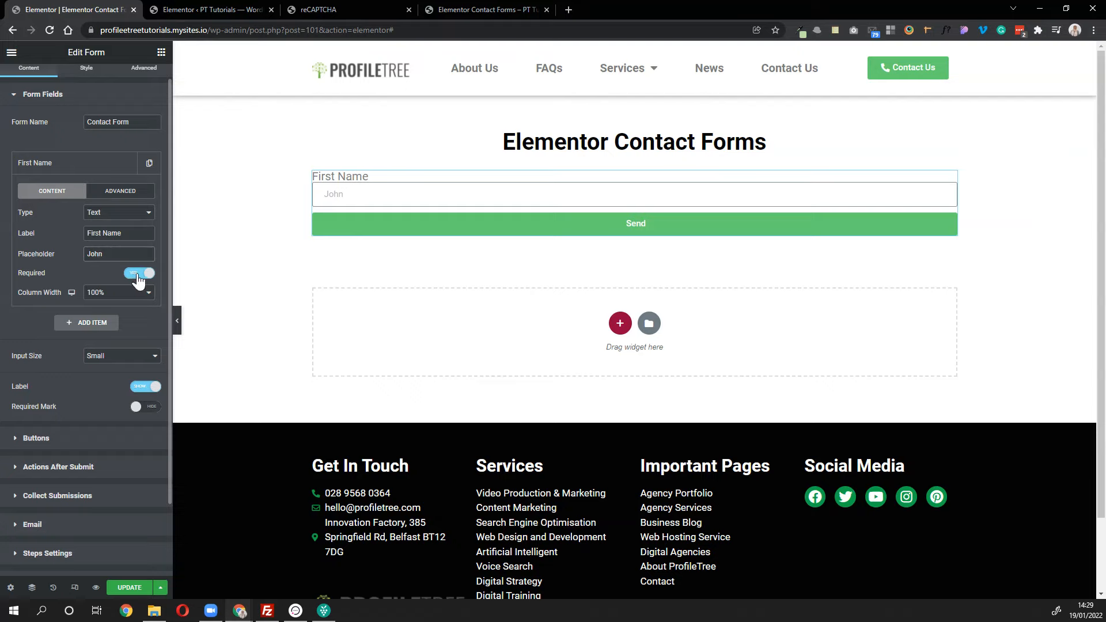
left_click(130, 293)
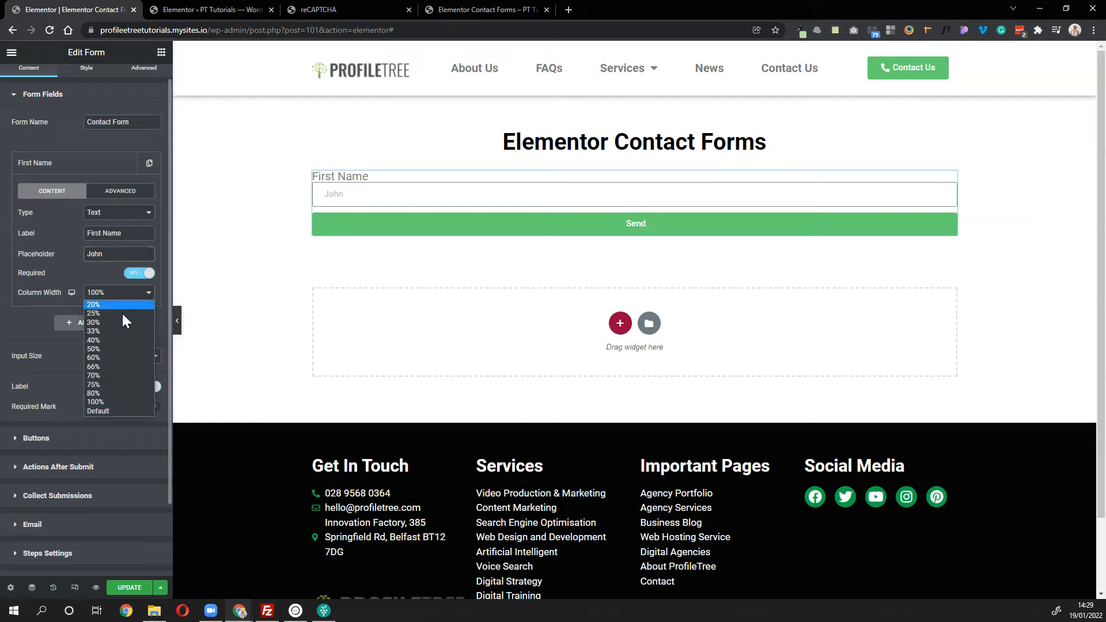
left_click(112, 349)
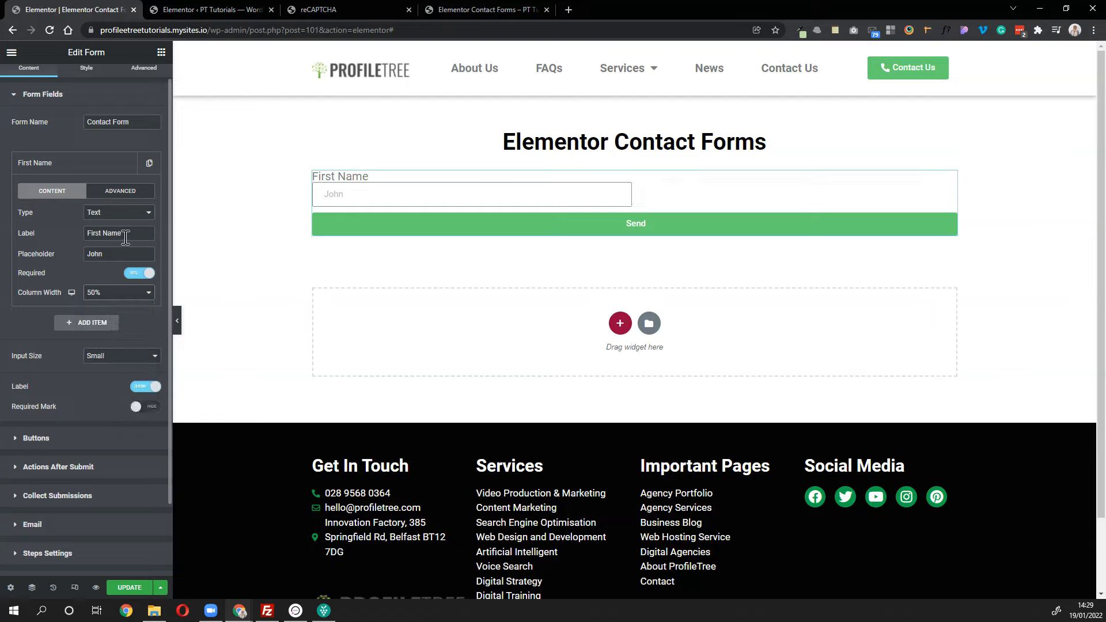
- Duplicate the First Name field and relabel the copy Last Name, with a sample surname as its placeholder
left_click(132, 170)
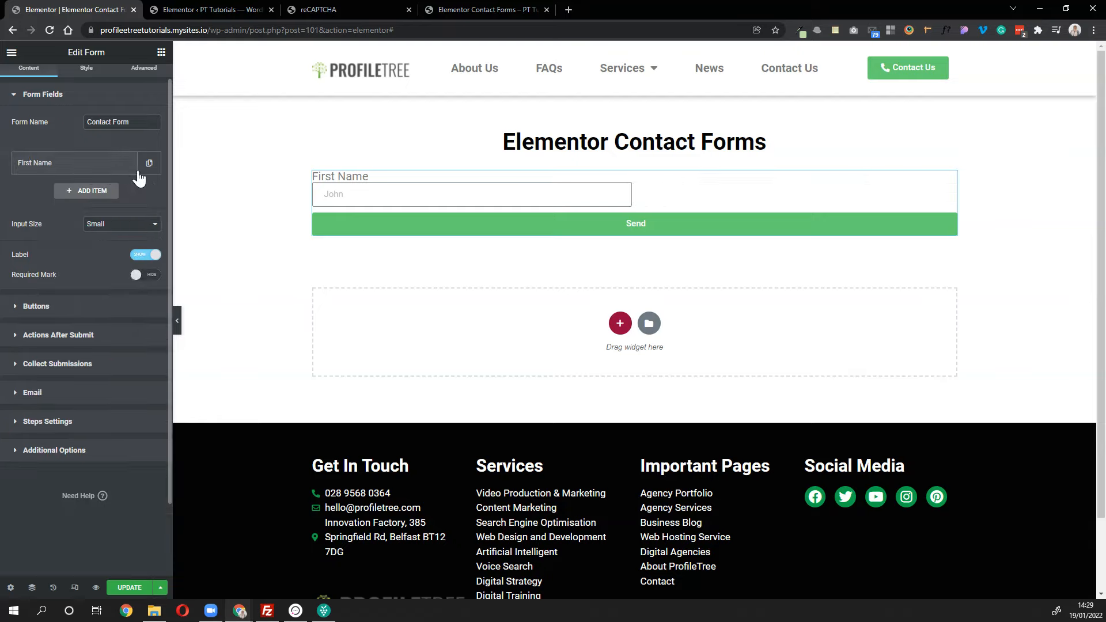
left_click(150, 164)
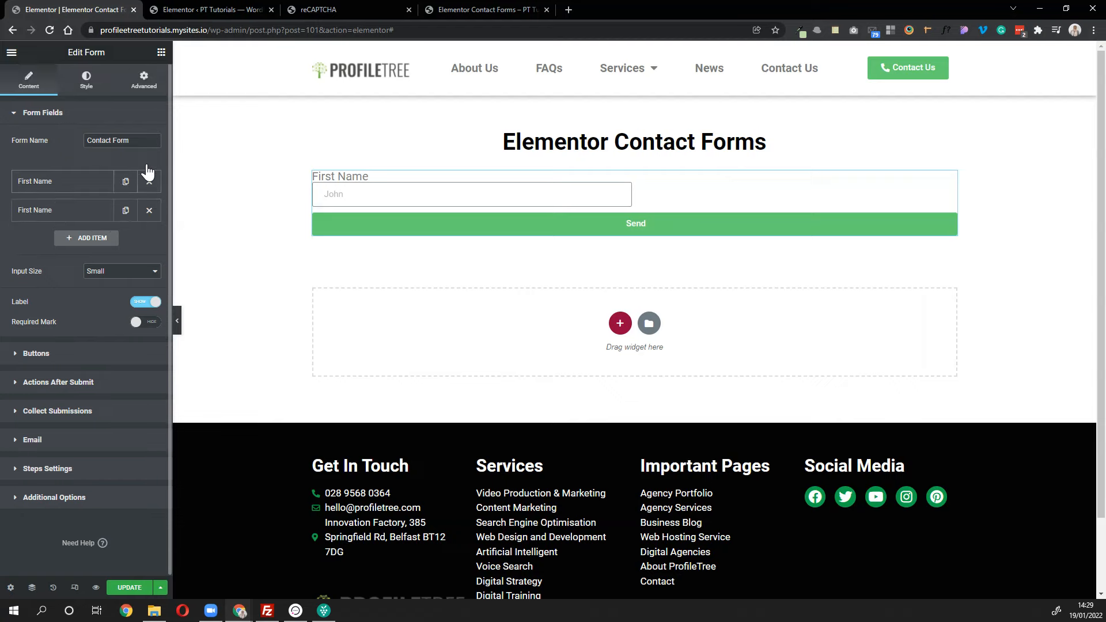
left_click(69, 213)
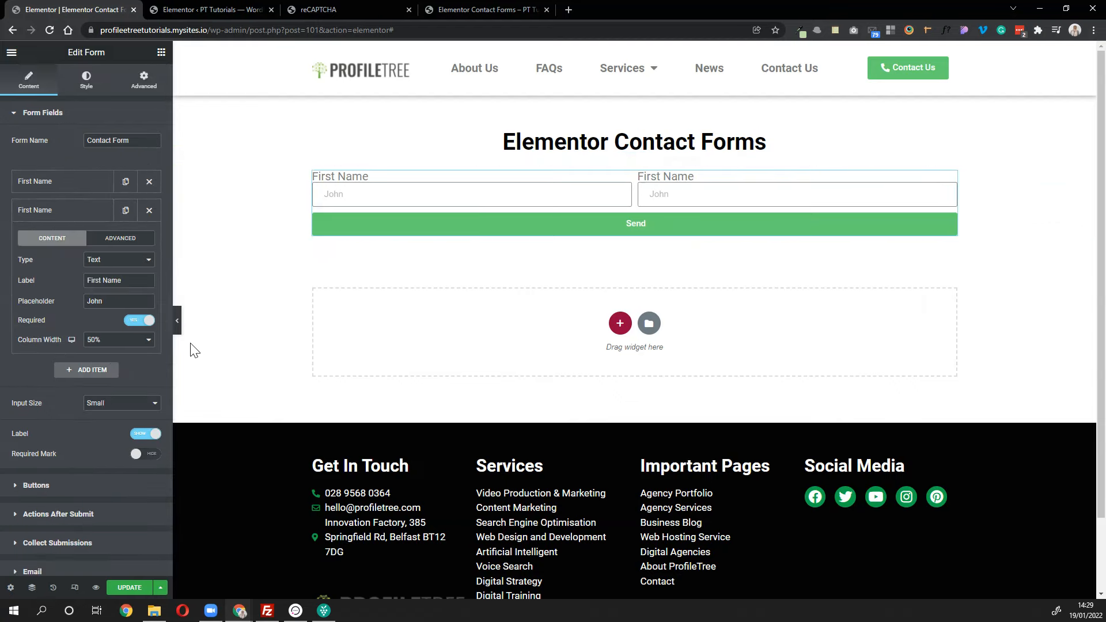
left_click_drag(101, 280, 61, 281)
type("Last")
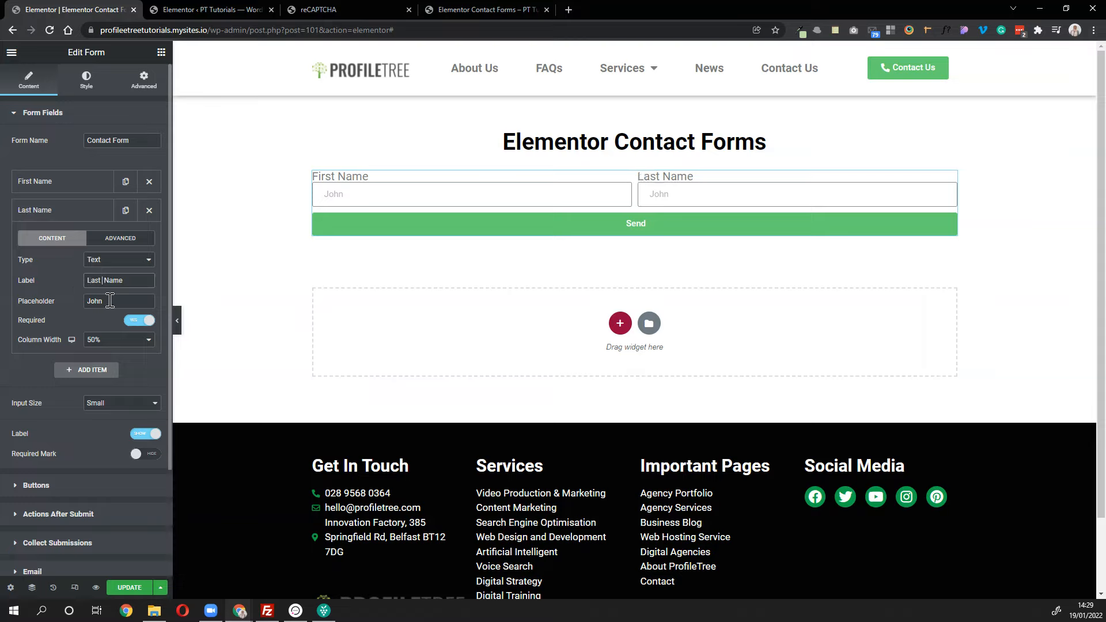
left_click_drag(109, 301, 66, 305)
type("Smith")
left_click(68, 216)
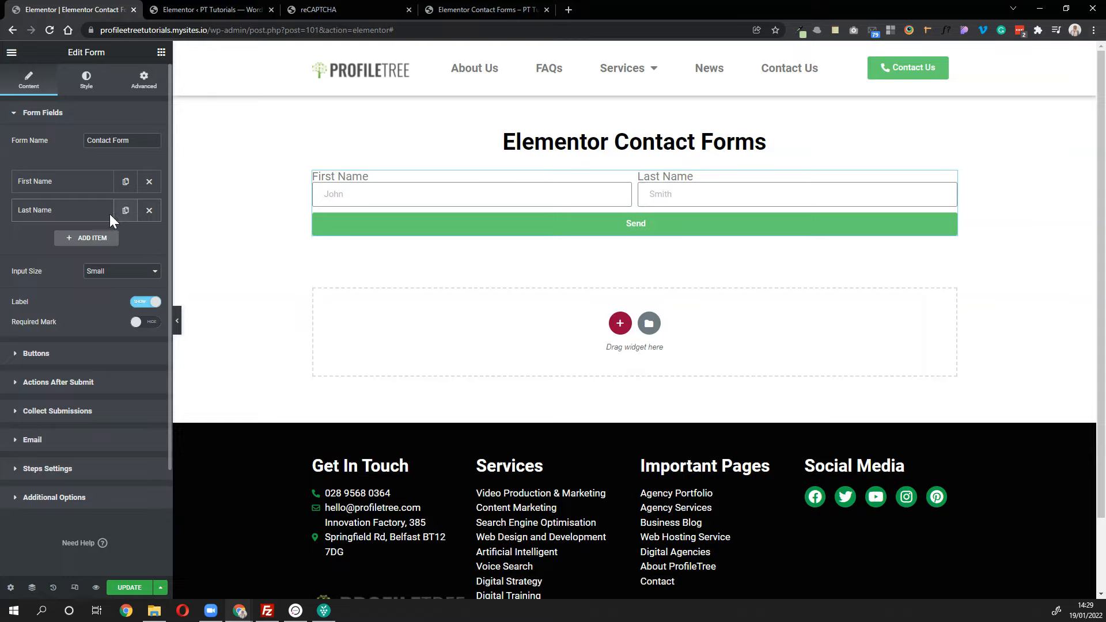
- Add a new Tel field labelled Contact Number to the form
left_click(86, 238)
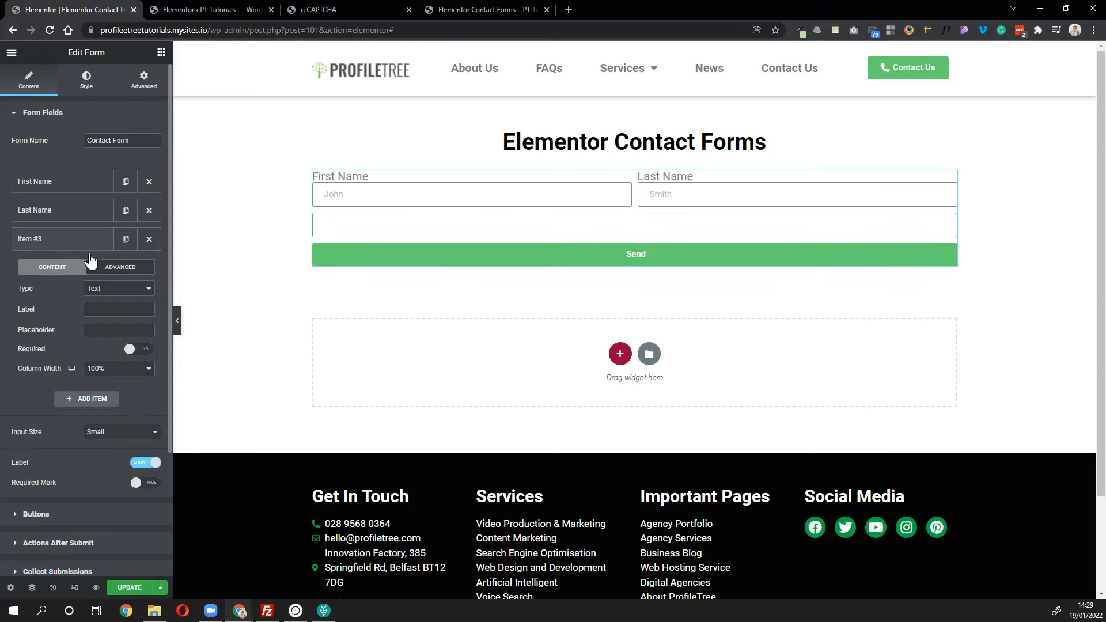
left_click(111, 295)
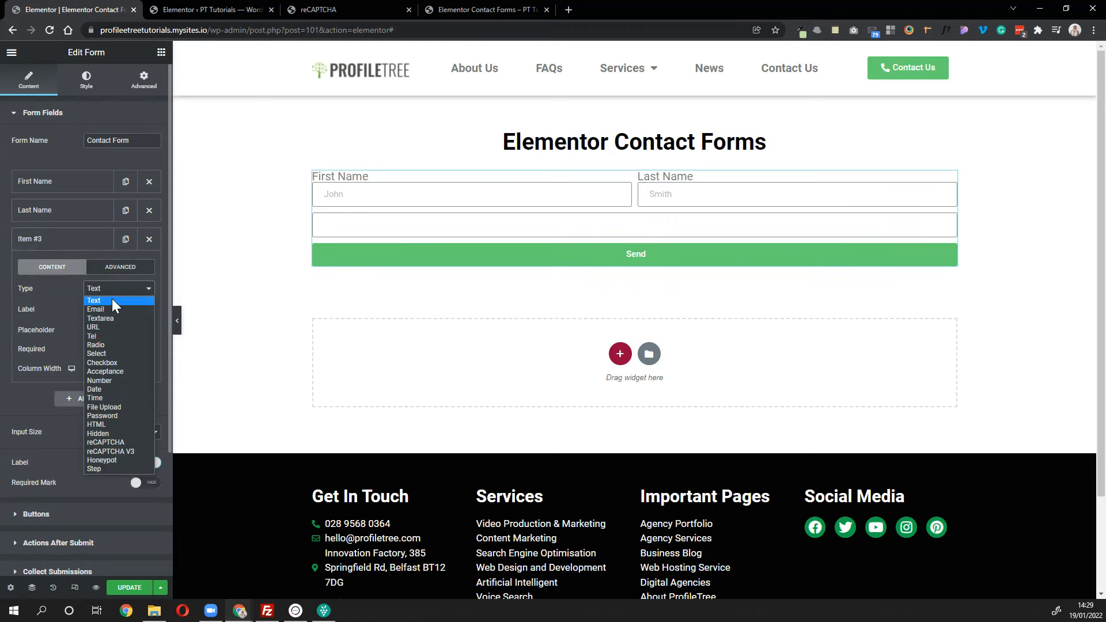
left_click(113, 334)
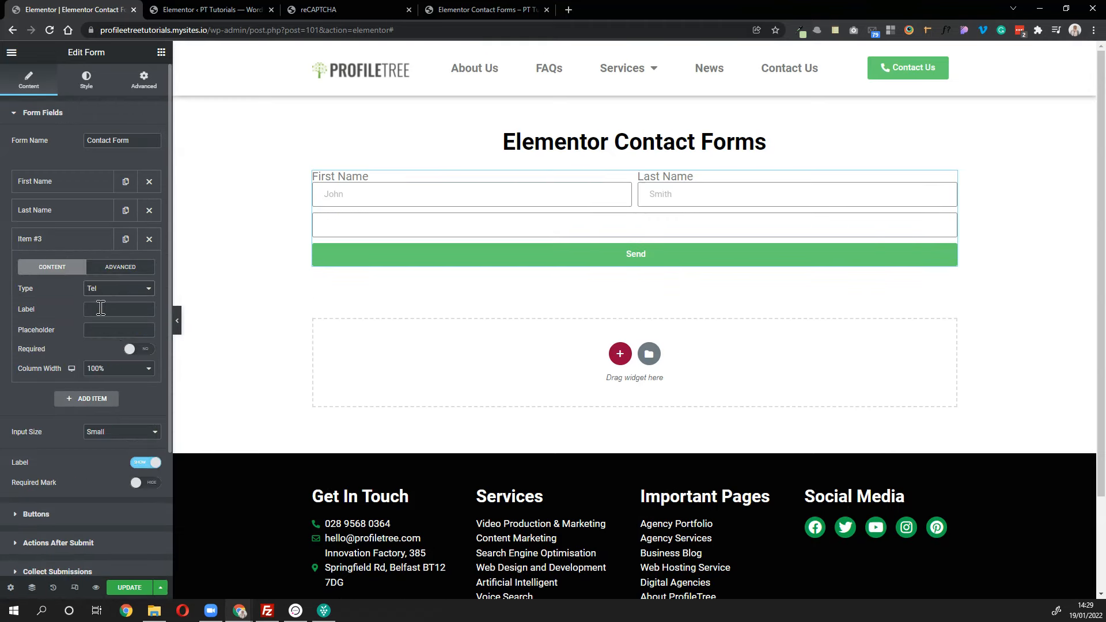
type("Con")
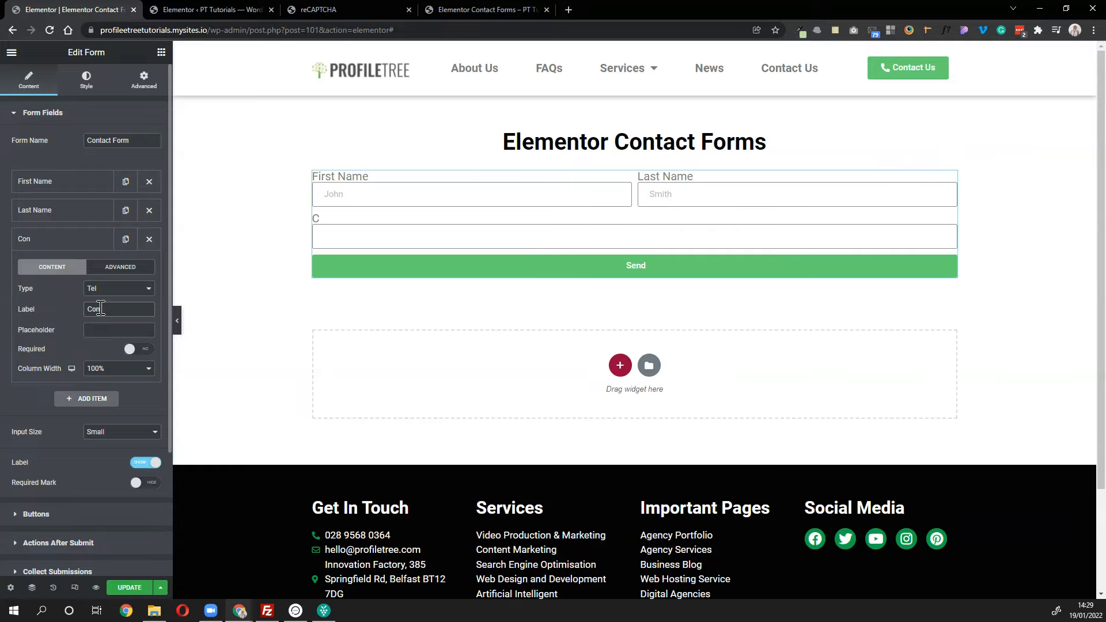
type("tact Number")
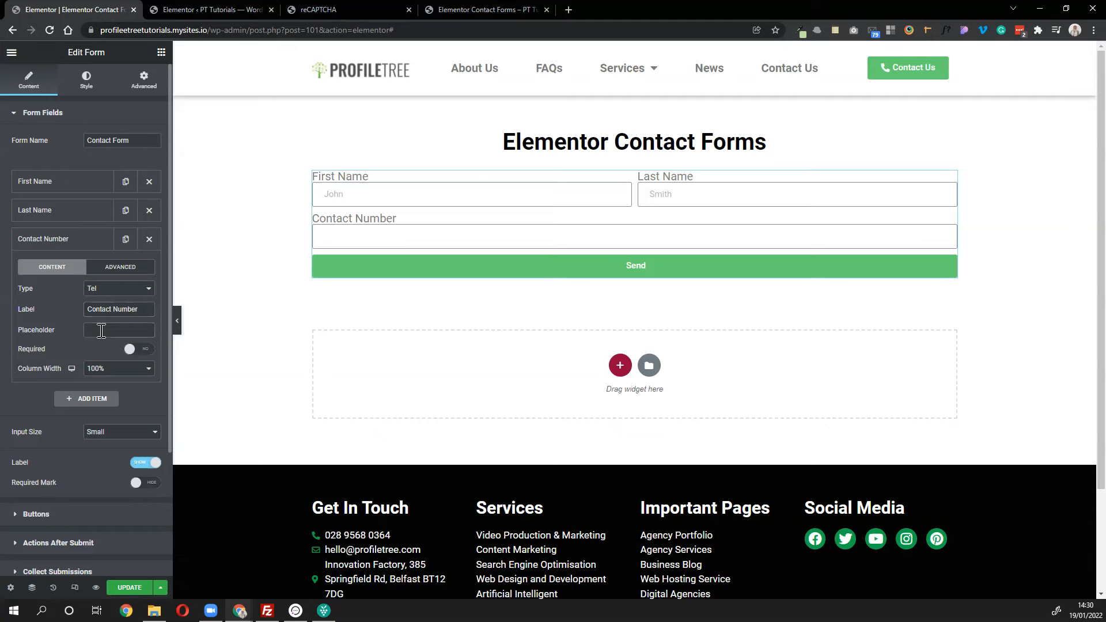
- Give the Contact Number field a sample phone number placeholder, make it required and set its column width to 50%
type("07123456789")
left_click(135, 353)
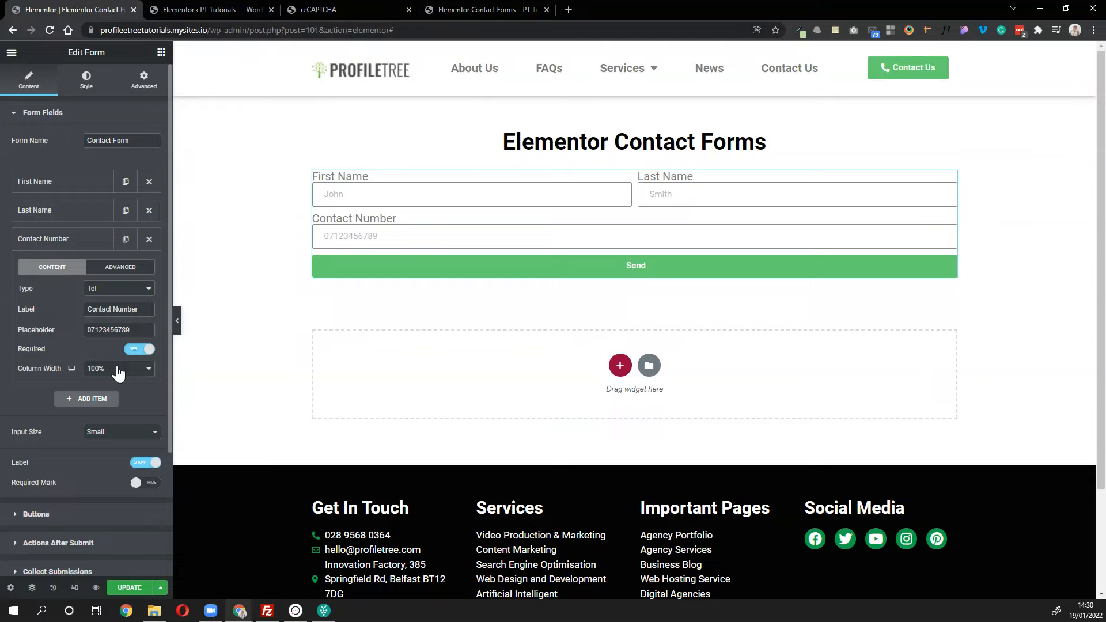
left_click(118, 372)
left_click(102, 429)
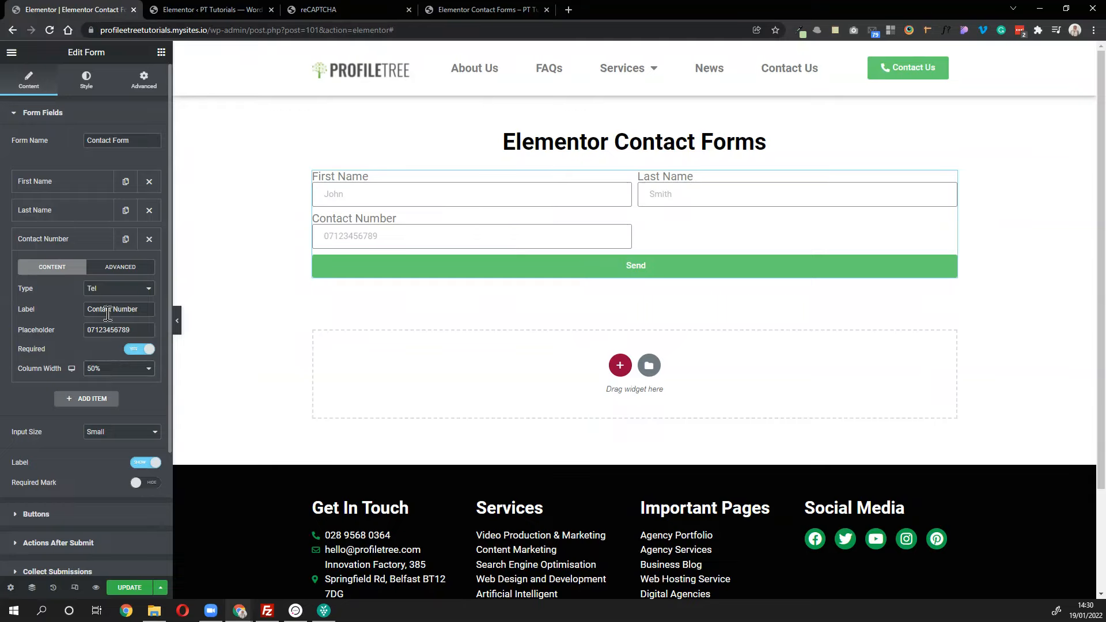
left_click(79, 241)
- Add a fourth form field of type Email labelled Email
left_click(85, 266)
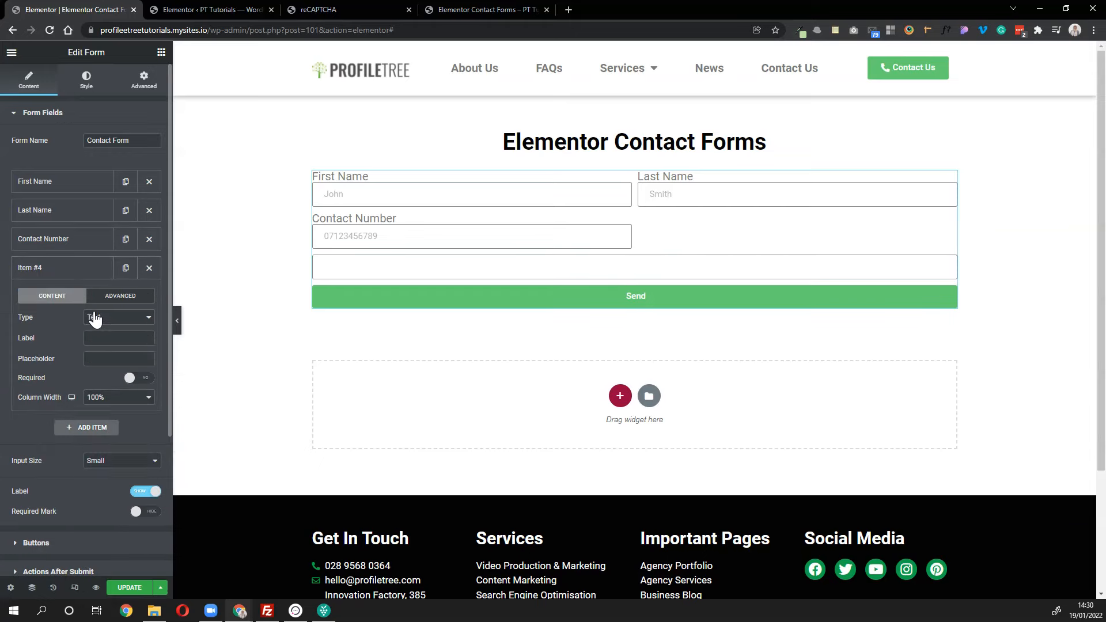
left_click(93, 317)
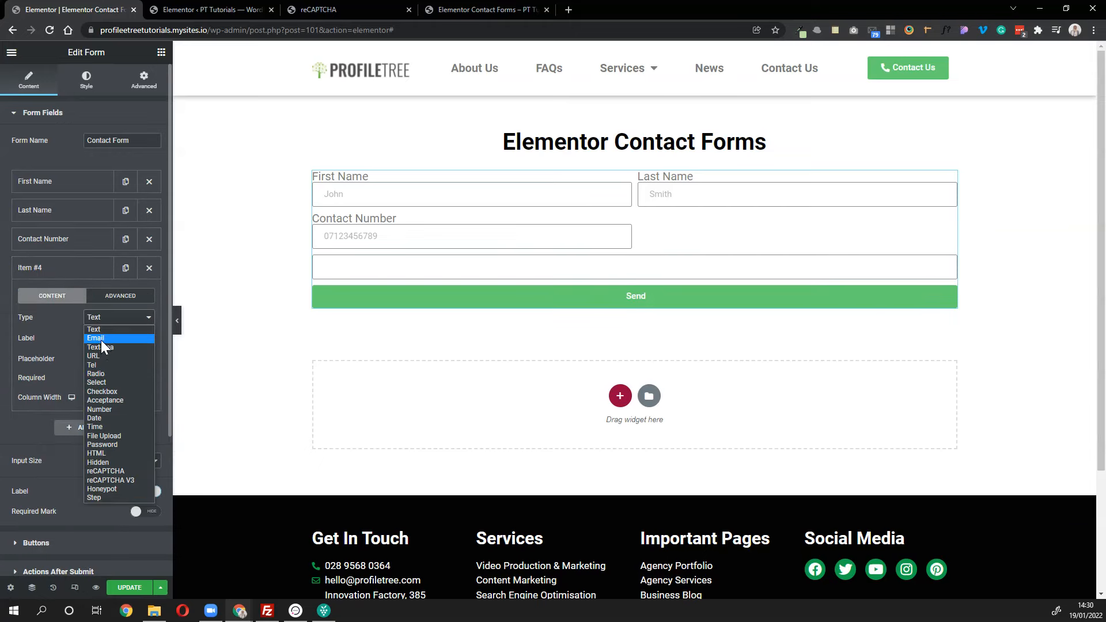
left_click(101, 339)
left_click(101, 338)
type("Email")
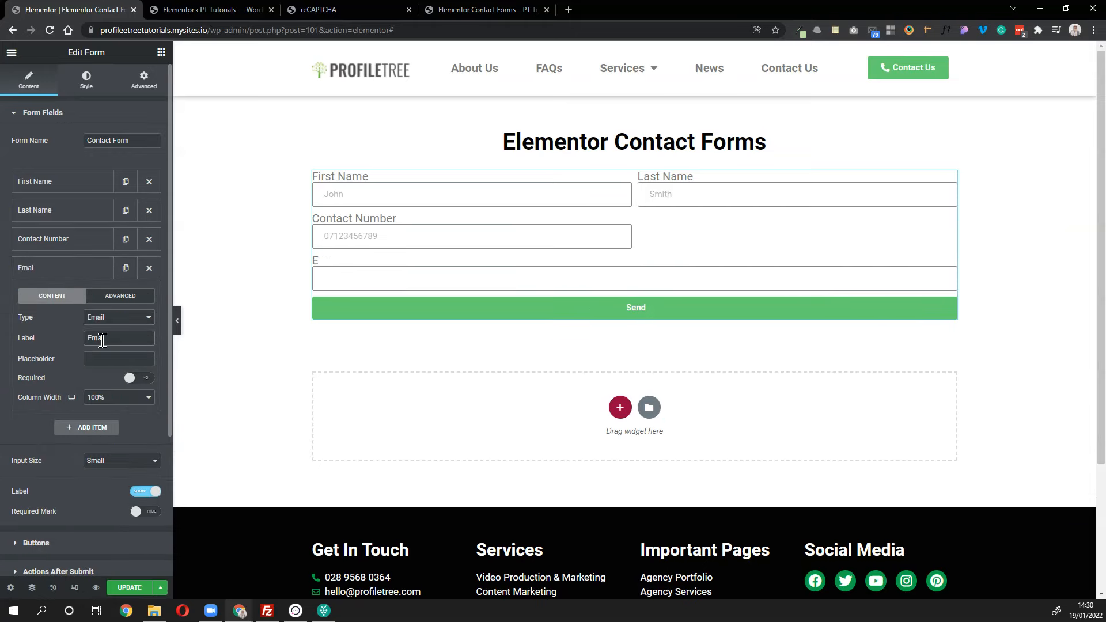
- Give the Email field a sample email address as placeholder, make it required and set its column width to 50%
left_click(101, 359)
type("example@email.com")
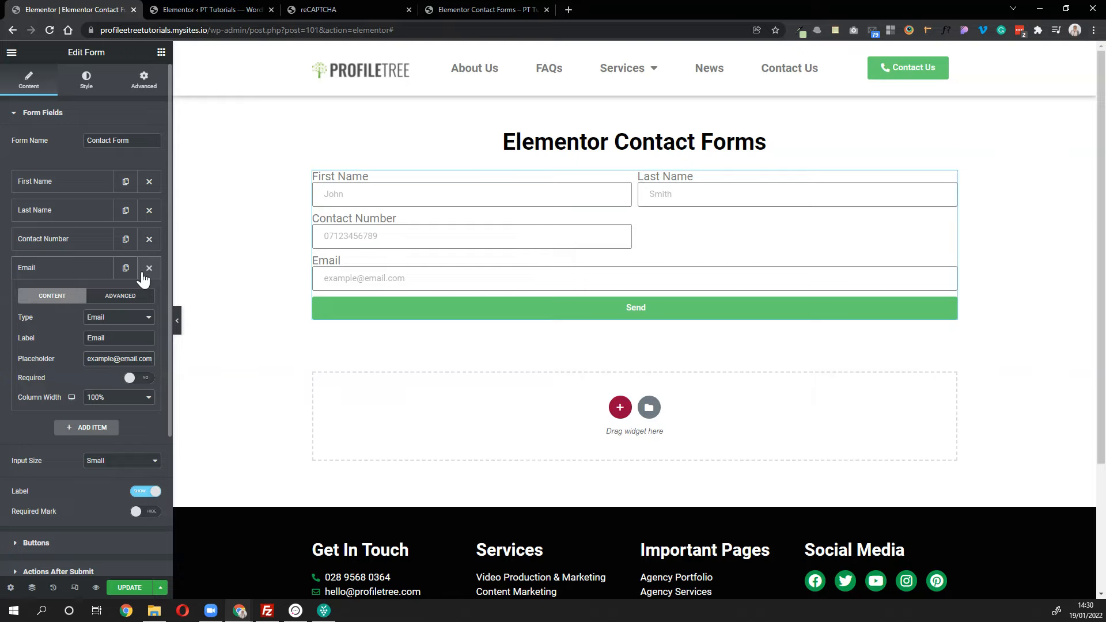
left_click(136, 380)
left_click(118, 401)
left_click(108, 451)
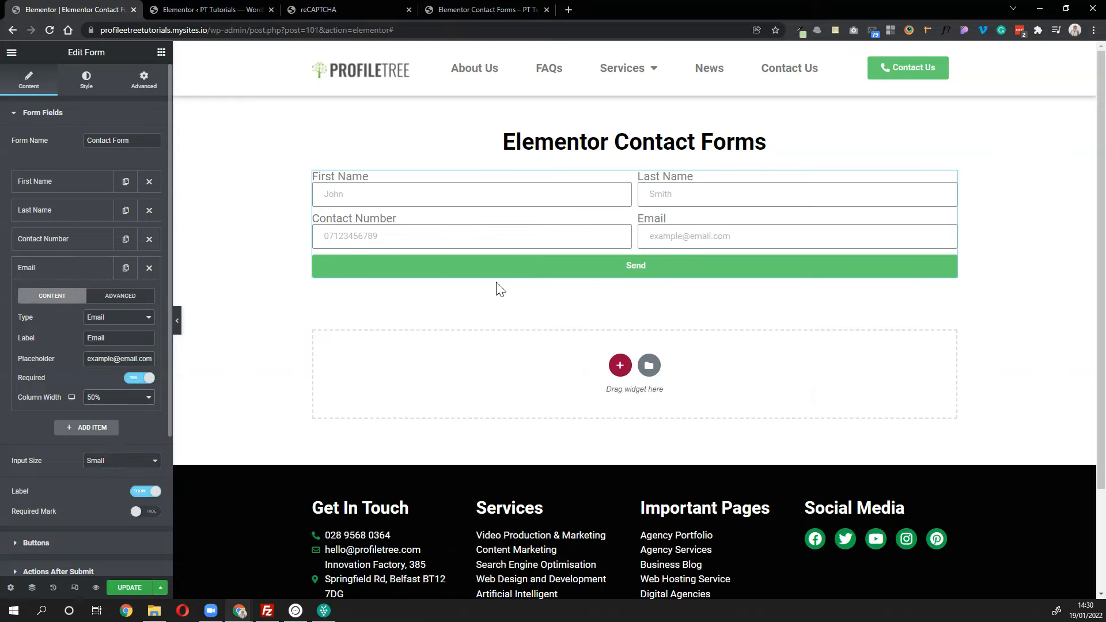
- Duplicate the Email field and turn the copy into a Radio field labelled How can we help
left_click(81, 272)
left_click(126, 268)
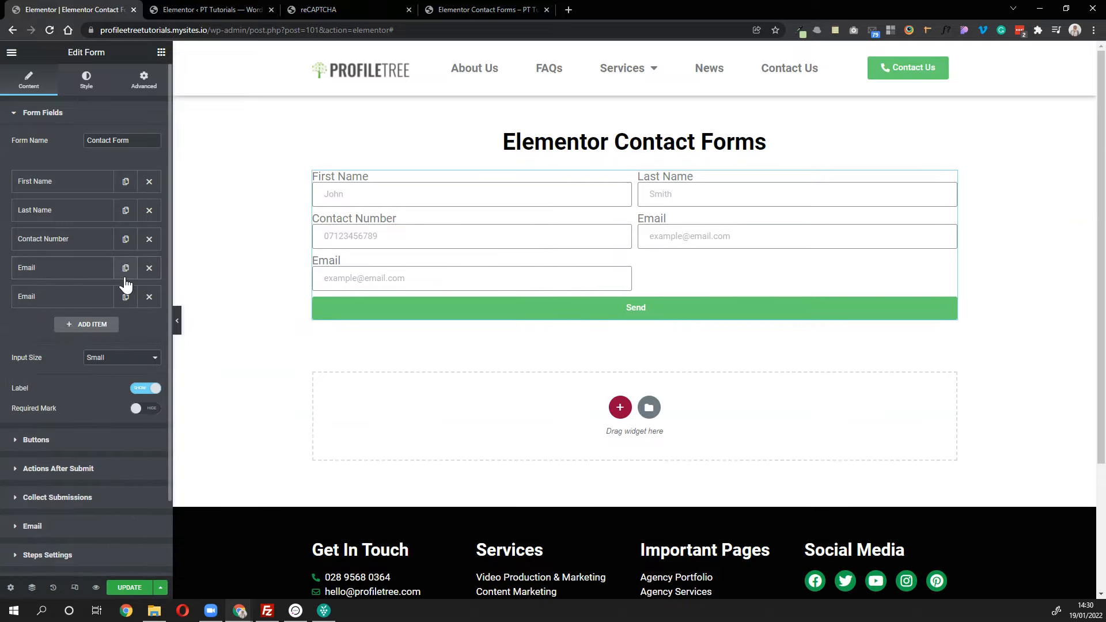
left_click(65, 304)
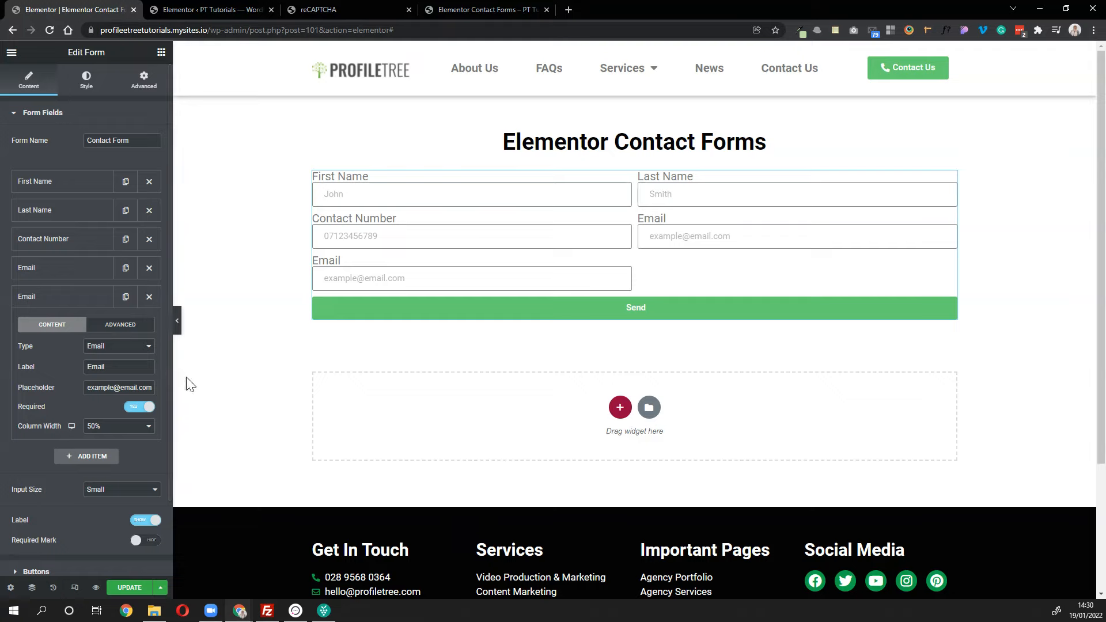
left_click(121, 347)
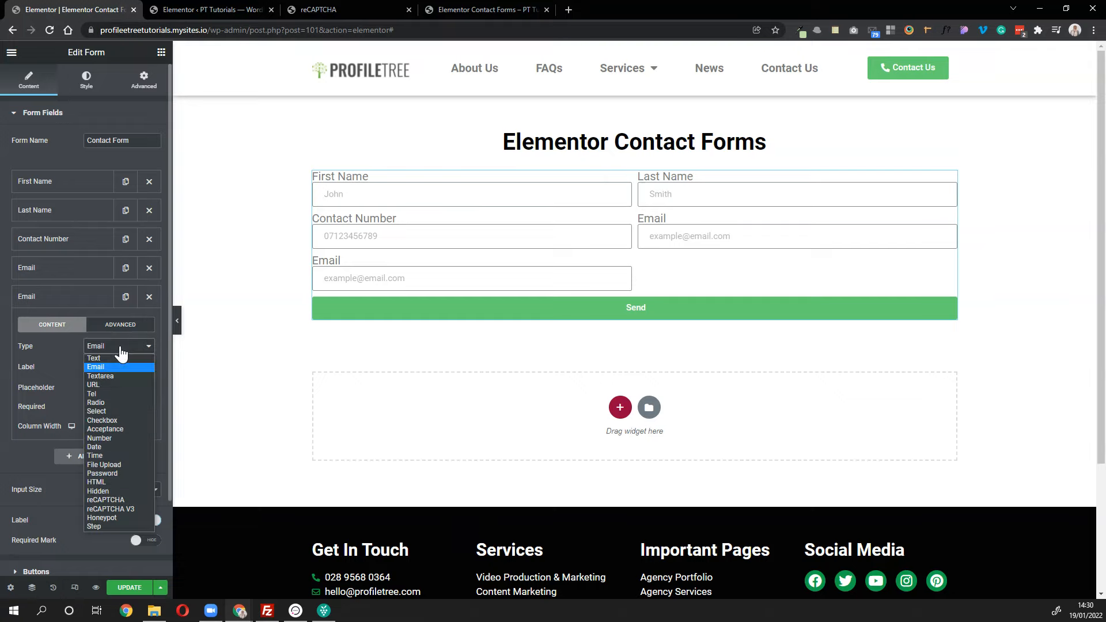
left_click(115, 403)
left_click_drag(117, 367, 69, 377)
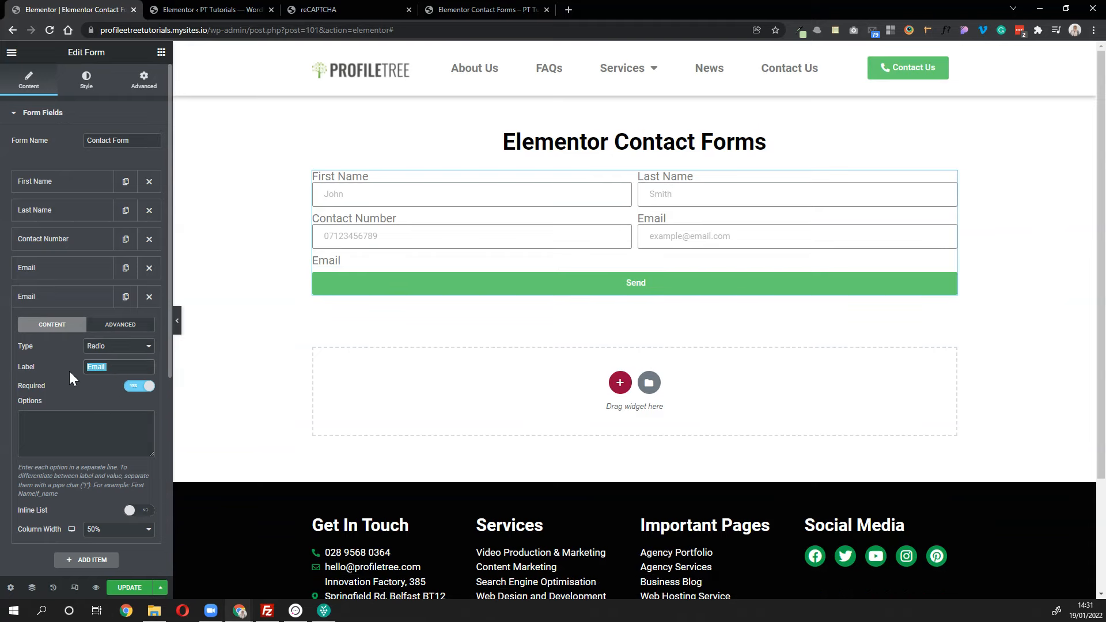
type("How can we help")
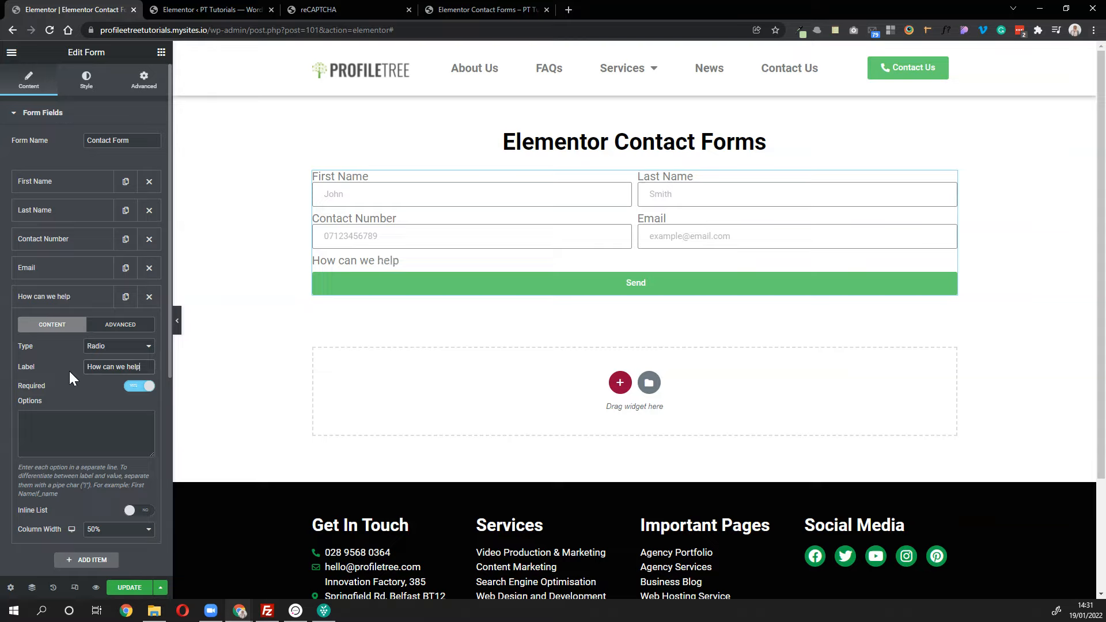
- Enter the How can we help options Customer Service, Enquire about a product, Enquire about a service and Other, each on its own line
left_click(49, 433)
type("Cuttom")
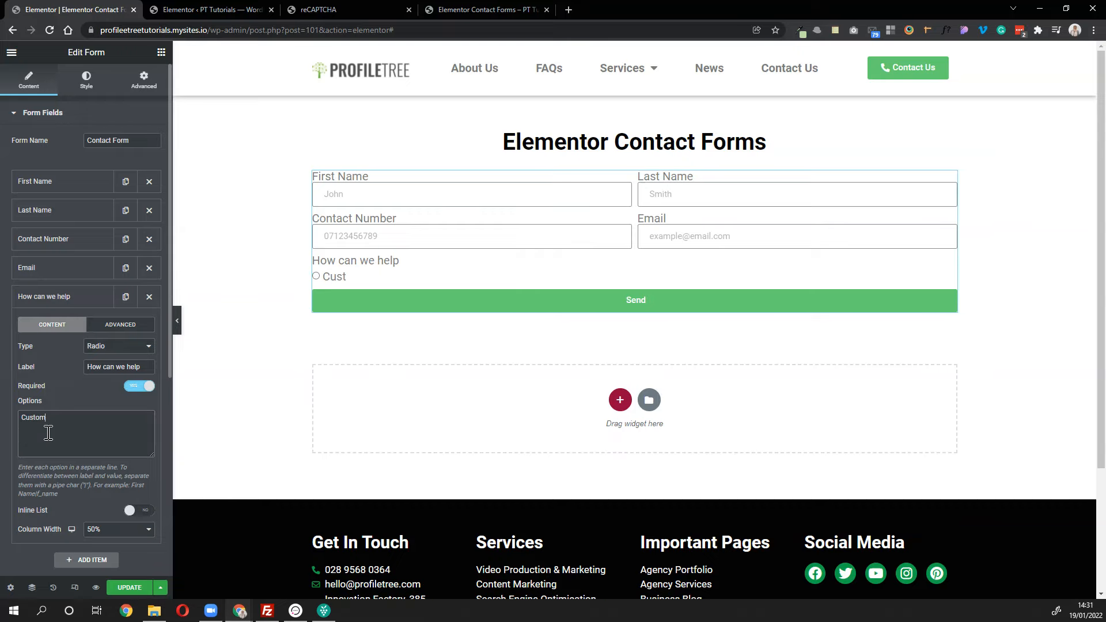
type("er Service")
key("Return")
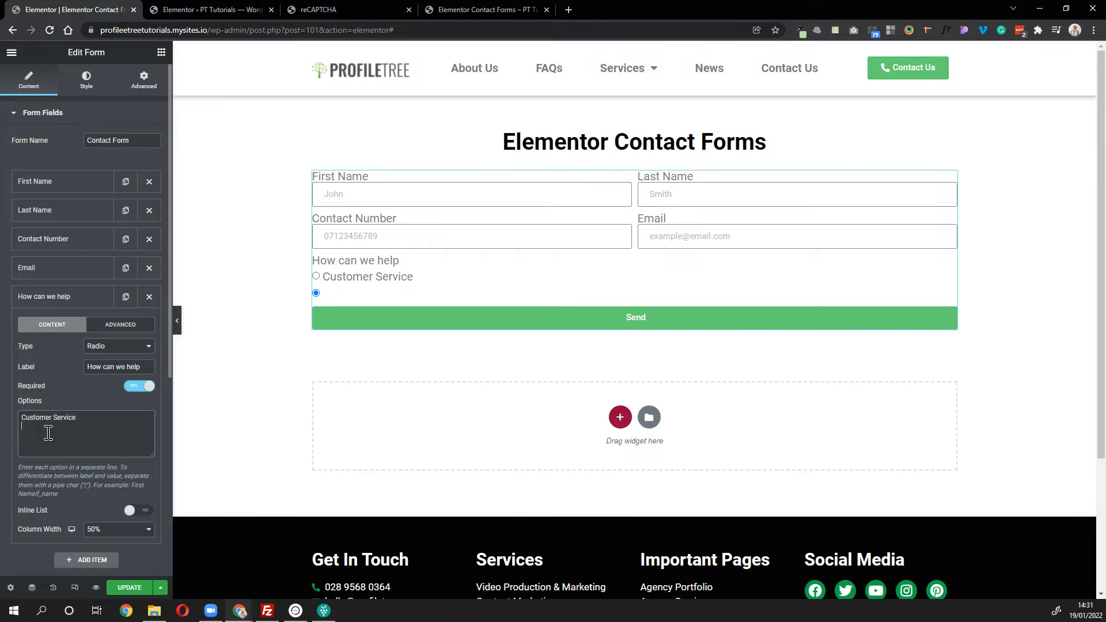
type("Enquire about a product")
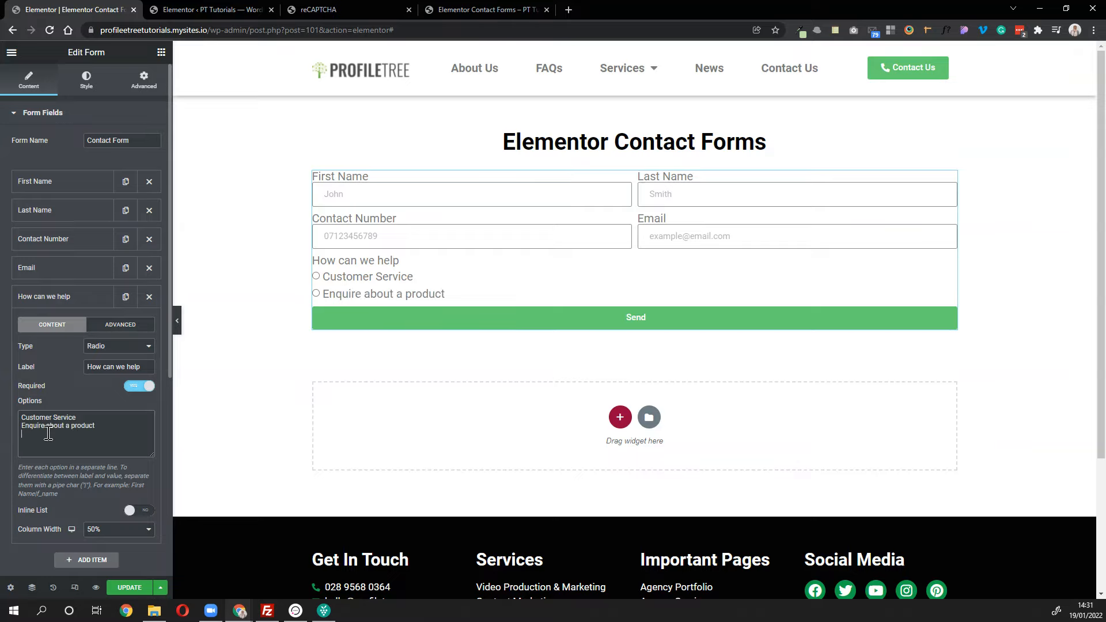
key("Return")
type("Enquire")
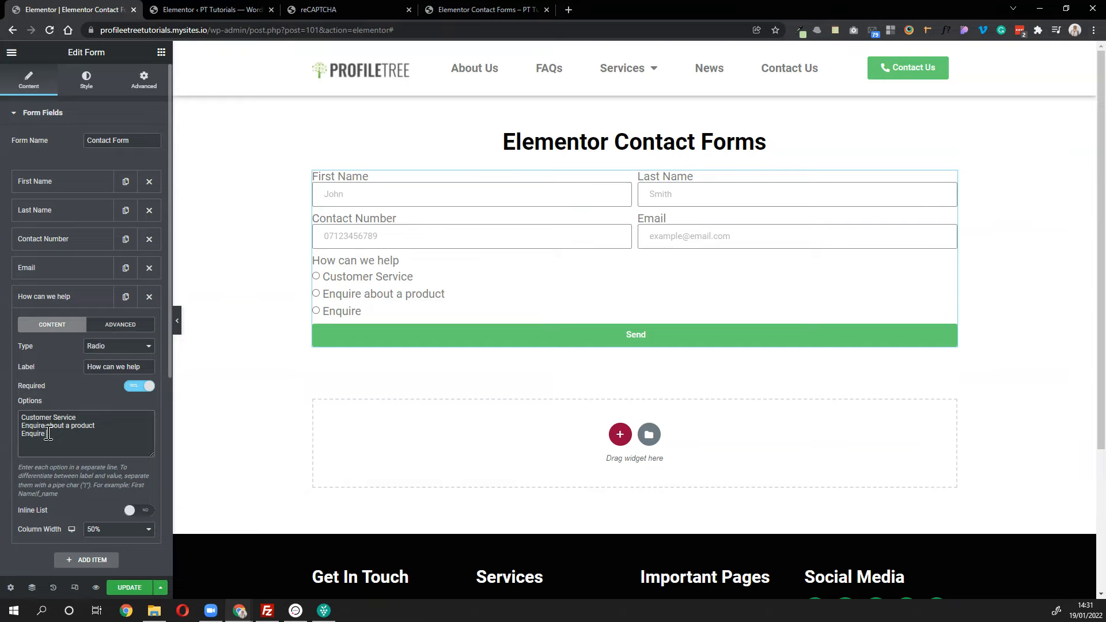
type(" about a service")
key("Return")
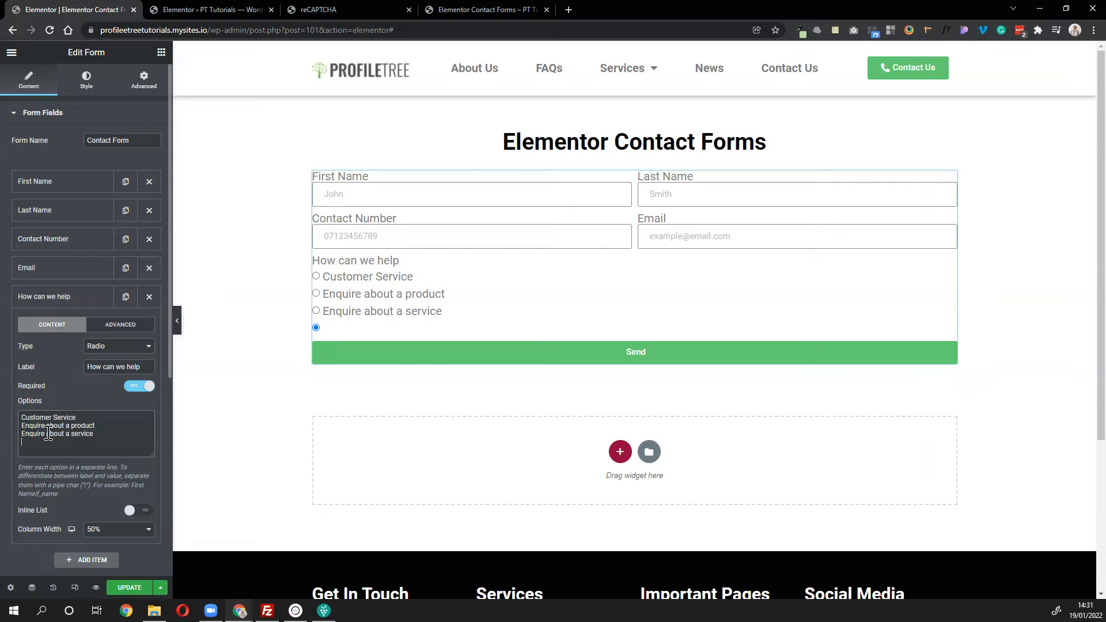
type("Other")
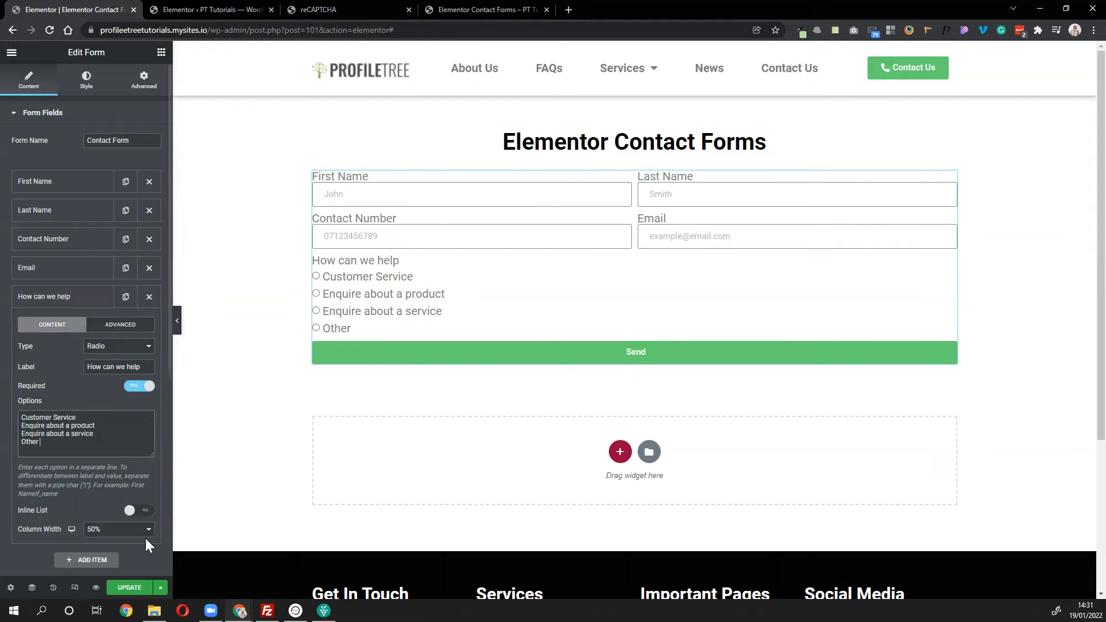
- Display the How can we help options as an inline list and set the field's column width to 100%
left_click(136, 512)
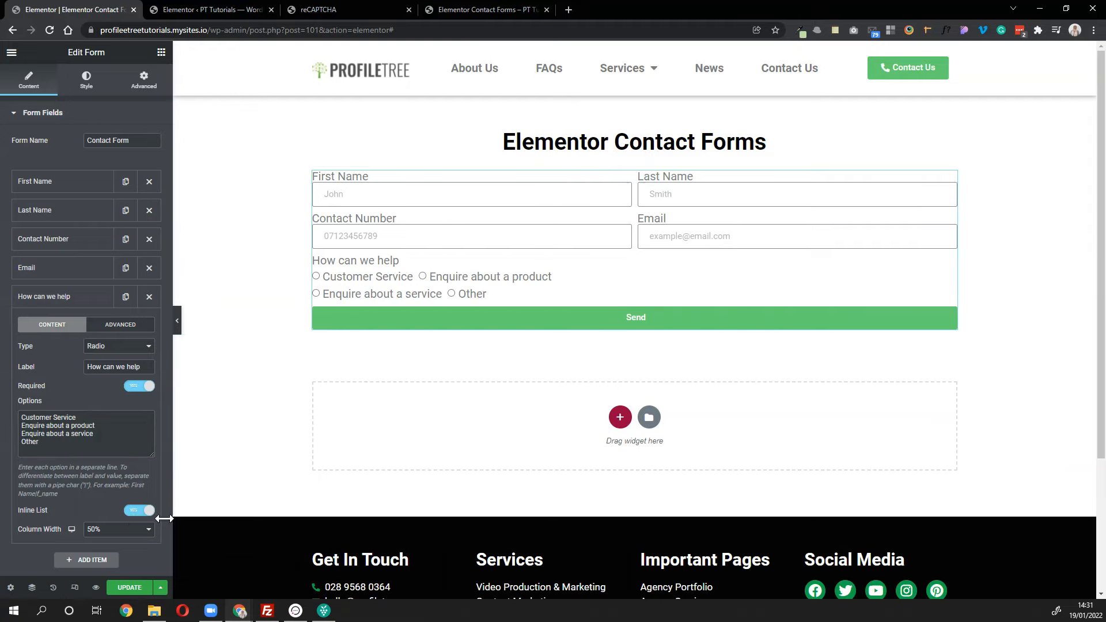
left_click(131, 536)
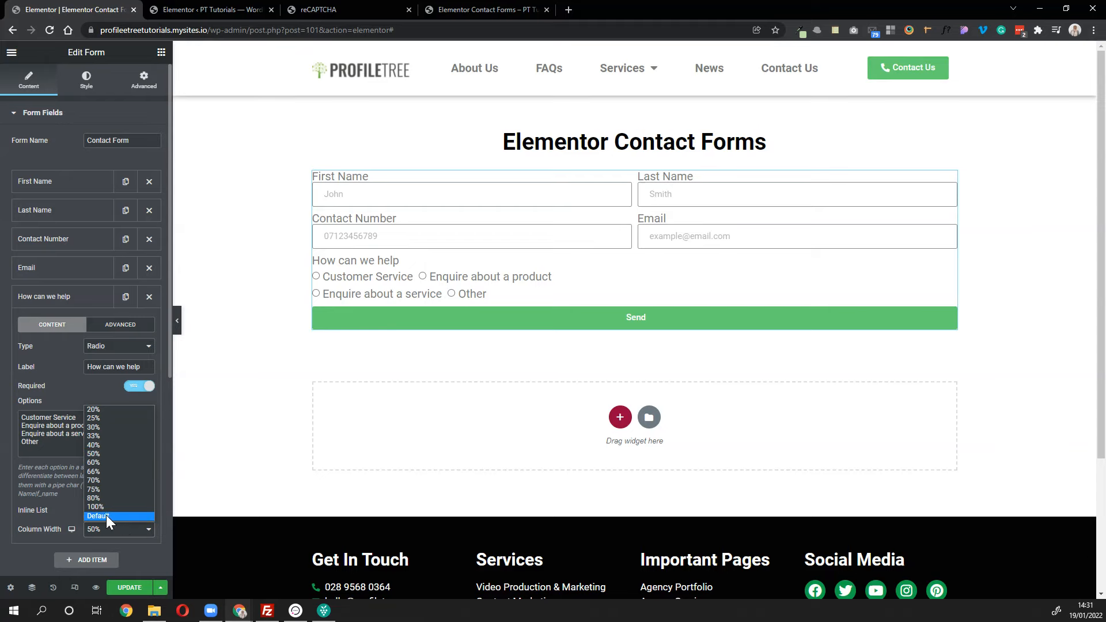
left_click(107, 512)
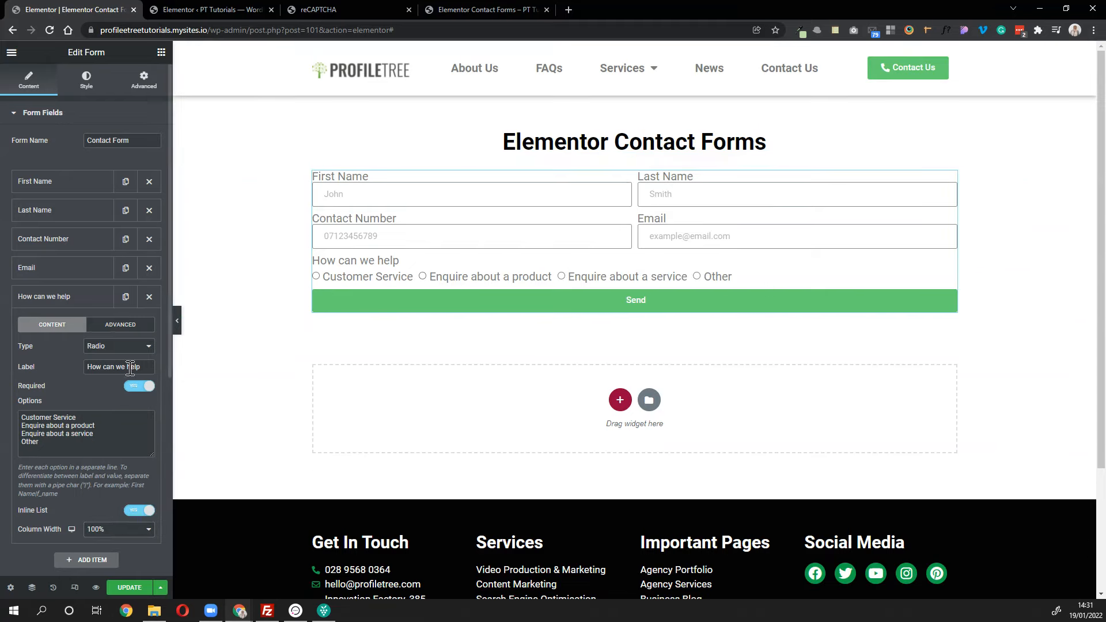
- Change the How can we help field to the Select type and choose Enquire about a service in the form preview
left_click(119, 346)
left_click(96, 412)
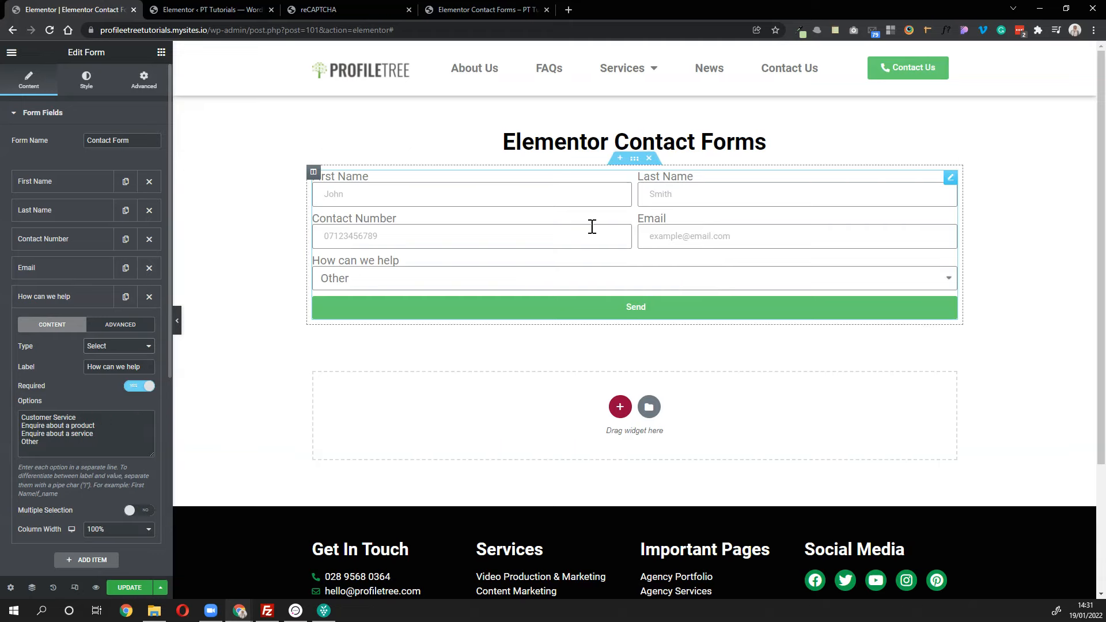
left_click(718, 325)
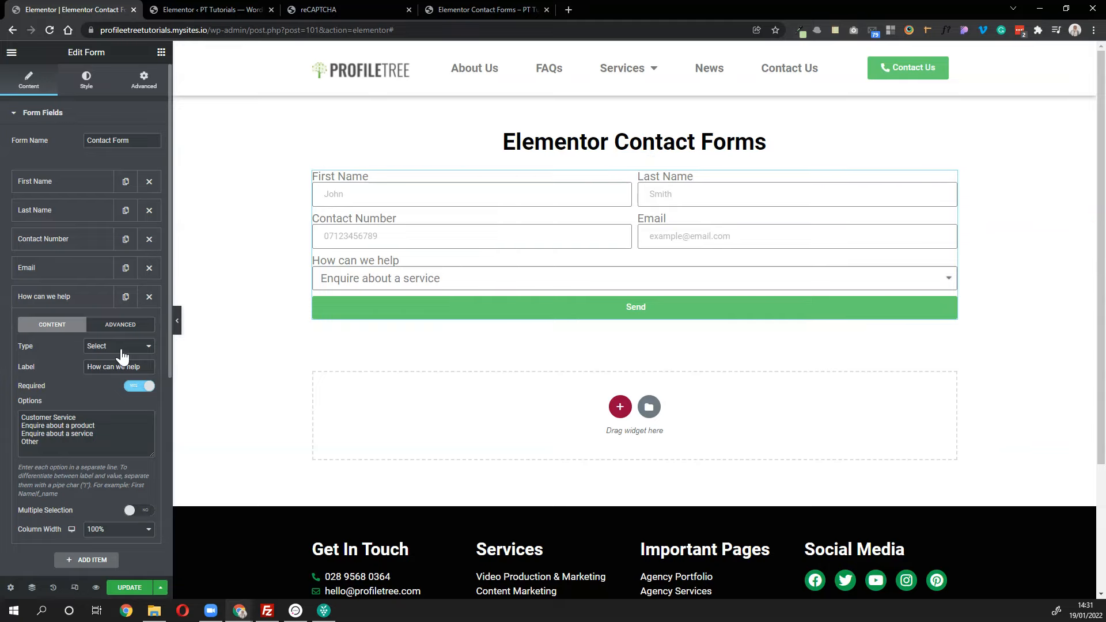
- Try the Checkbox type on the How can we help field, test ticking and unticking two enquiry options, and return the type to Select
left_click(122, 349)
left_click(124, 420)
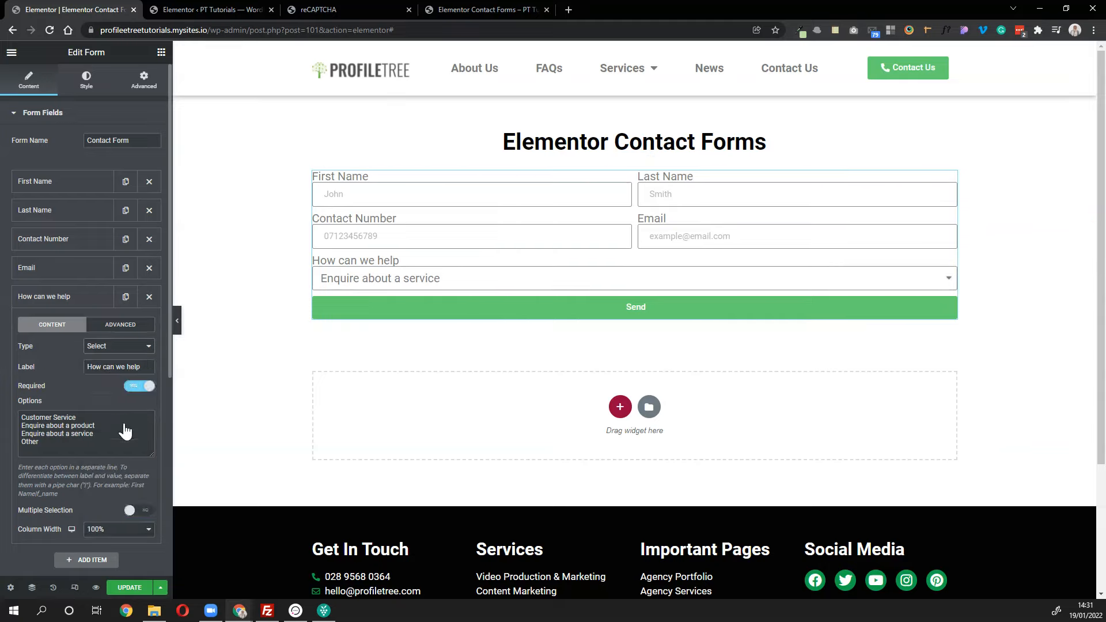
left_click(422, 276)
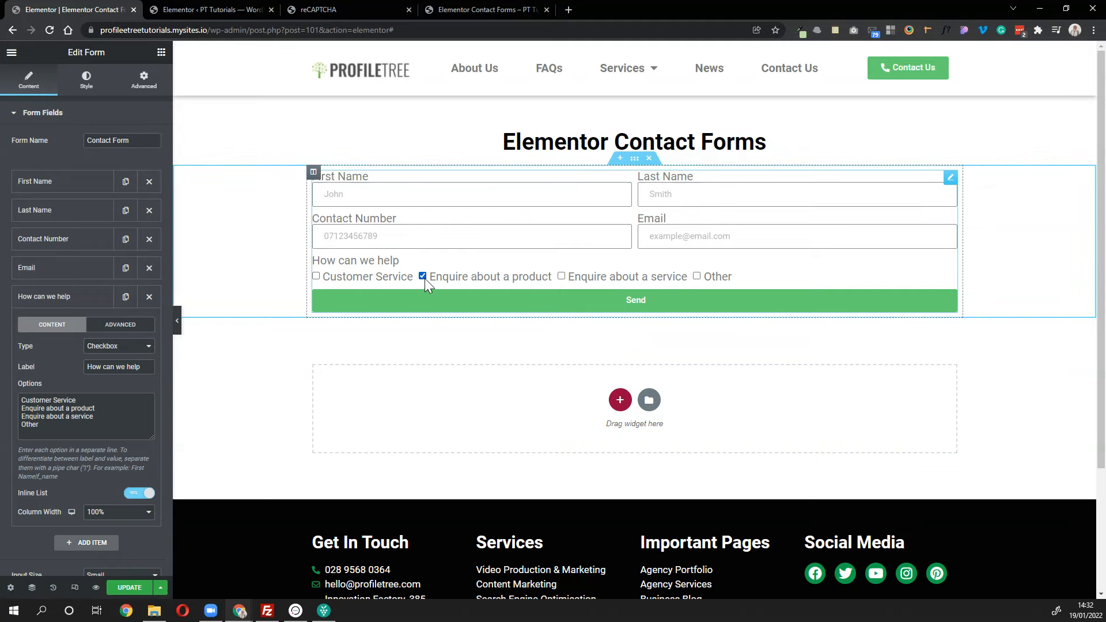
left_click(559, 276)
left_click(422, 277)
left_click(562, 277)
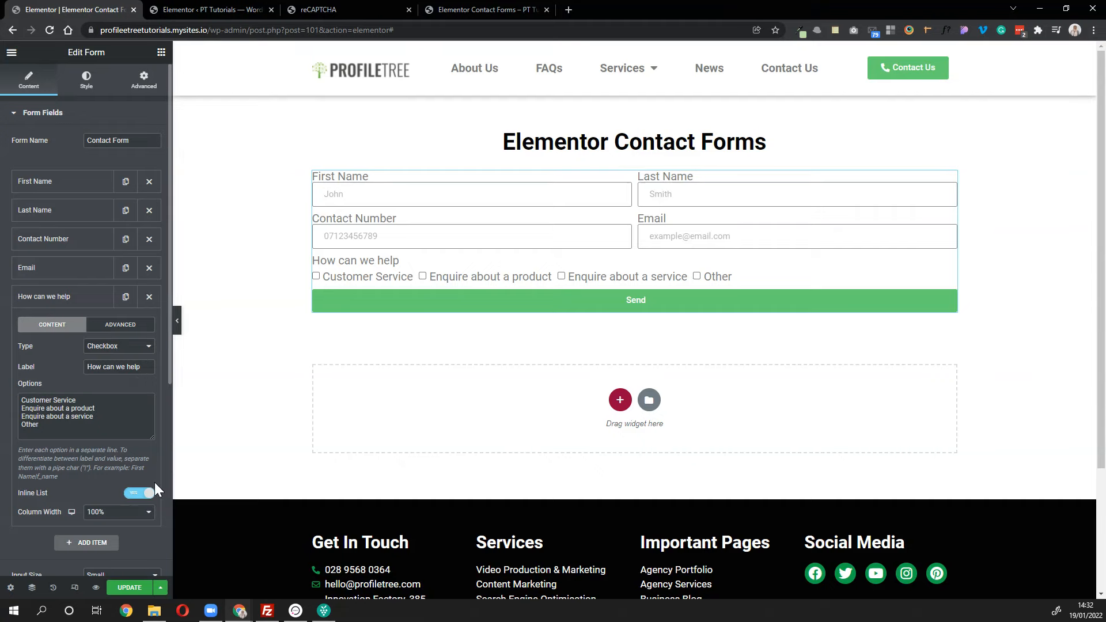
left_click(122, 346)
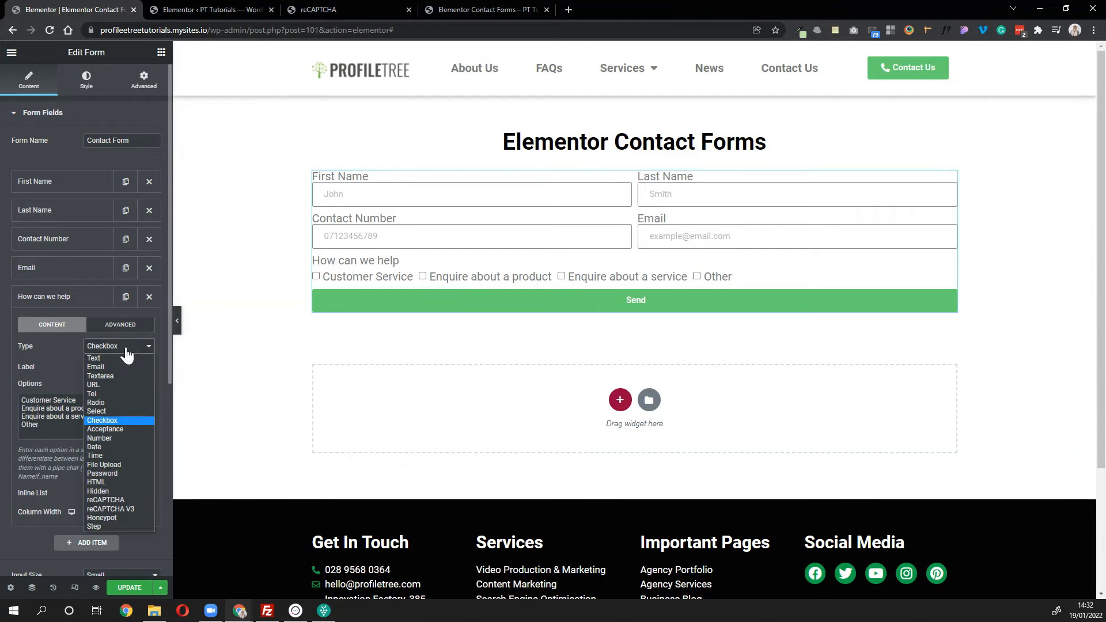
left_click(114, 411)
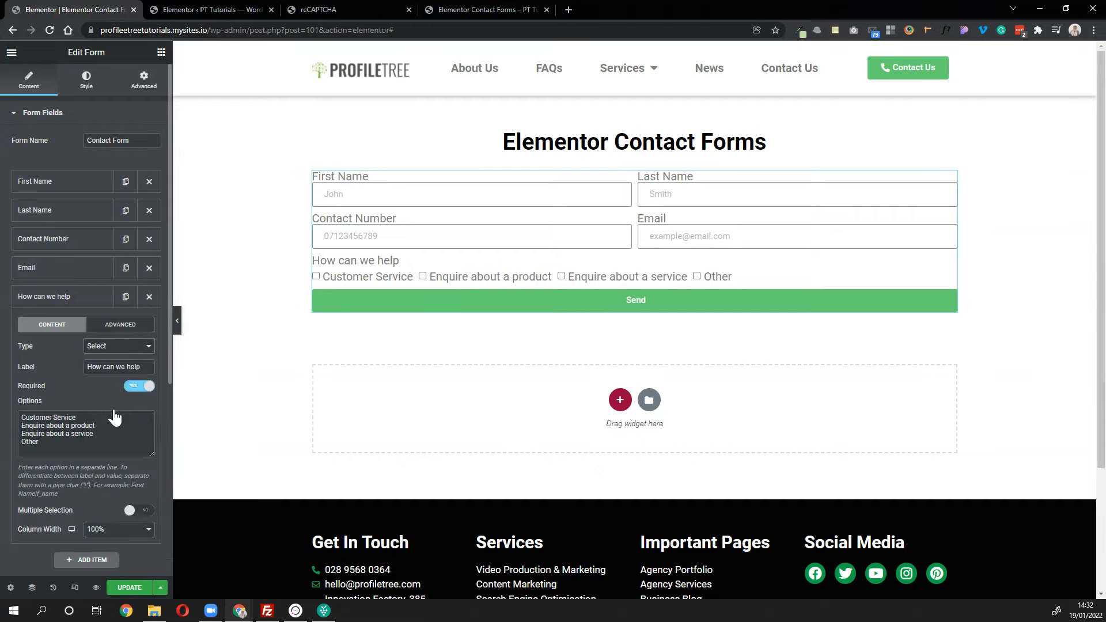
- Duplicate the How can we help field and change the copy's type to Textarea
left_click(86, 296)
left_click(126, 296)
left_click(72, 329)
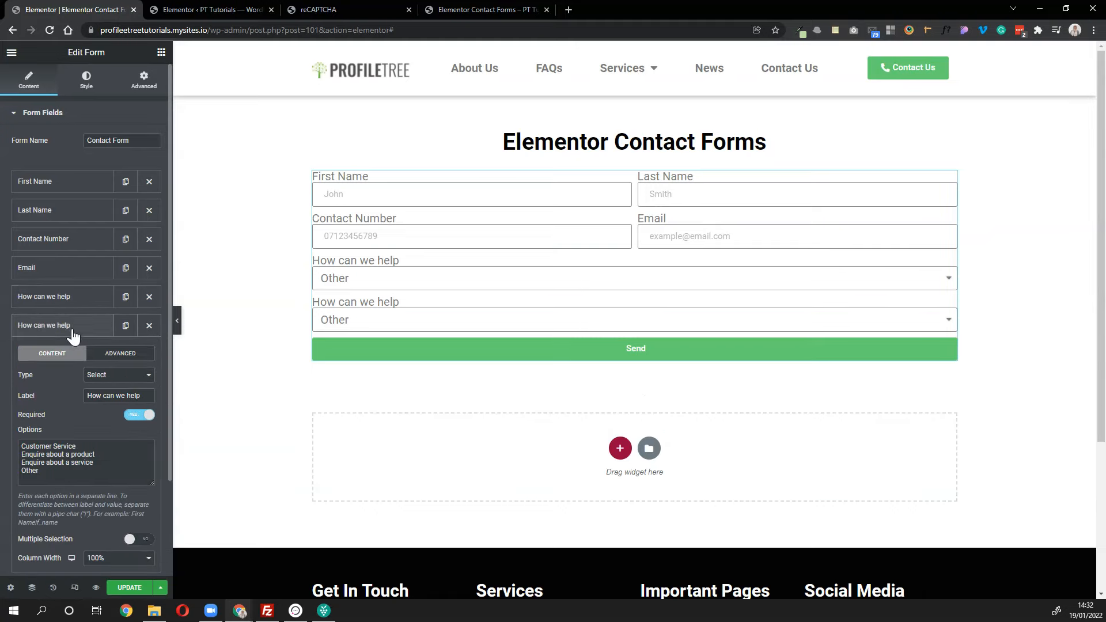
left_click(114, 376)
left_click(113, 404)
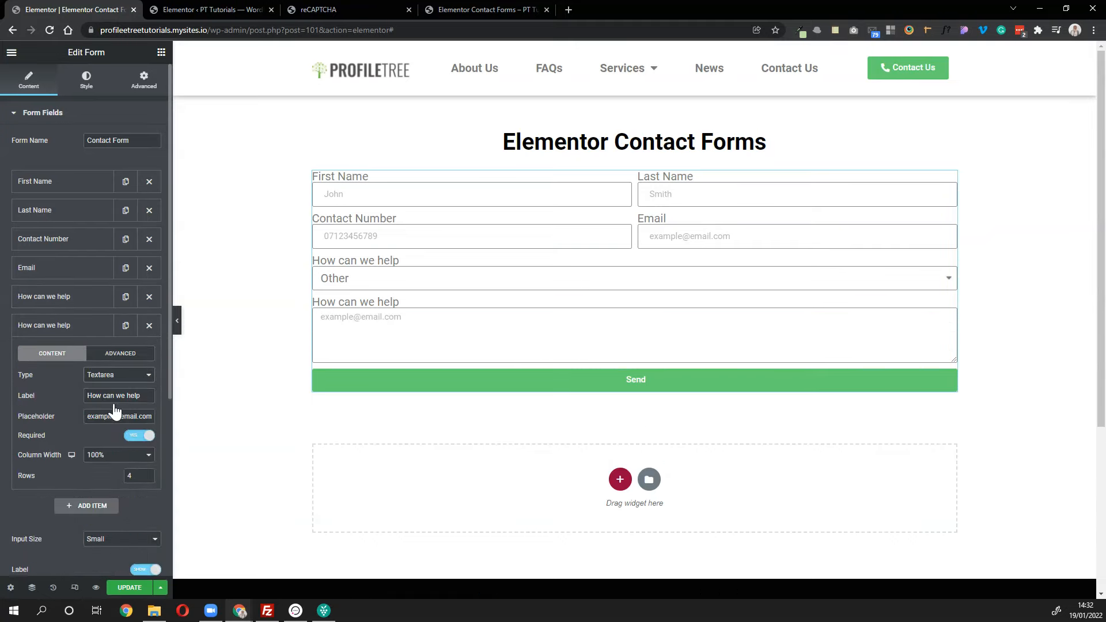
- Relabel the new Textarea field as Additional Information, correcting the spelling of the first word
left_click_drag(153, 396, 78, 400)
type("Additon")
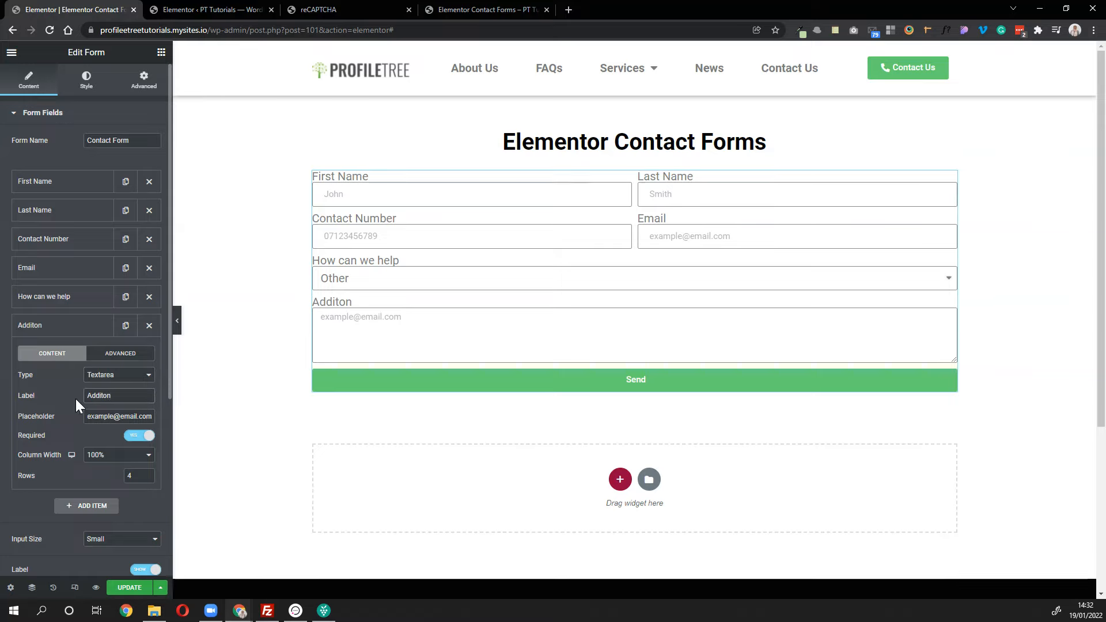
type("al Information")
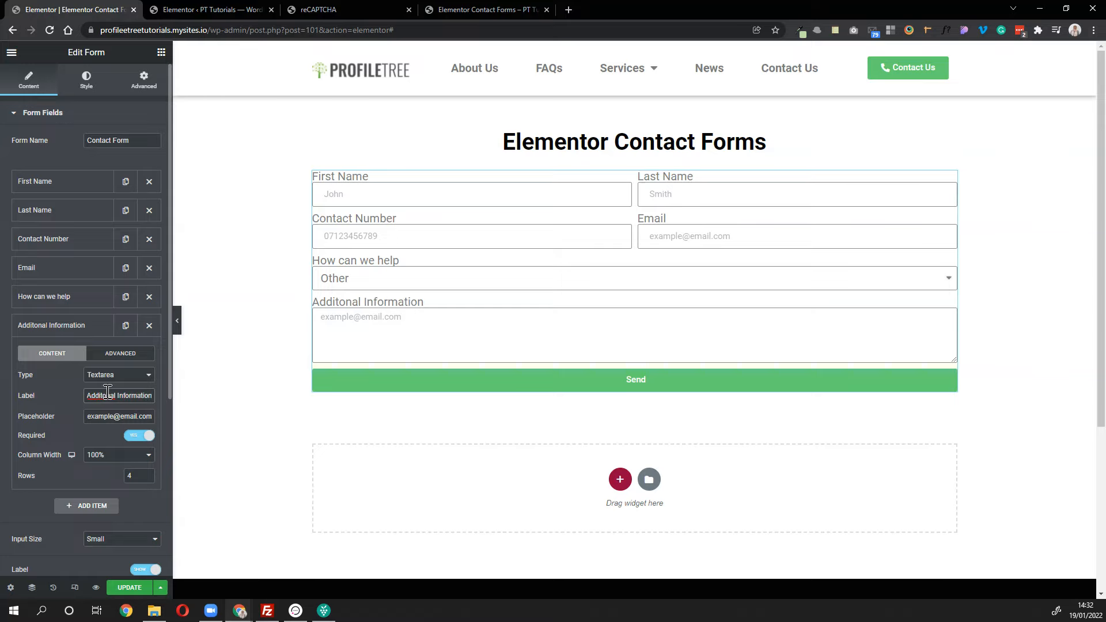
right_click(106, 392)
left_click(121, 399)
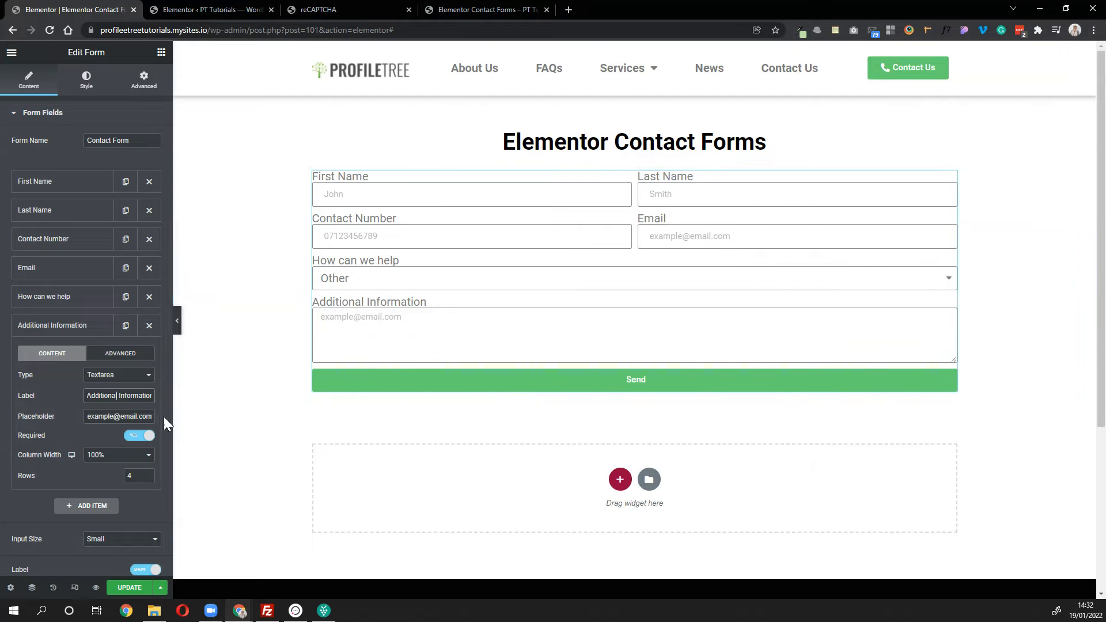
- Clear the placeholder of the Additional Information field and make the field optional
triple_click(138, 416)
key("BackSpace")
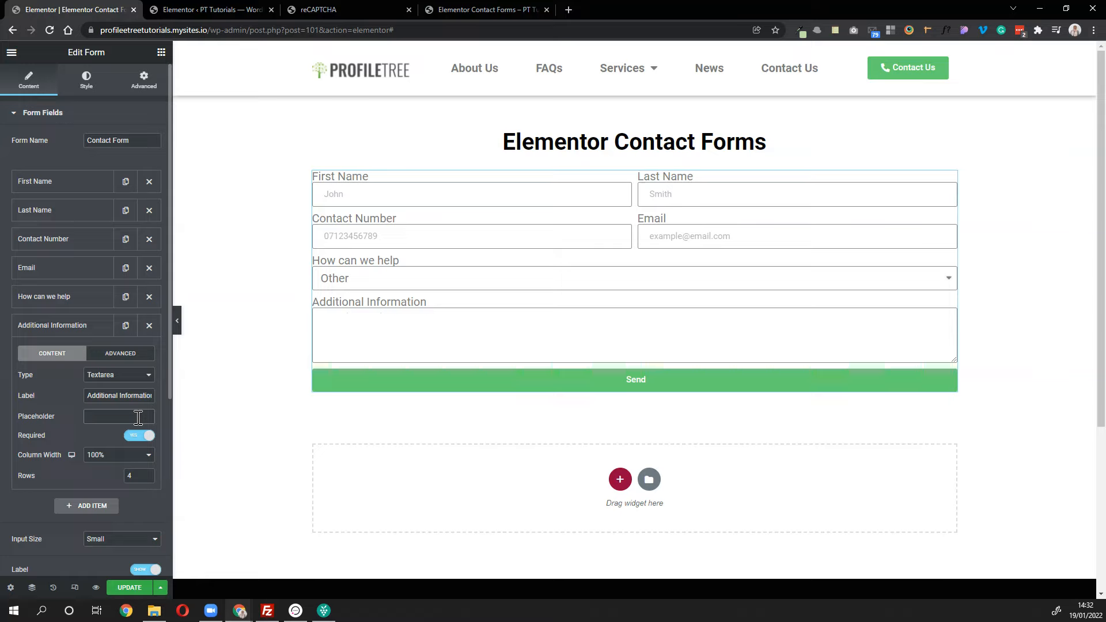
left_click(136, 438)
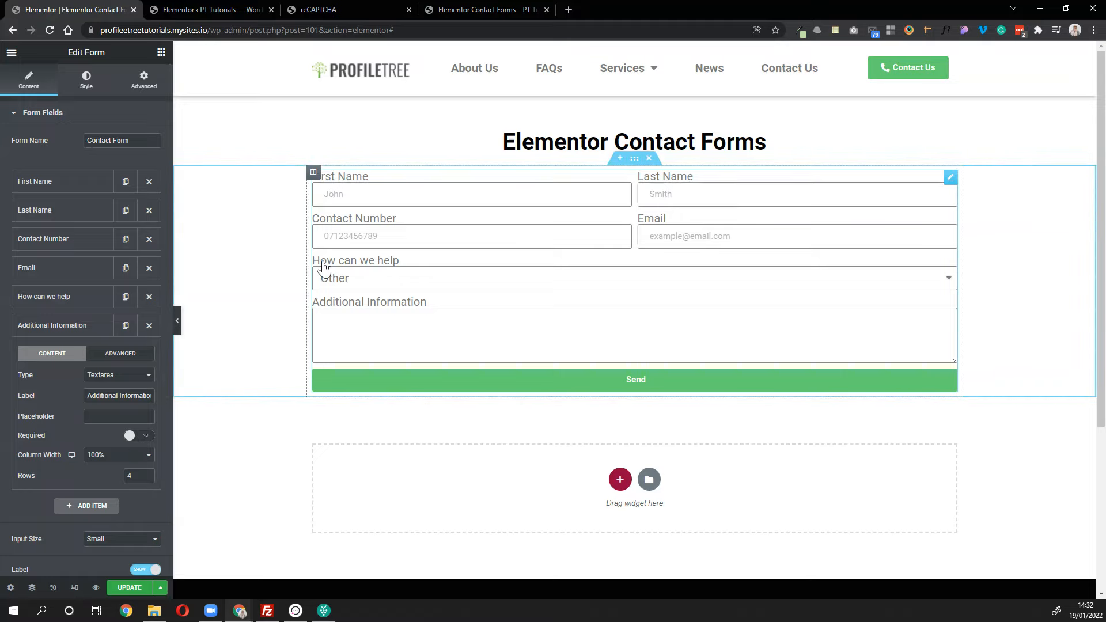
- Add a new field of type Step after Additional Information and duplicate it
left_click(87, 326)
left_click(93, 350)
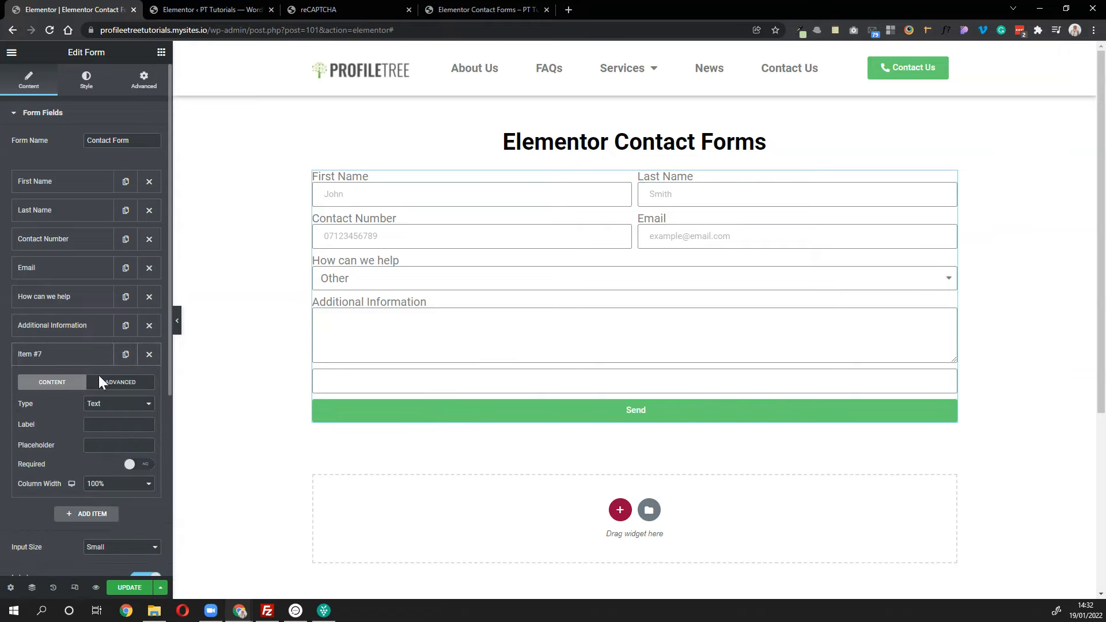
left_click(112, 405)
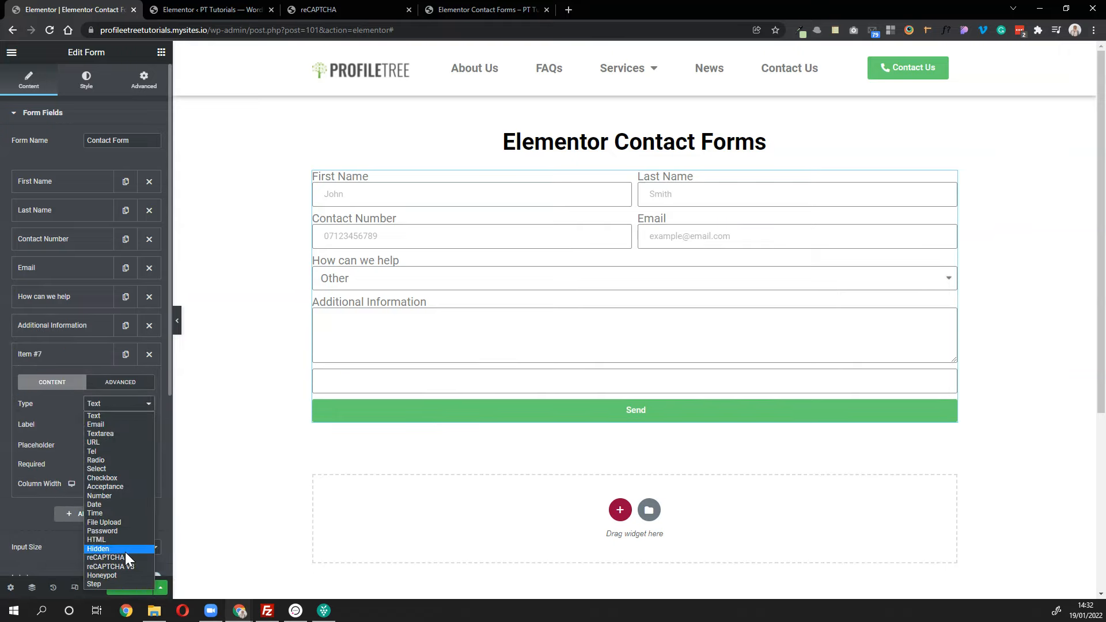
left_click(103, 583)
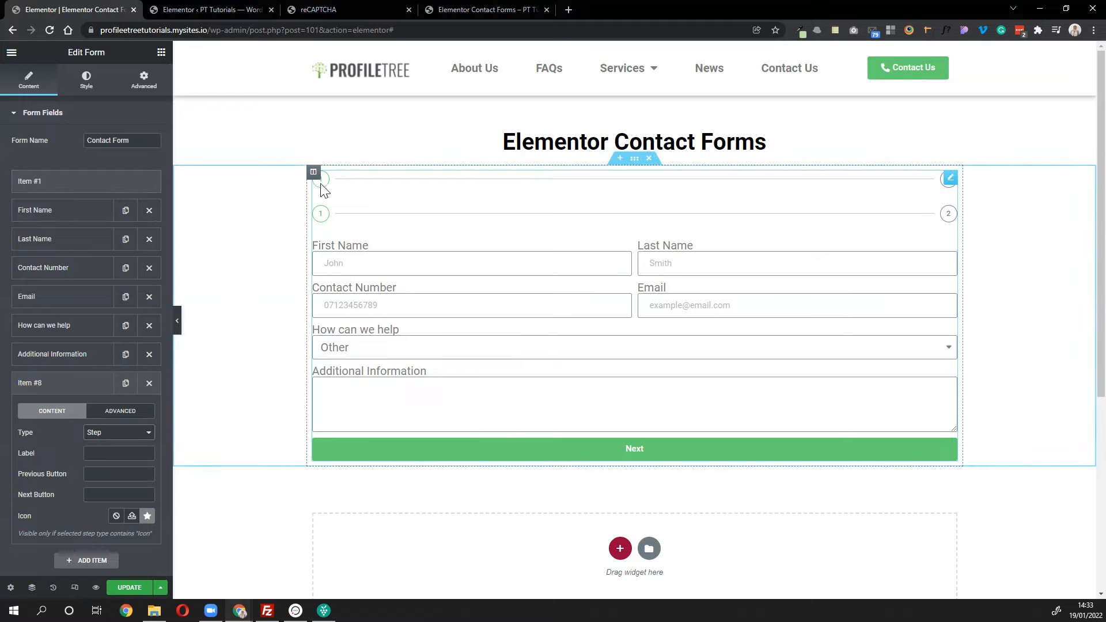
left_click(63, 393)
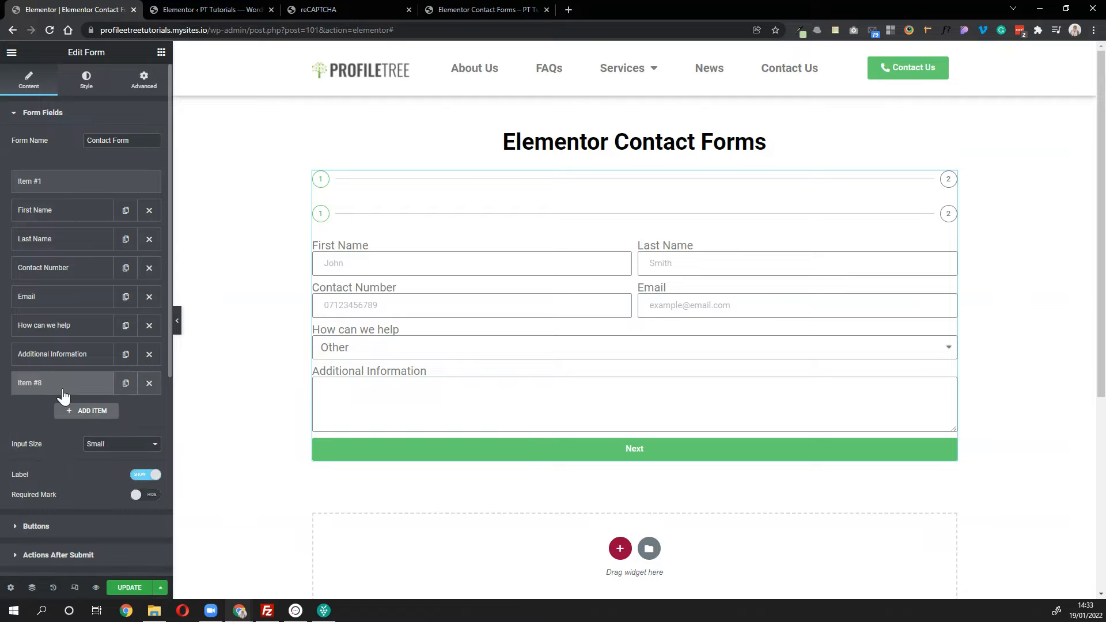
left_click(125, 383)
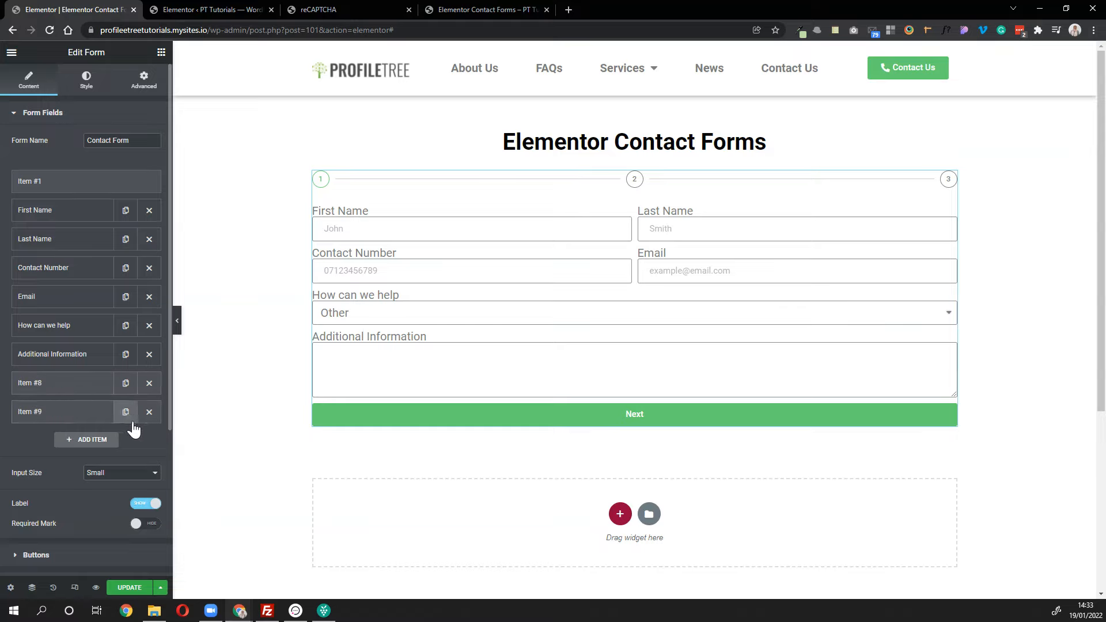
- Delete the duplicated Step field at the end of the form and label the first step Contact Information
left_click(149, 412)
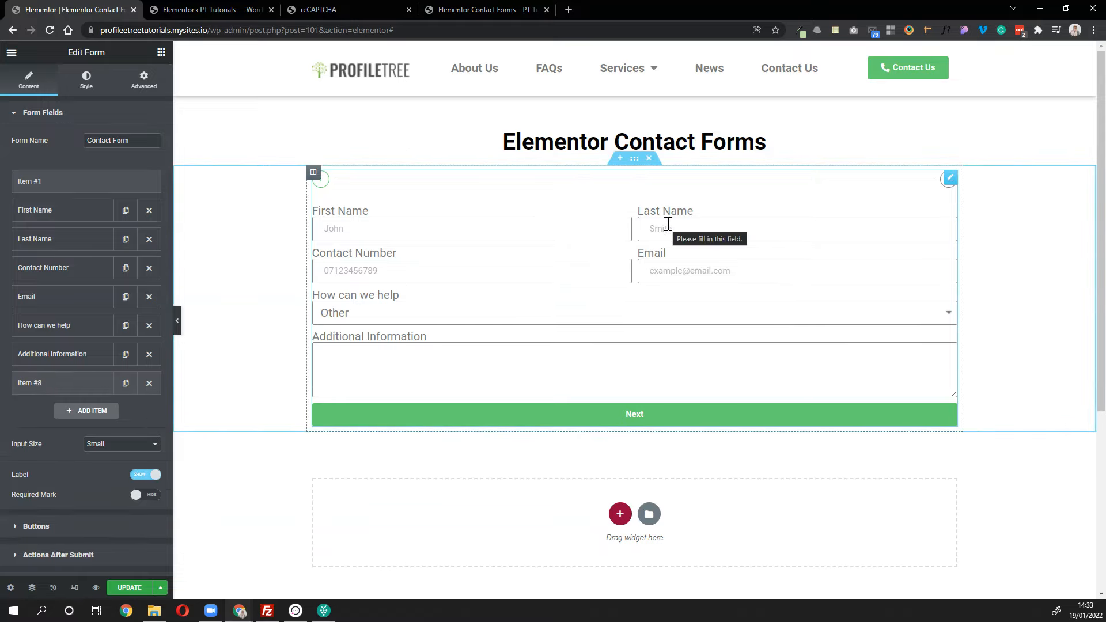
left_click(59, 188)
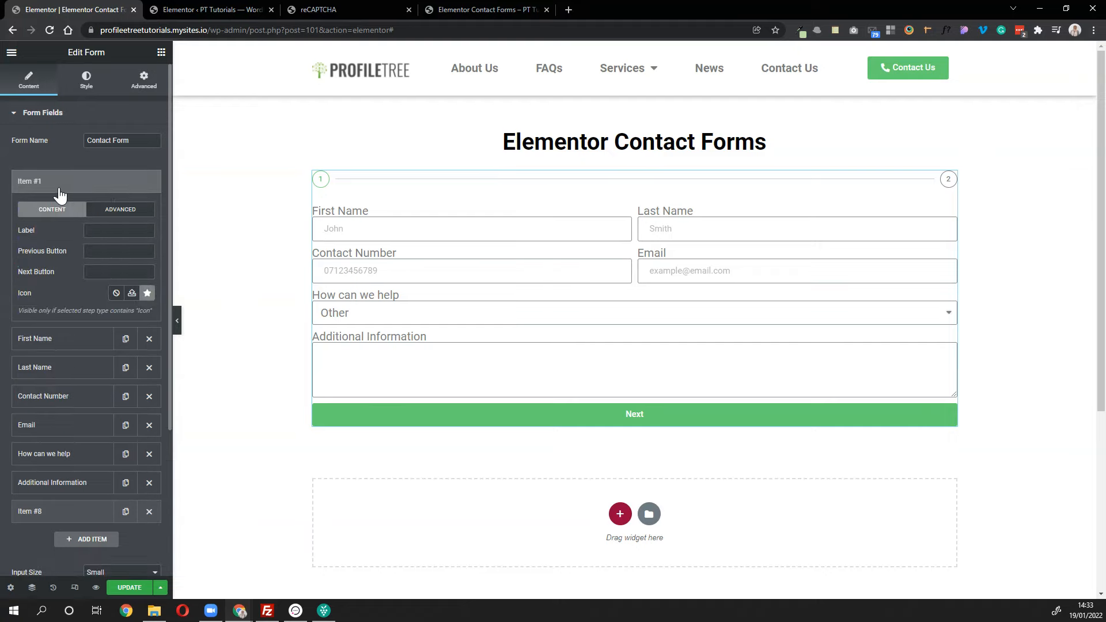
left_click(103, 229)
type("Cona")
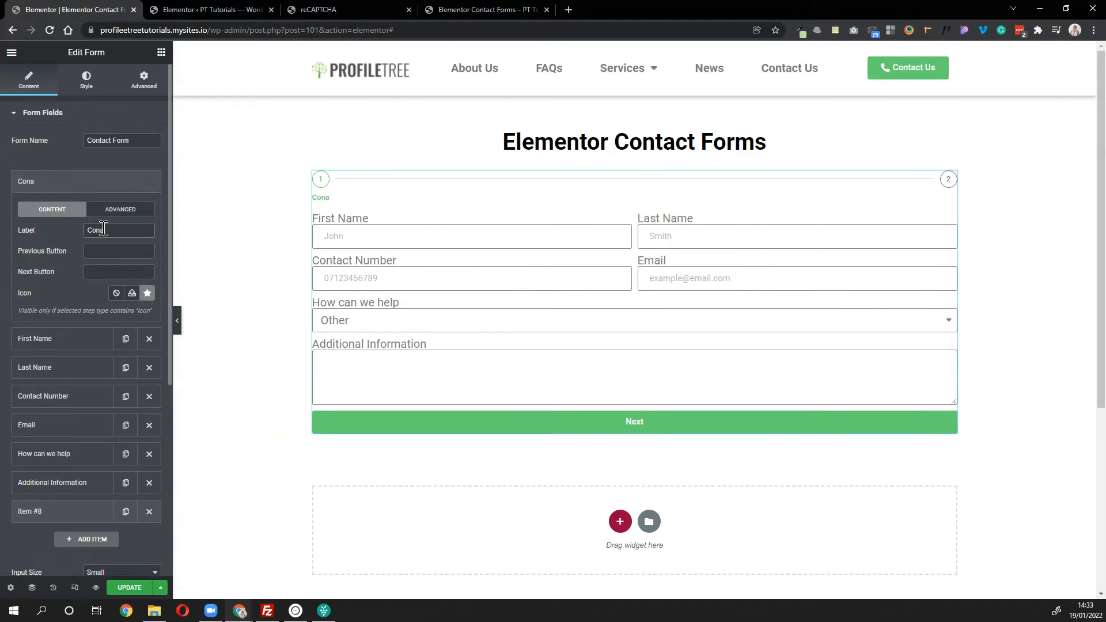
key("BackSpace")
type("tact Info")
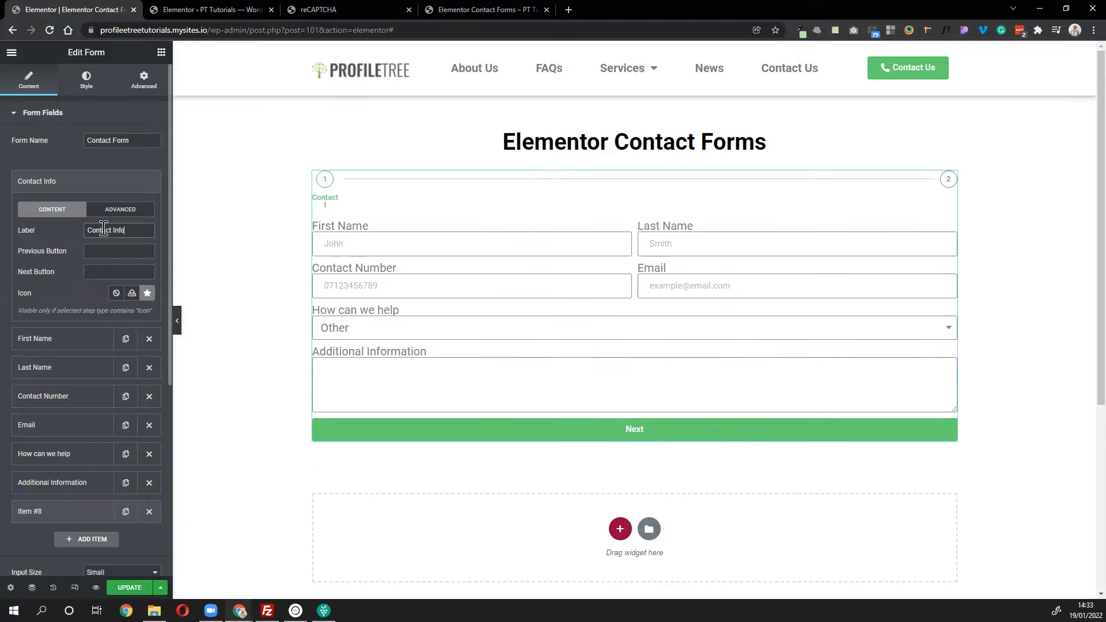
type("rmation")
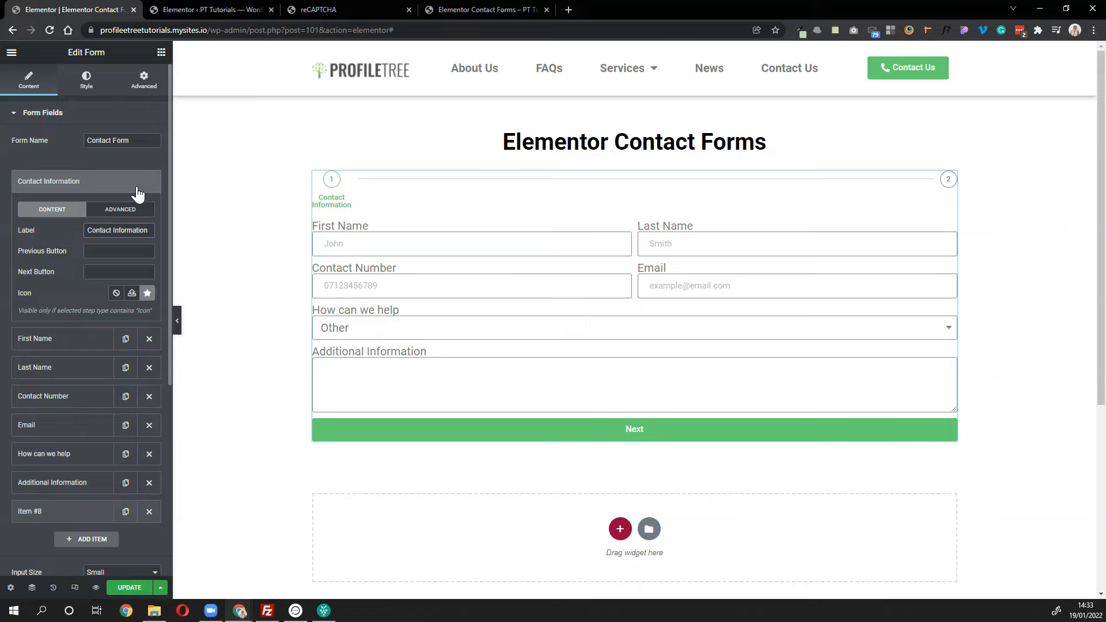
left_click(75, 184)
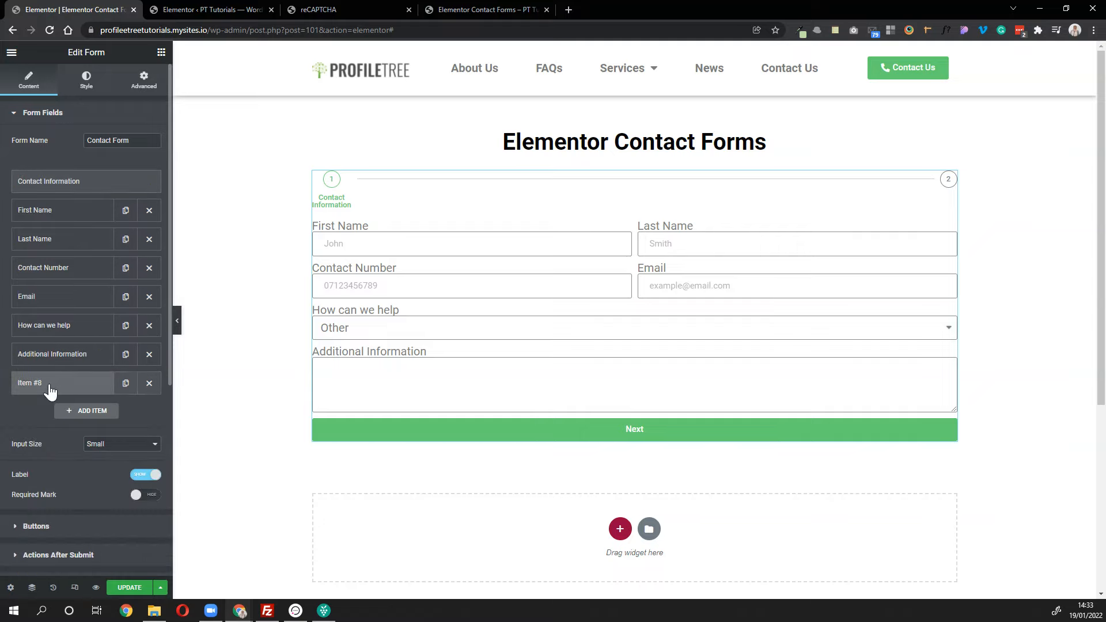
- Move the unlabelled Step field between Email and How can we help, and label it Reason for Enquiry
left_click_drag(48, 390, 50, 328)
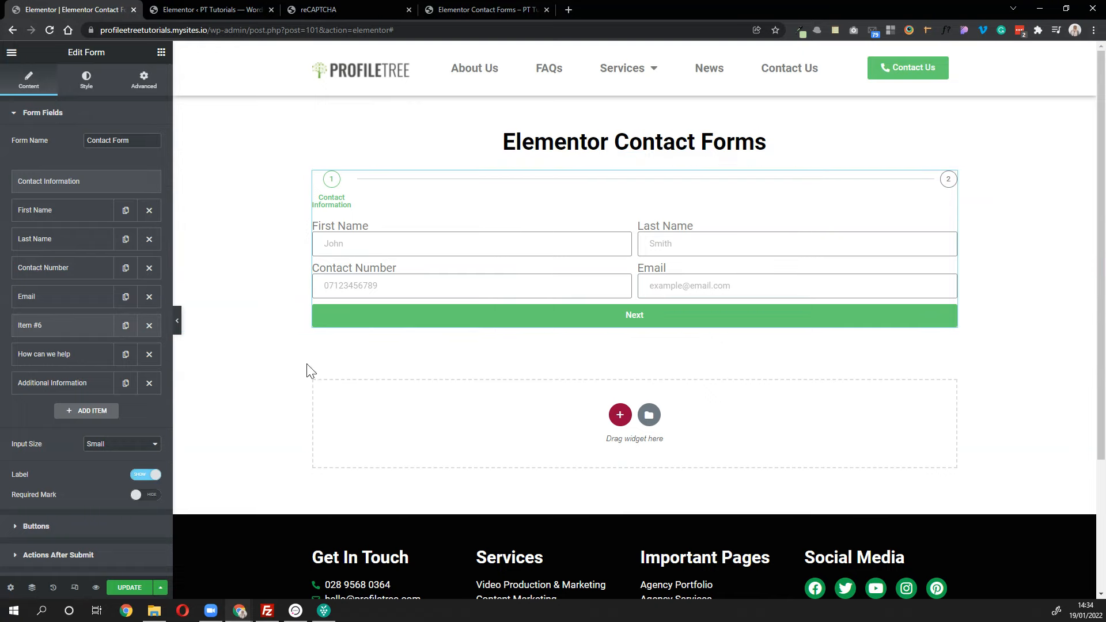
left_click(75, 326)
left_click(116, 395)
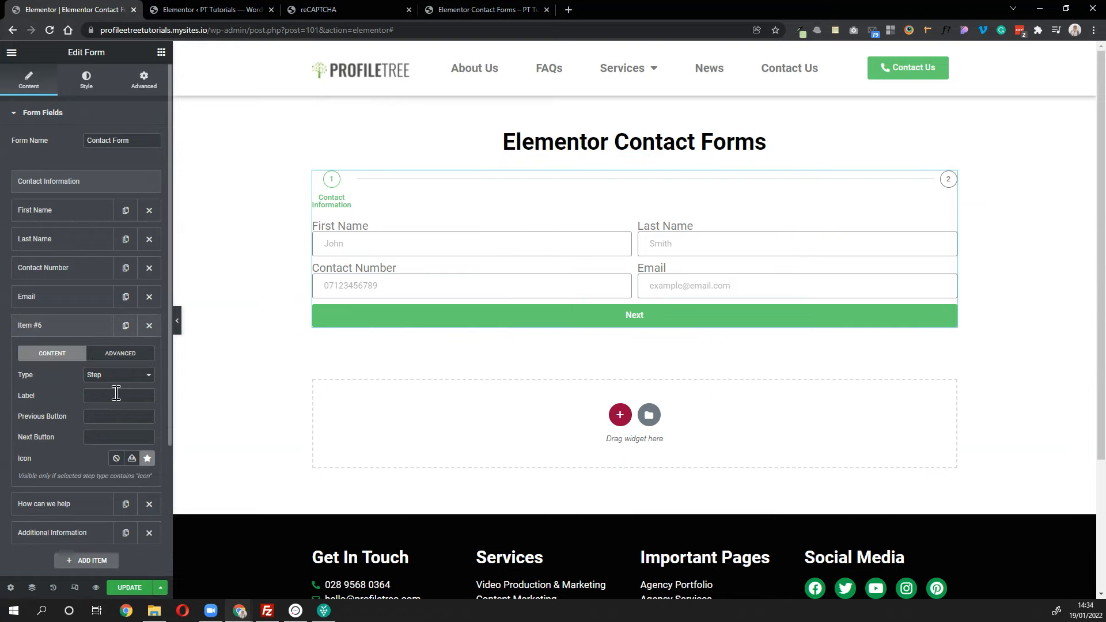
type("Reason")
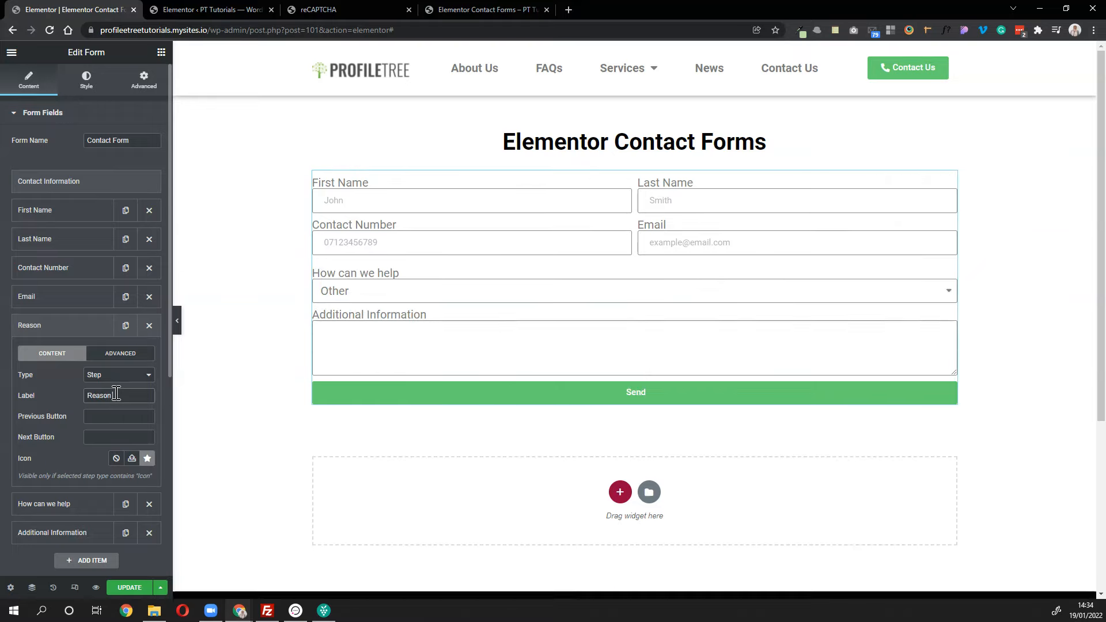
type(" for Qn")
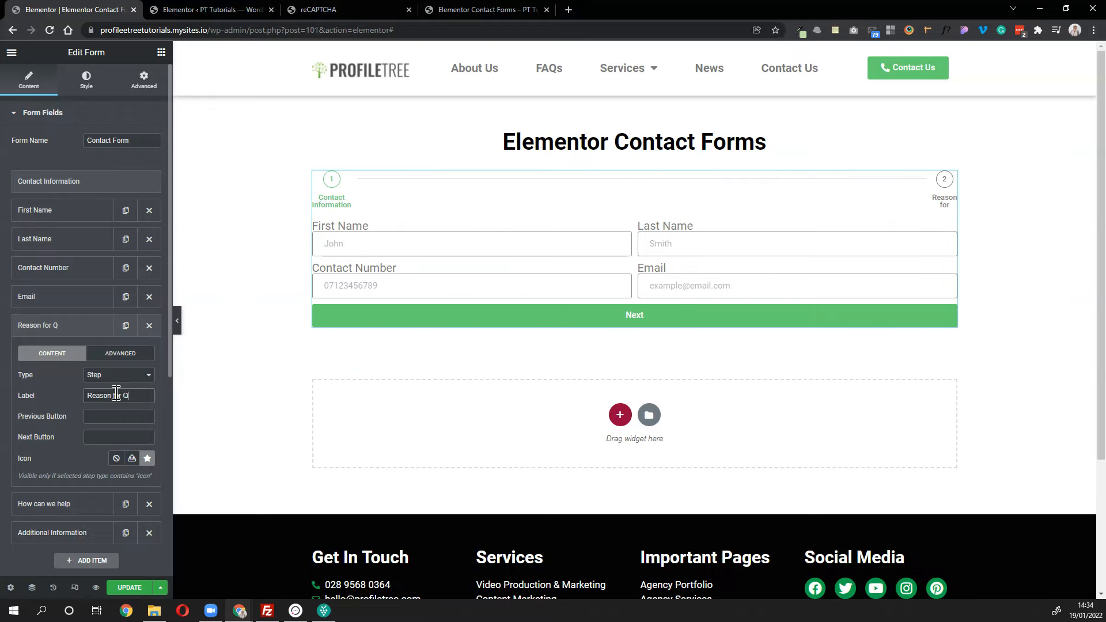
key("BackSpace")
key("BackSpace")
type("Enquiry")
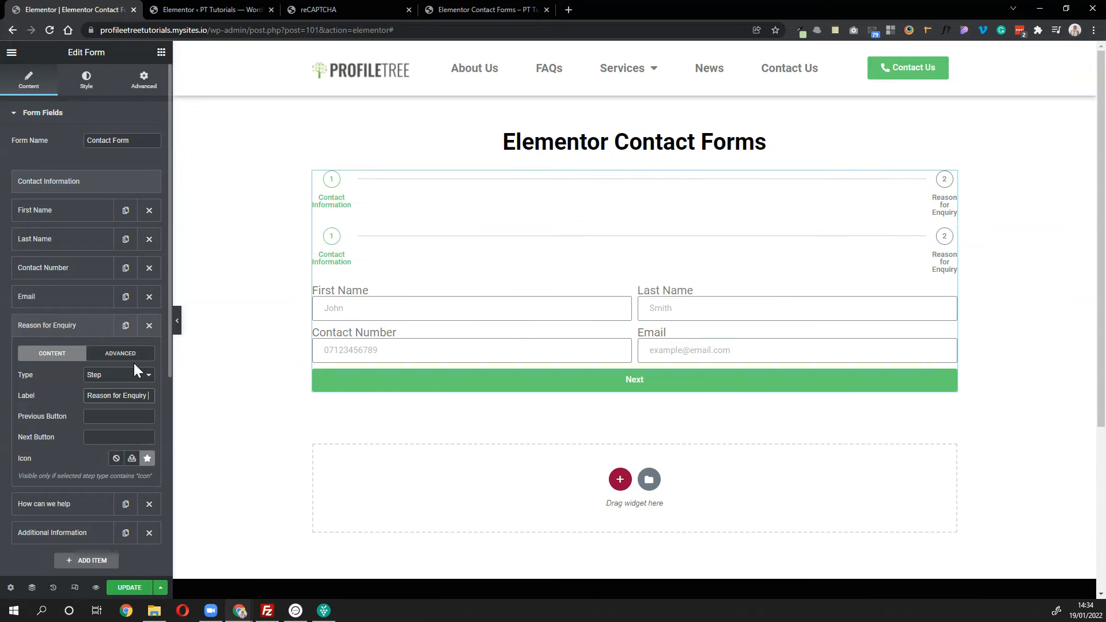
left_click(75, 338)
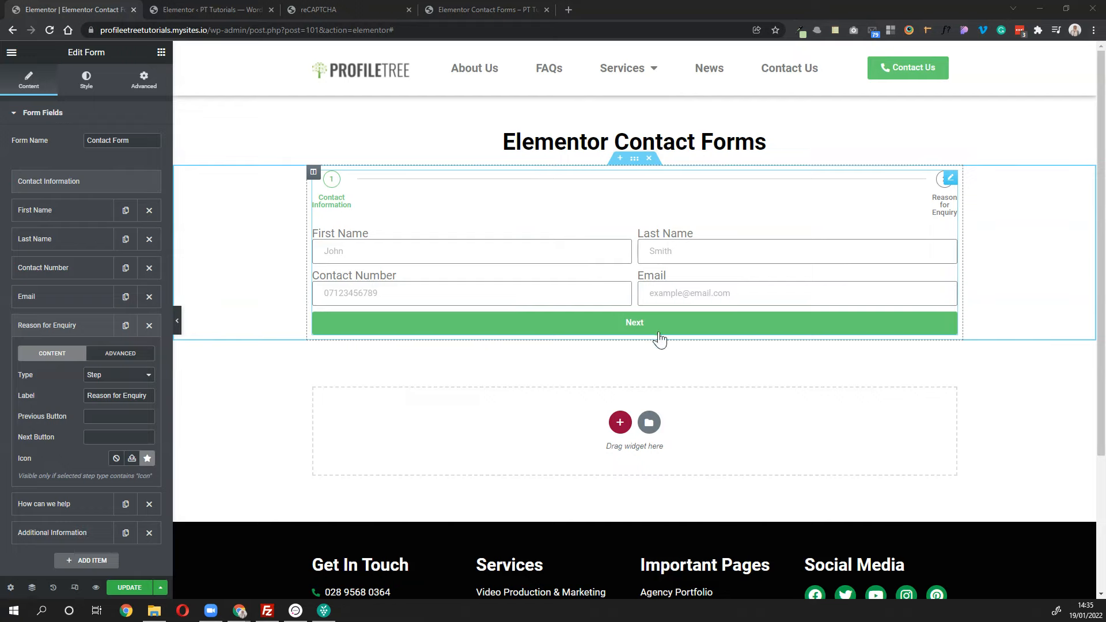
- Autofill the contact details in the form preview and try to advance to the second step
left_click(467, 240)
left_click(361, 279)
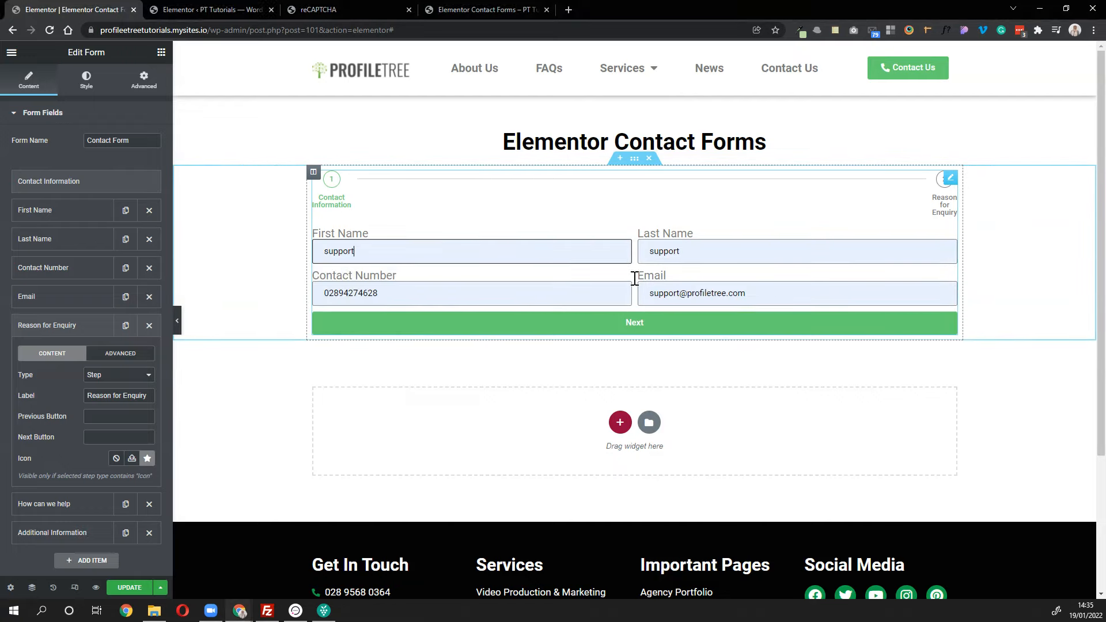
left_click(630, 328)
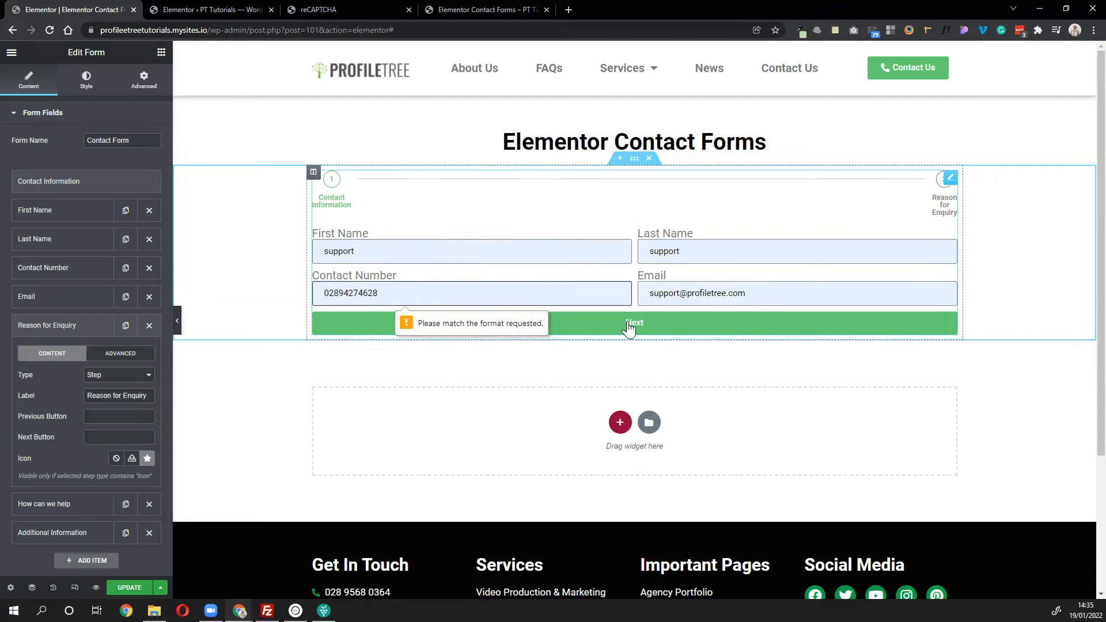
- Change the Contact Number field's type to Text and clear its placeholder
left_click(505, 287)
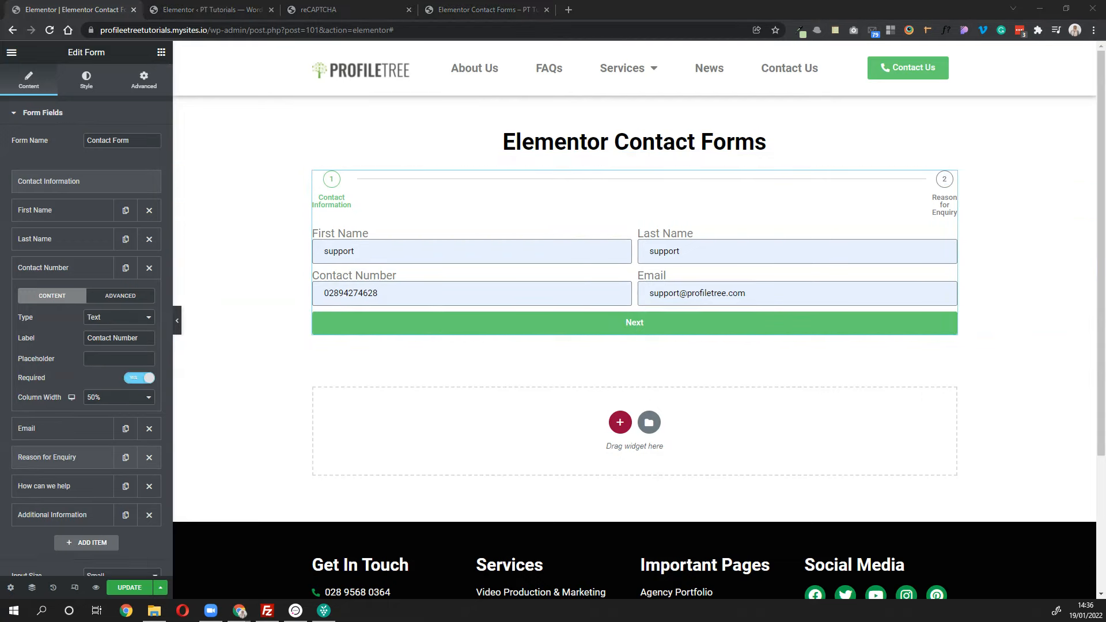
left_click(52, 514)
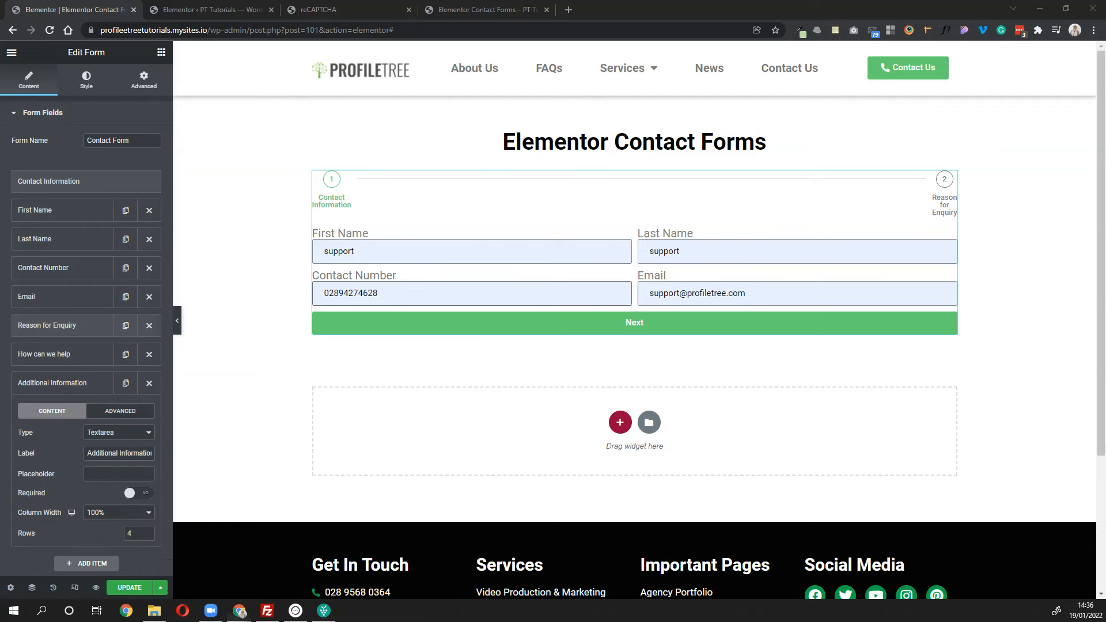
- Test the step navigation in the preview by going forward, back to Contact Information and forward again
left_click(457, 323)
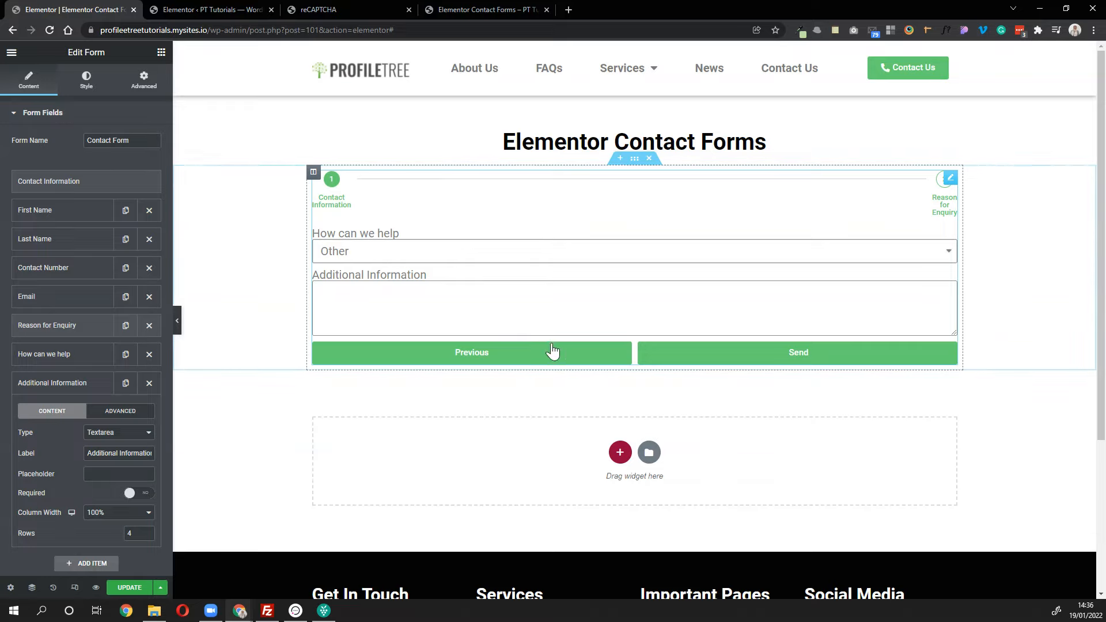
left_click(463, 354)
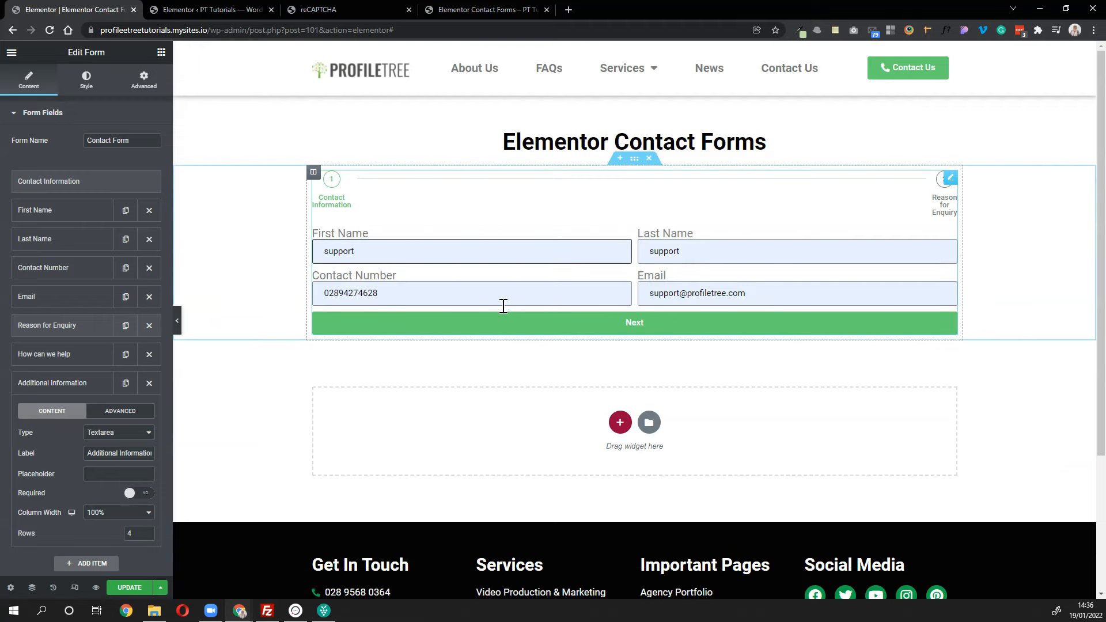
left_click(514, 327)
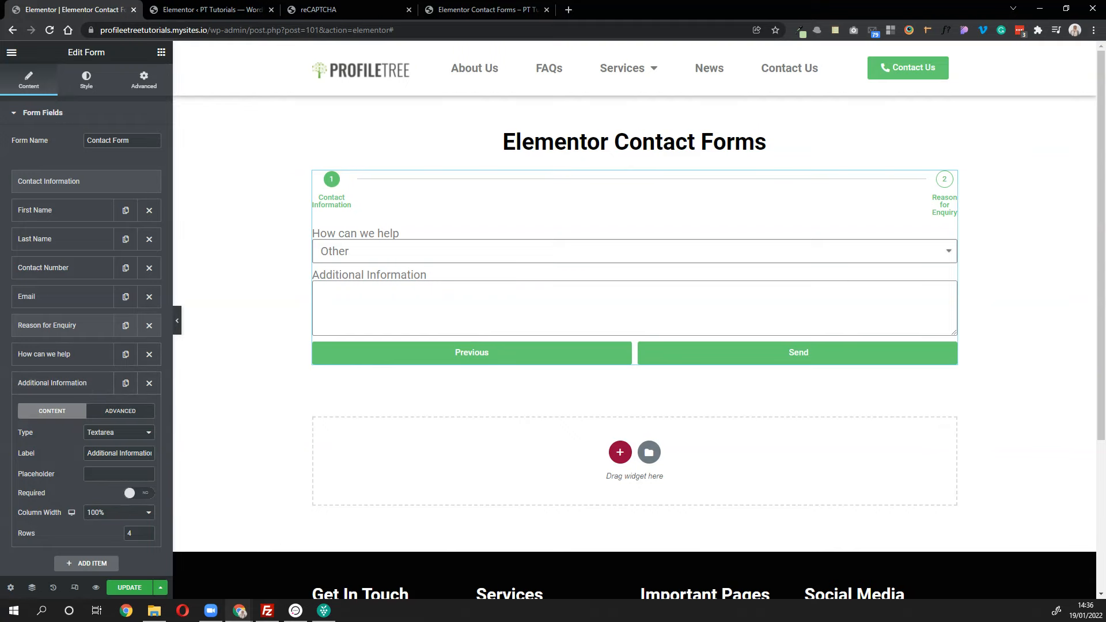
- Try other input sizes for the form fields, including Extra Small, and set the size back to Small
scroll(64, 323, "down", 5)
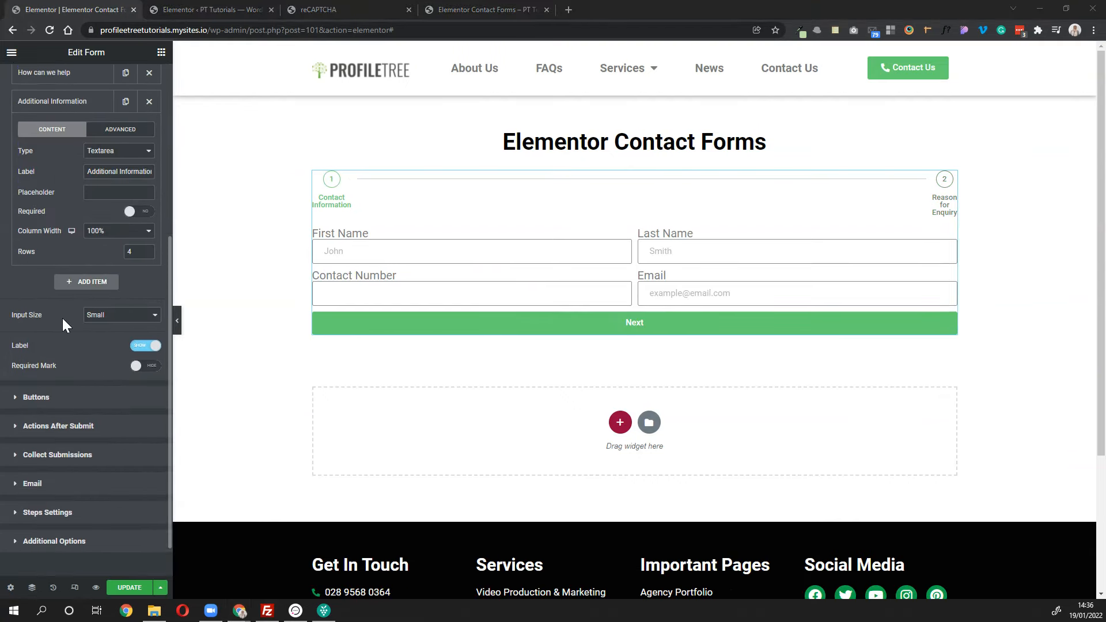
left_click(128, 316)
left_click(123, 345)
left_click(118, 316)
left_click(114, 327)
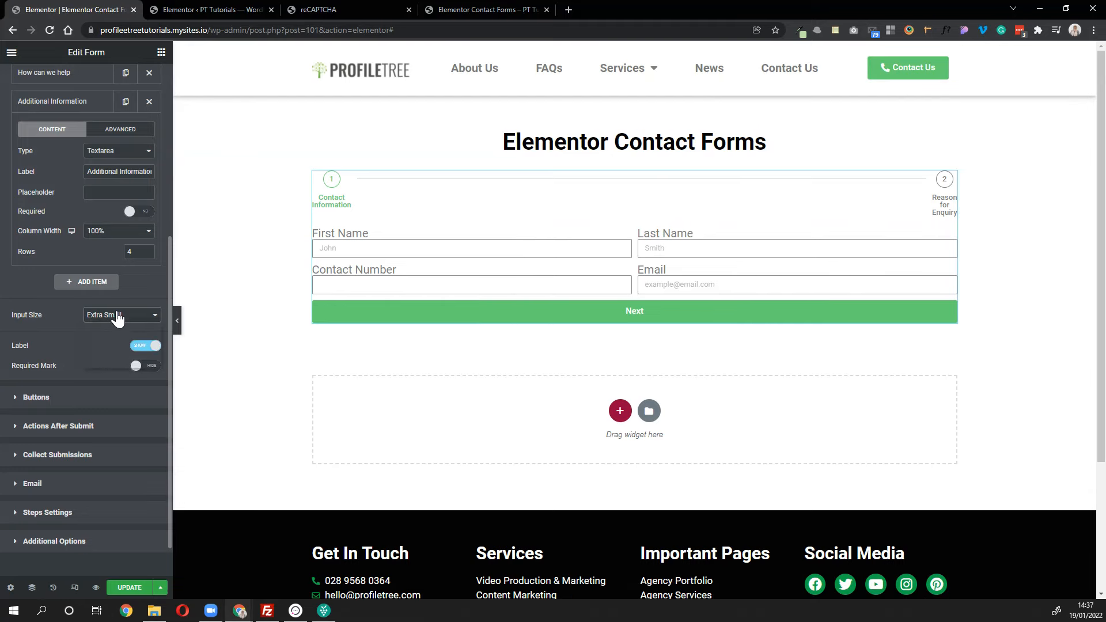
left_click(115, 317)
left_click(106, 340)
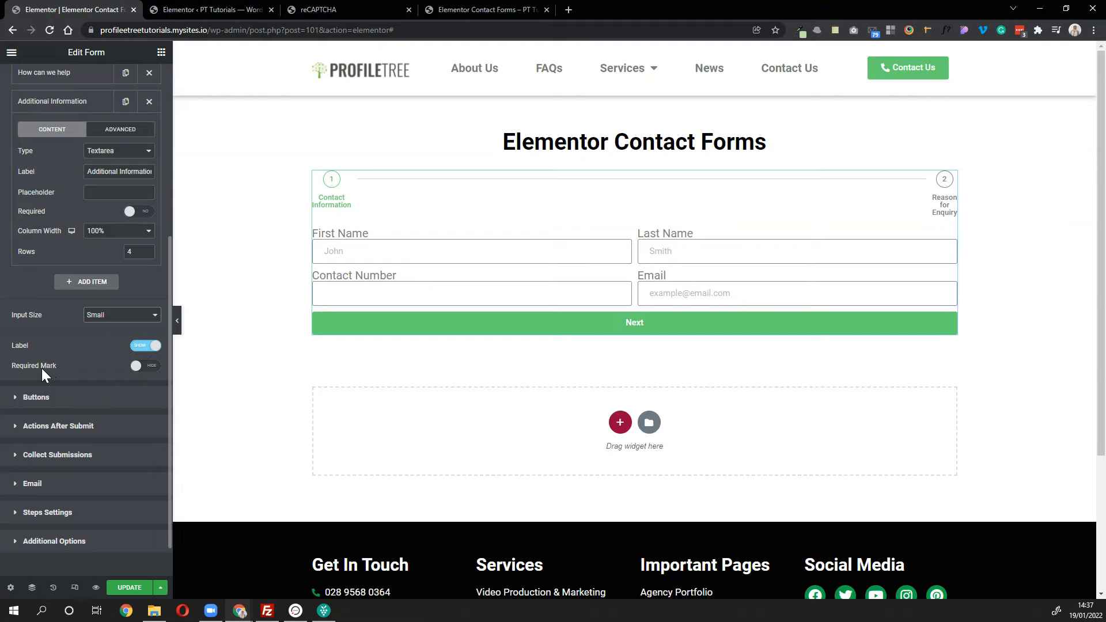
- Show the required mark on the form's mandatory fields
left_click(150, 368)
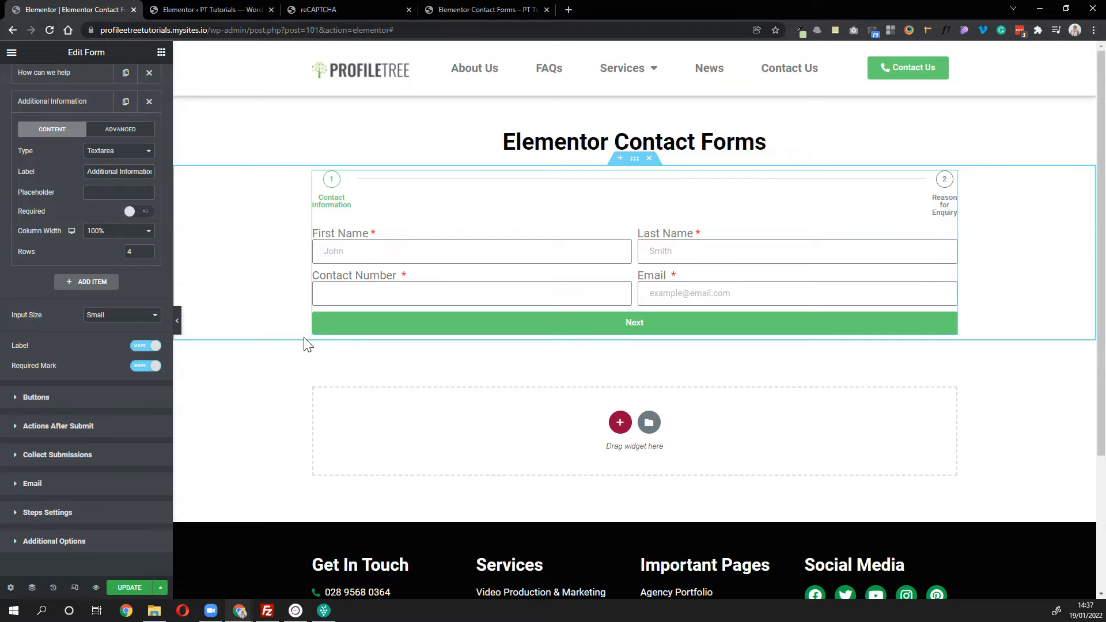
- Try different sizes for the form's buttons and set the size back to Small
left_click(109, 399)
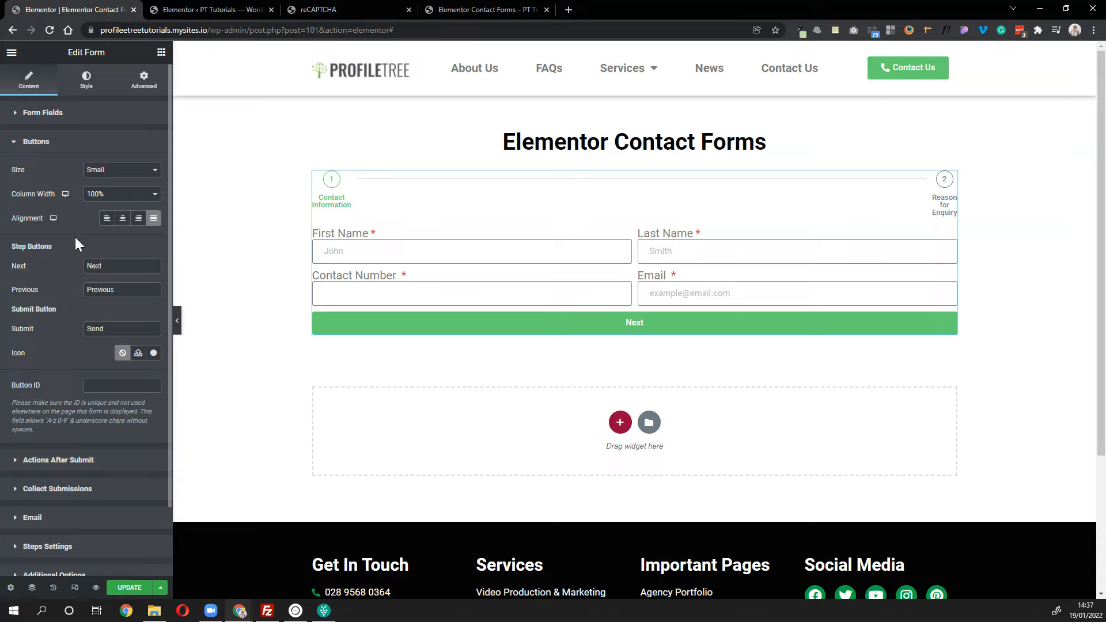
left_click(127, 171)
left_click(114, 192)
left_click(118, 173)
left_click(118, 195)
left_click(112, 172)
left_click(108, 191)
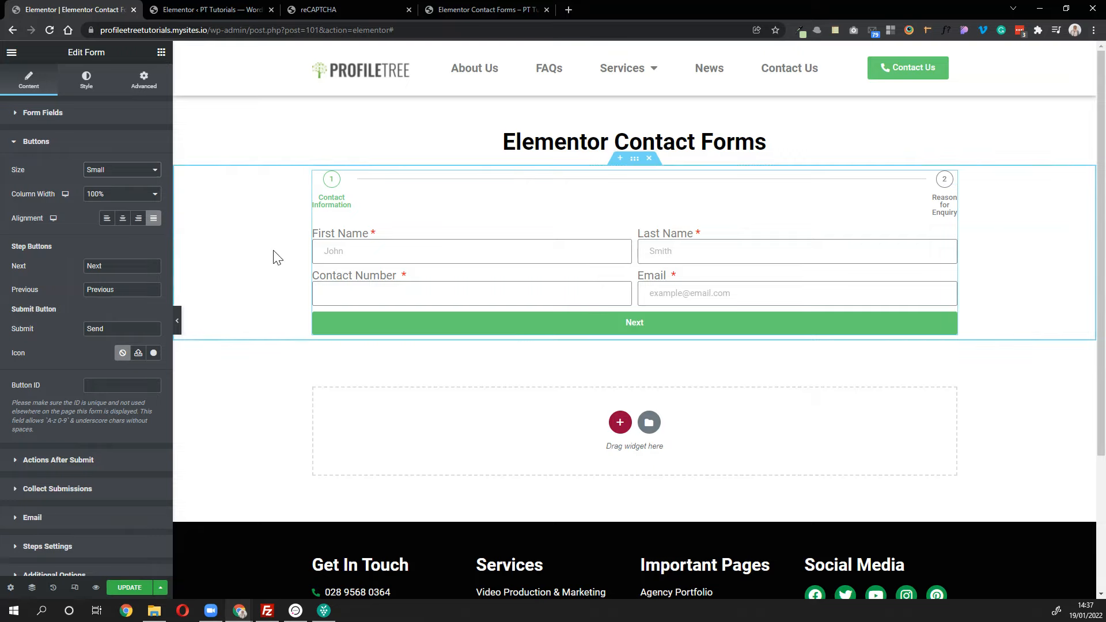
- Compare the center, right and left alignments of the form's buttons, and align them to the center
left_click(123, 223)
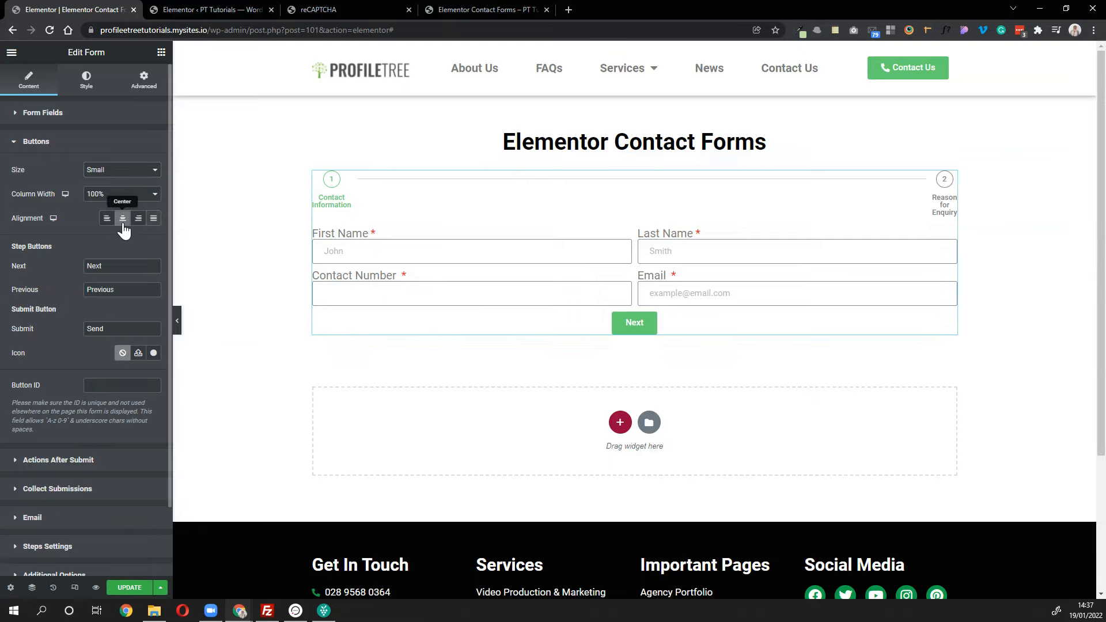
left_click(138, 224)
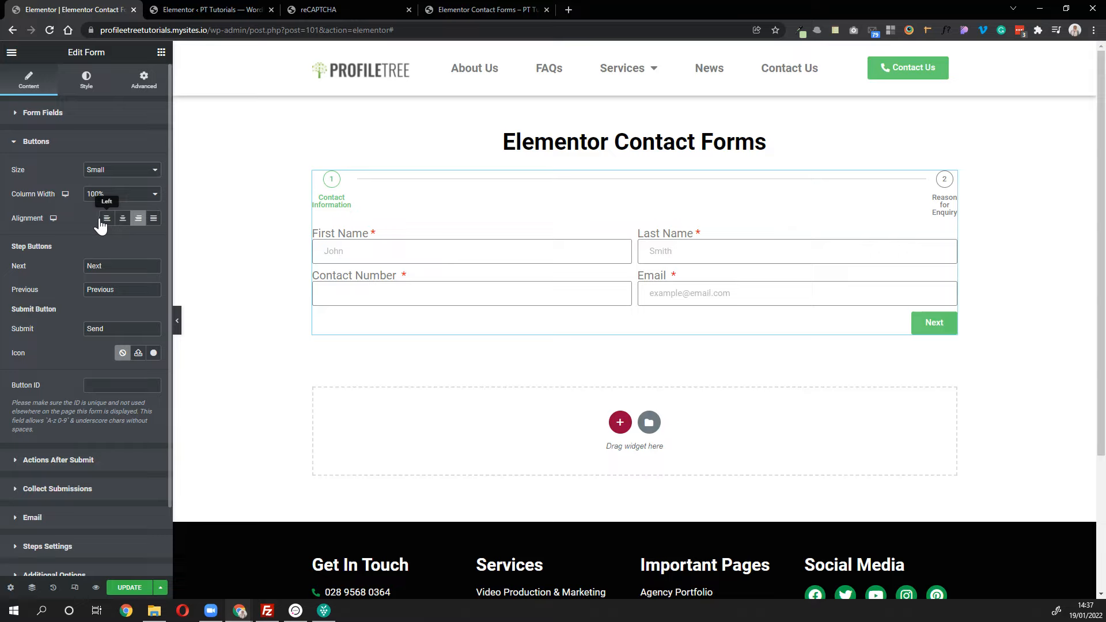
left_click(106, 223)
left_click(123, 226)
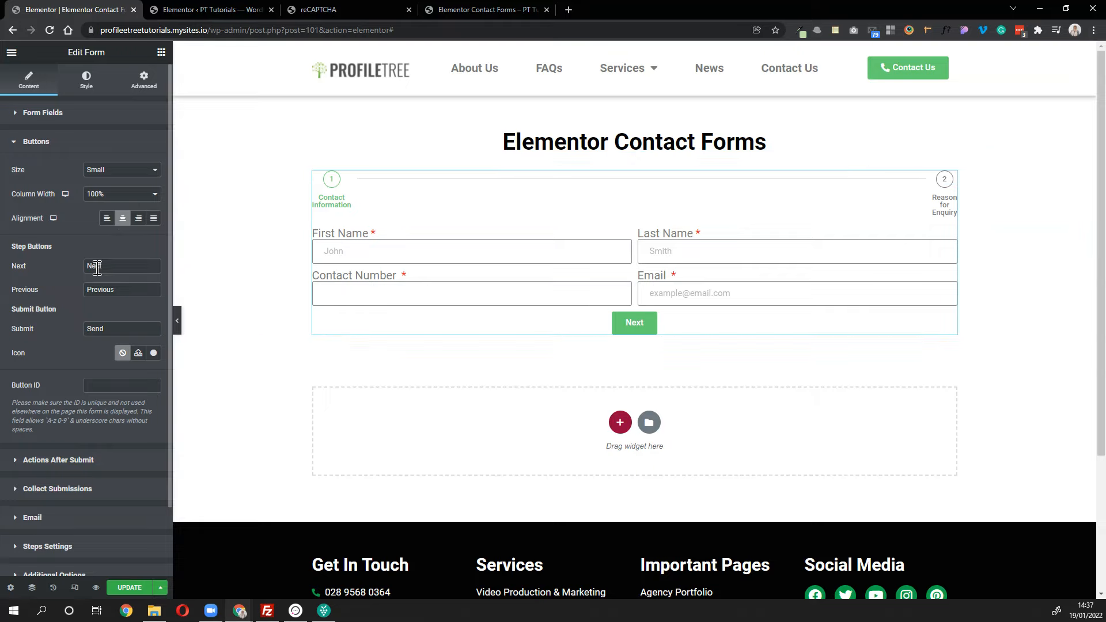
- Change the step buttons' text to Next Step and Previous Step
type("Step")
left_click(123, 290)
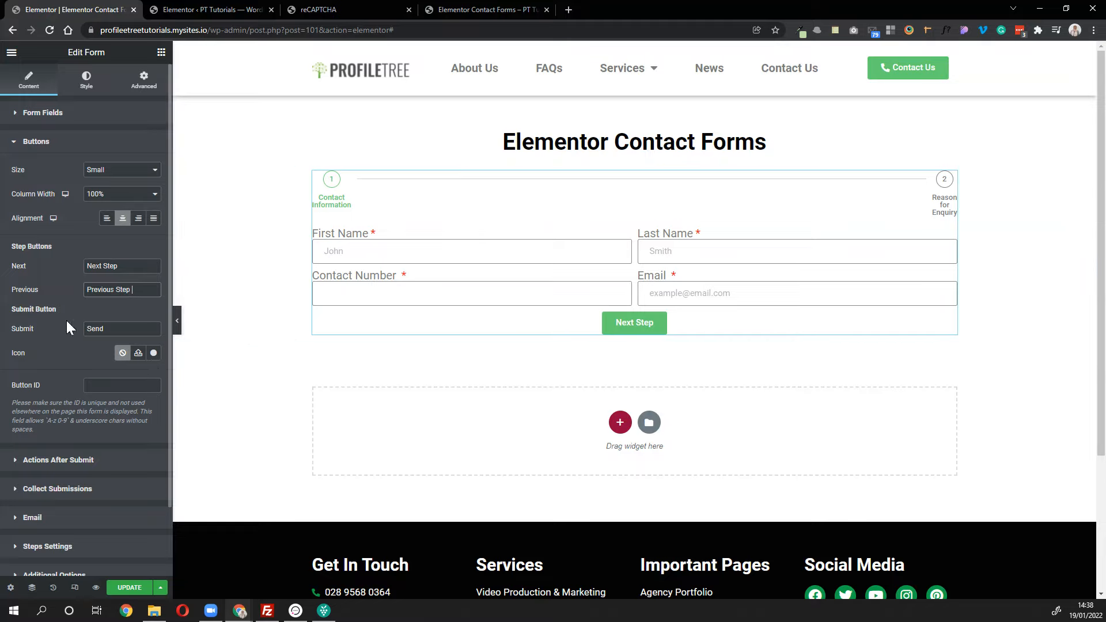
- Autofill the contact details in the preview and advance to the Reason for Enquiry step to check its buttons
left_click(641, 331)
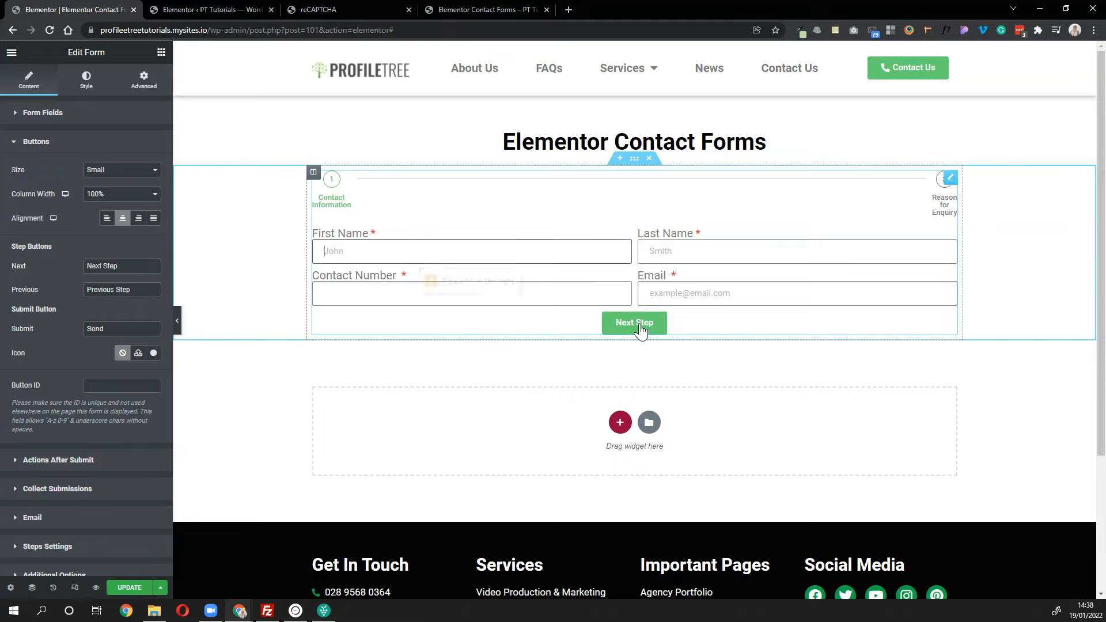
left_click(494, 259)
key("Down")
key("Return")
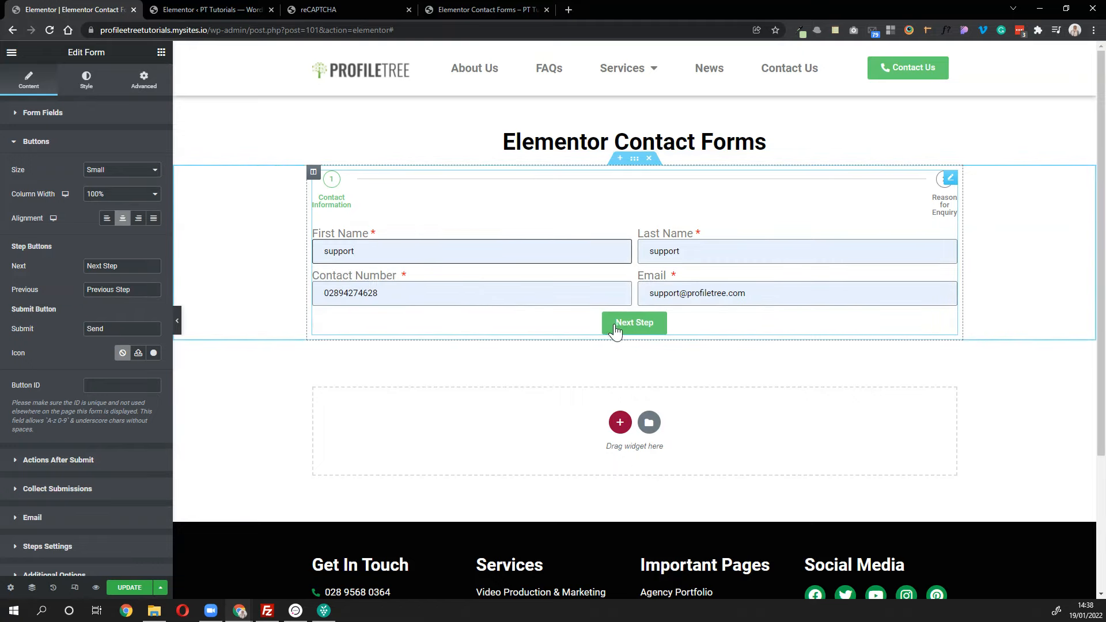
left_click(614, 326)
- Change the submit button's text to Submit with a capital S
double_click(116, 328)
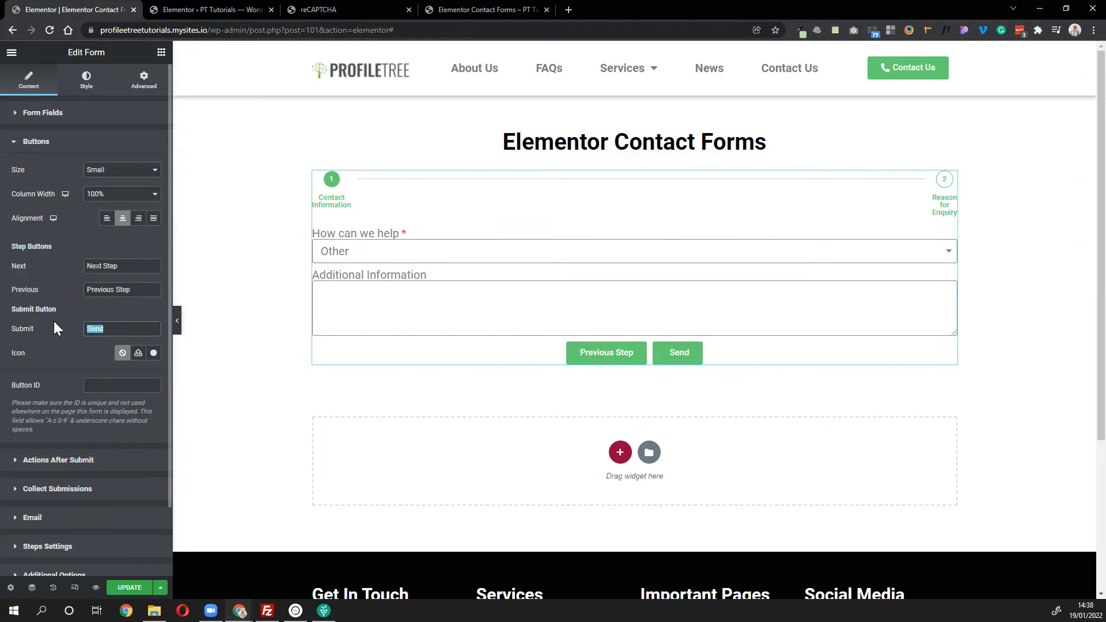
type("submit")
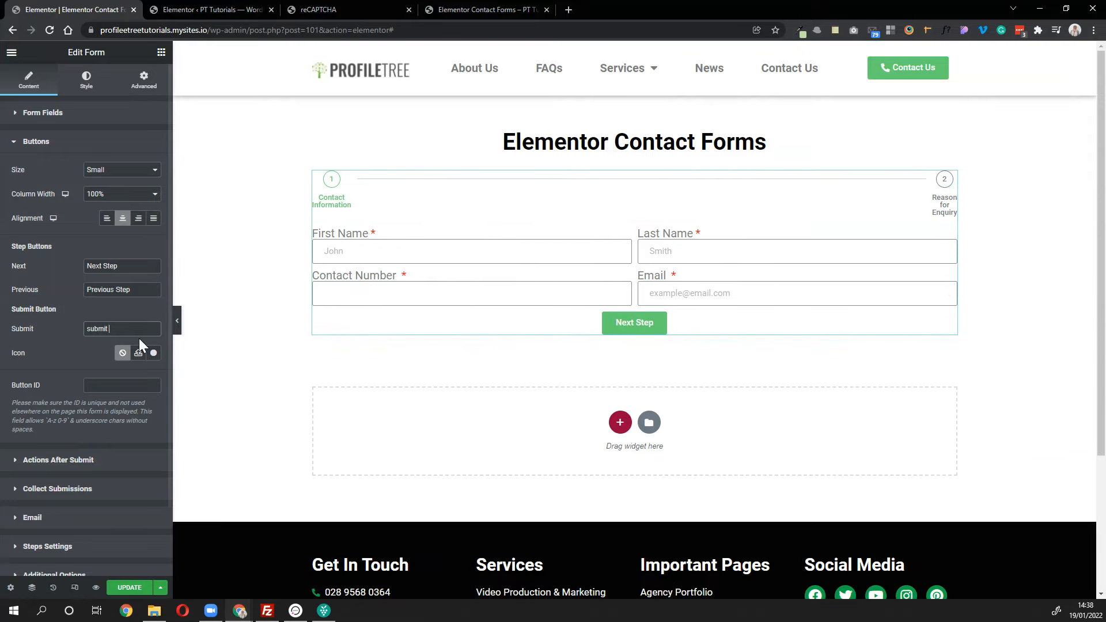
left_click_drag(91, 328, 70, 322)
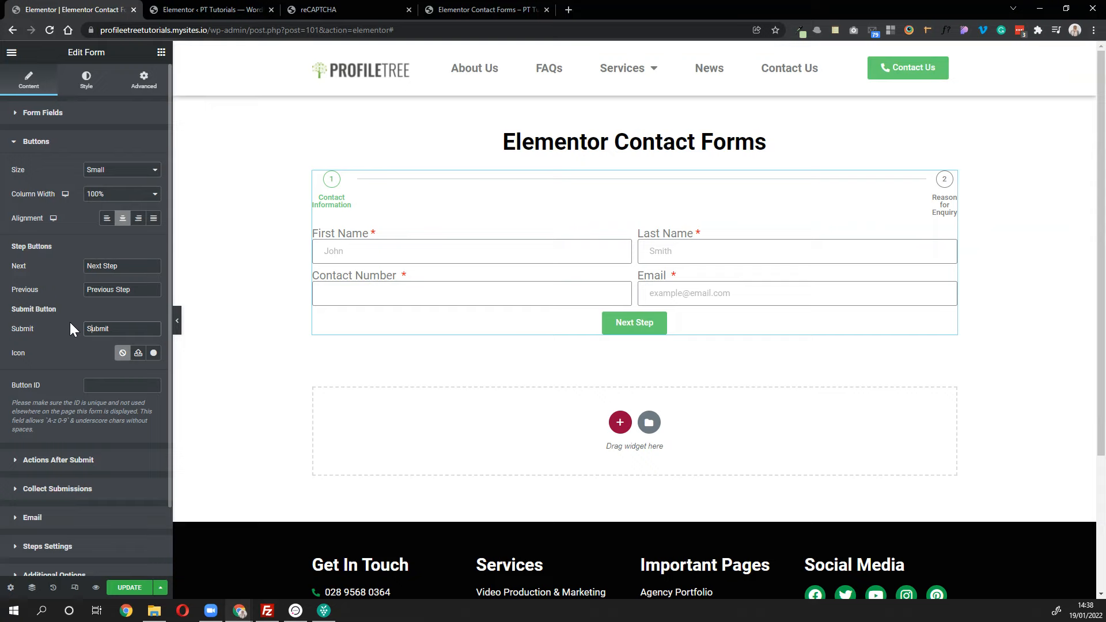
type("S")
- Autofill the preview's contact details again and advance to the second step to check the renamed Submit button
left_click(427, 297)
left_click(361, 324)
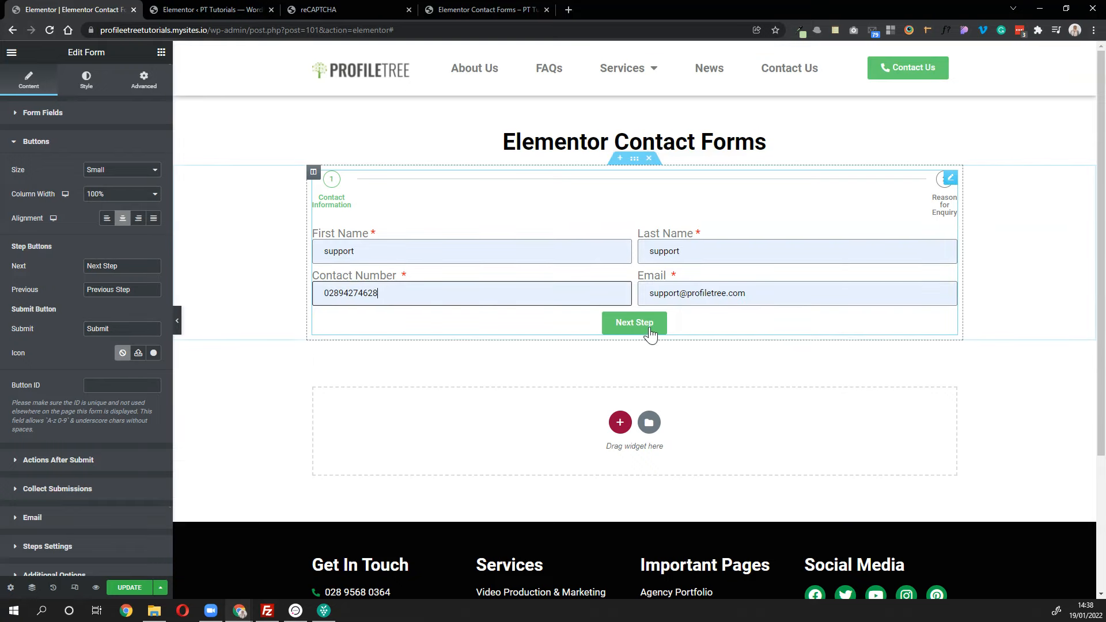
left_click(648, 326)
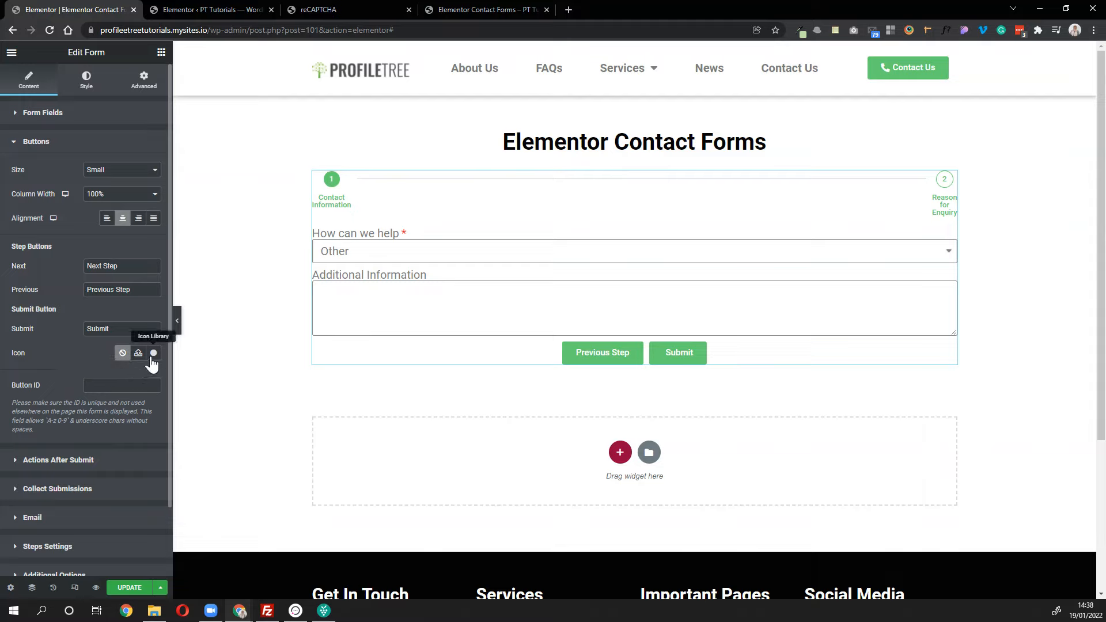
- Open the form's Actions After Submit settings, and view the Elementor Submissions page of the site's WordPress dashboard in a new browser tab
scroll(121, 345, "down", 2)
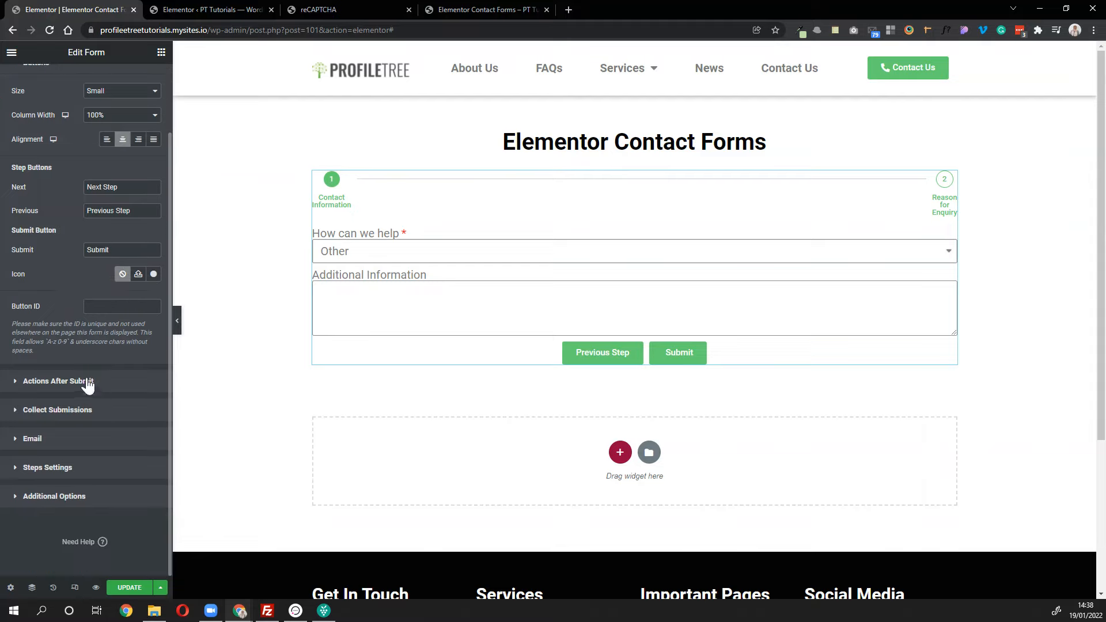
left_click(88, 385)
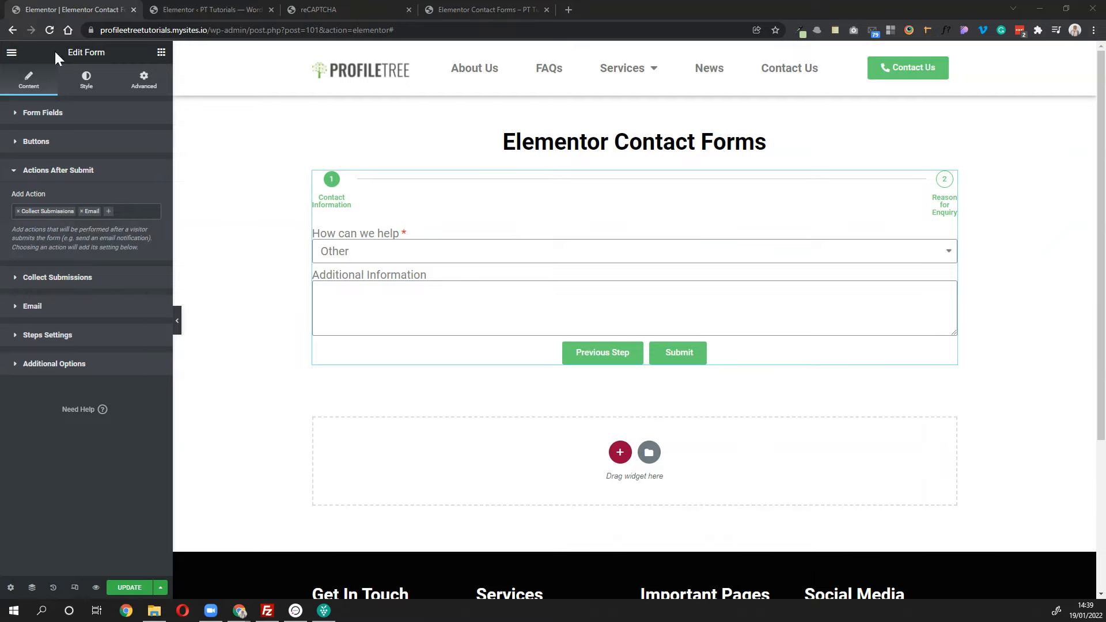
left_click_drag(208, 30, 58, 13)
key("ctrl+c")
left_click(567, 8)
key("ctrl+v")
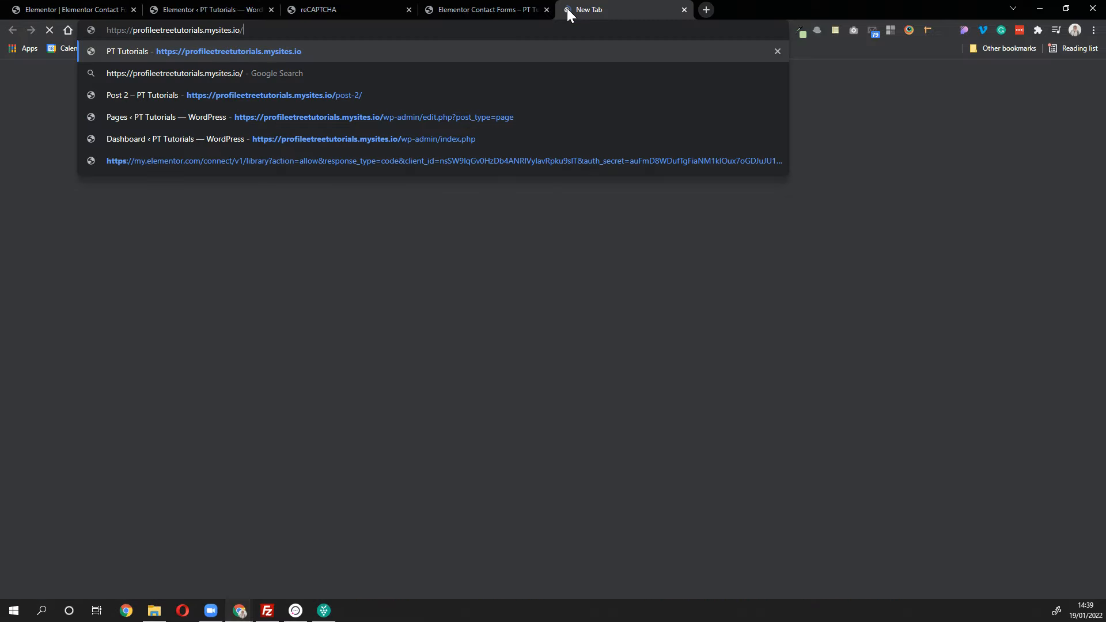
key("Return")
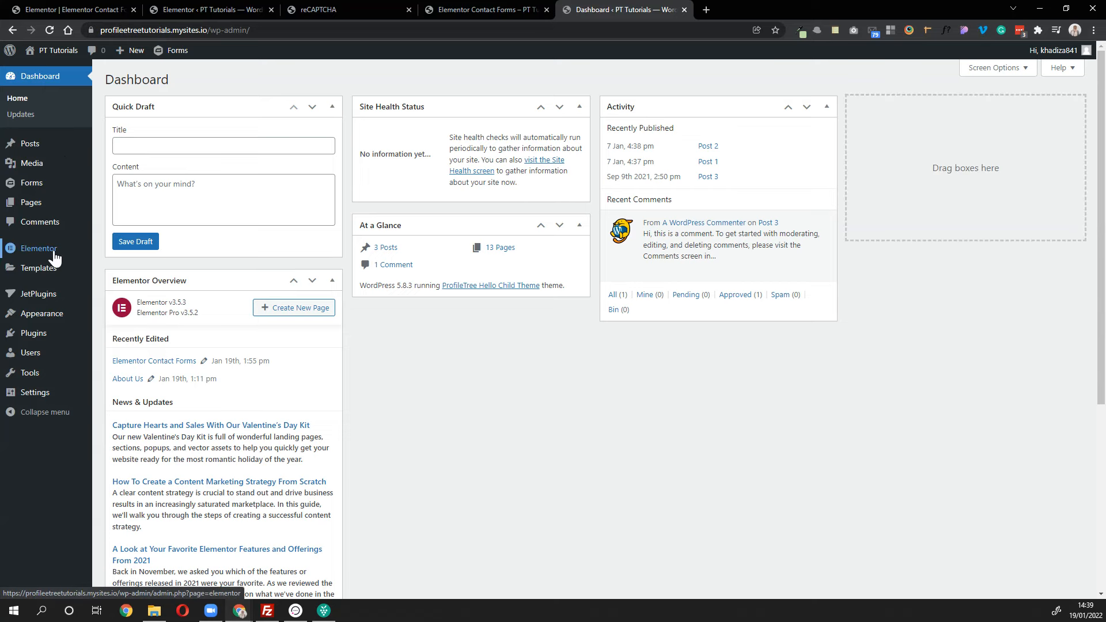
mouse_move(51, 253)
left_click(114, 271)
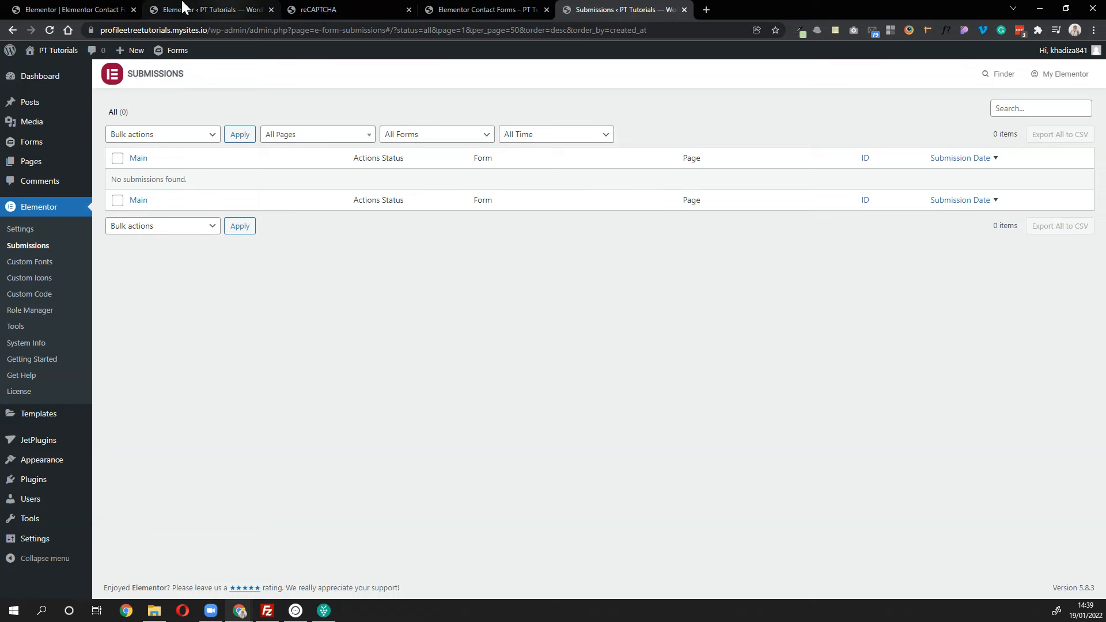
- Return to the Elementor form editor and add Email 2 to the form's actions after submit
left_click(56, 5)
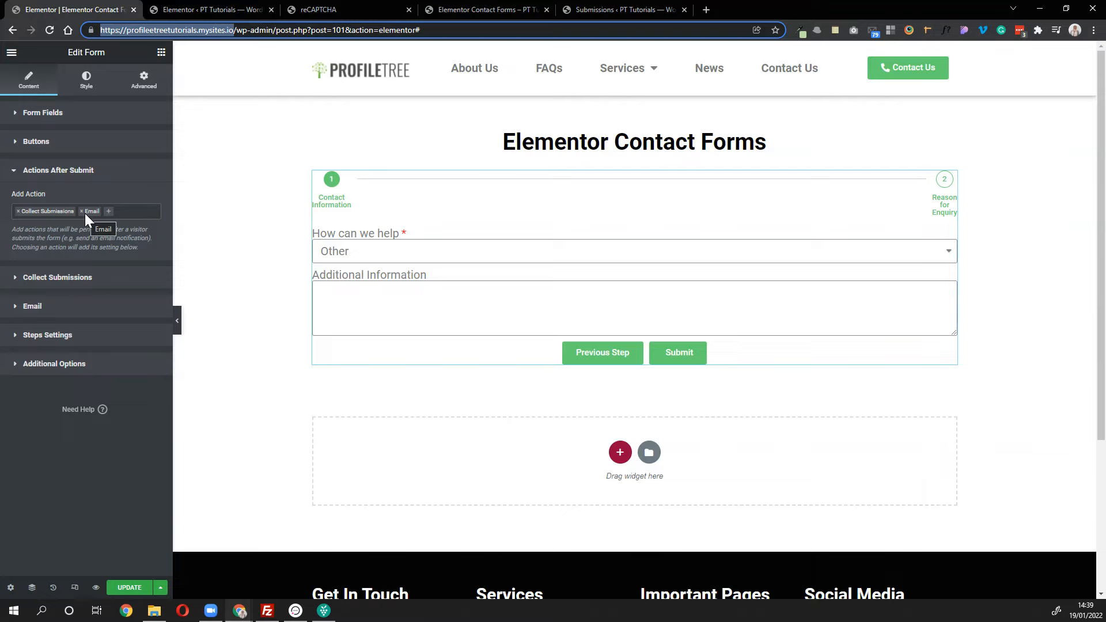
left_click(109, 214)
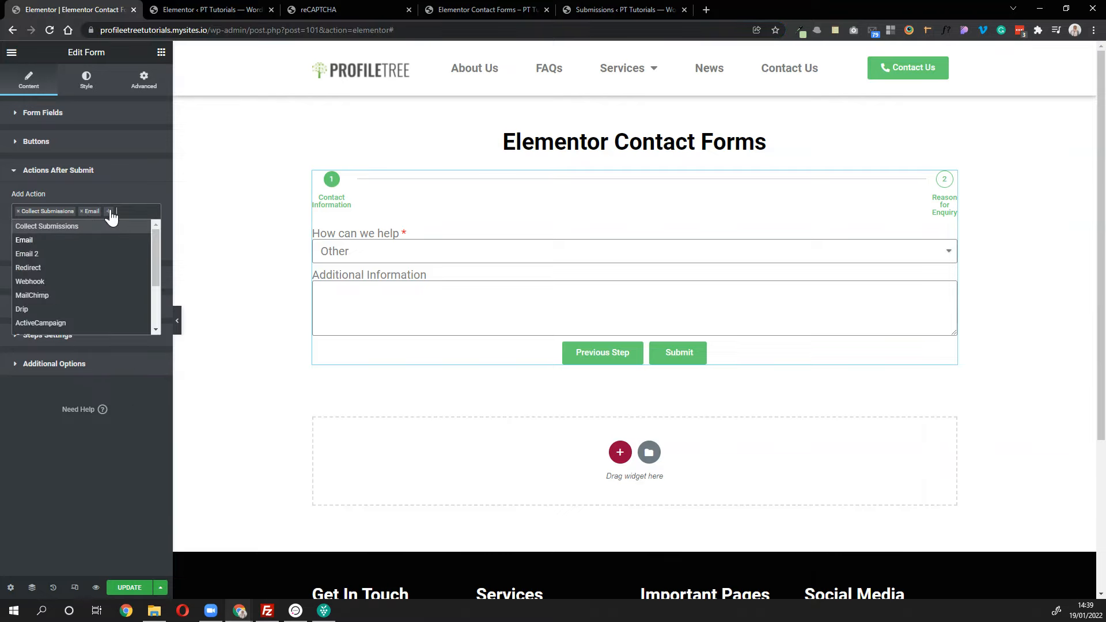
left_click(60, 258)
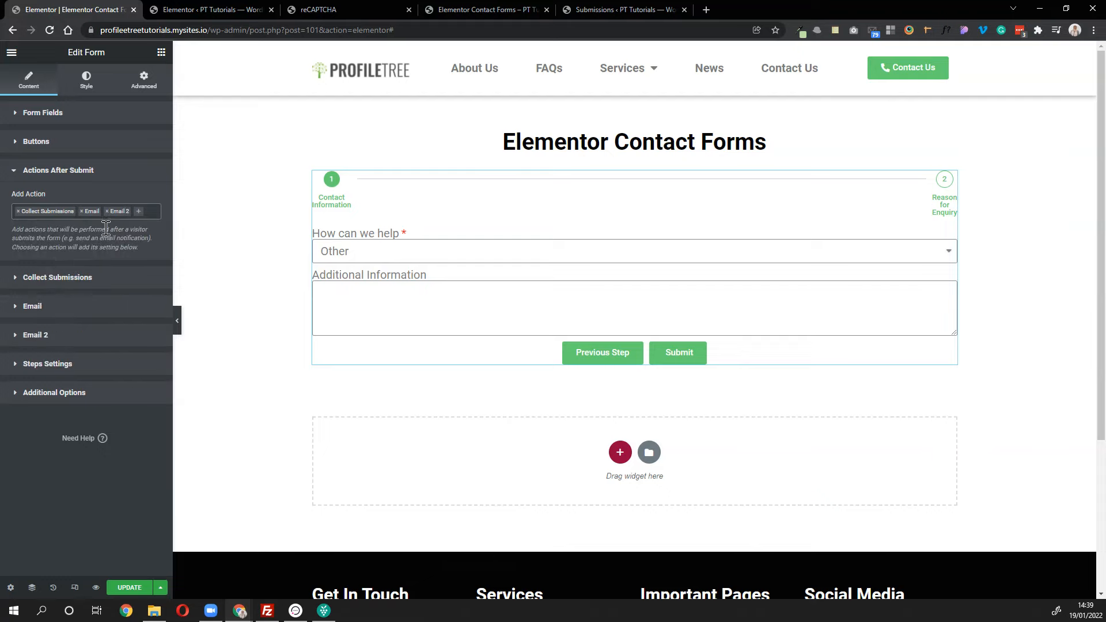
- Open the form's Email settings and start a line reading "form" above the [all-fields] shortcode in the message
left_click(41, 309)
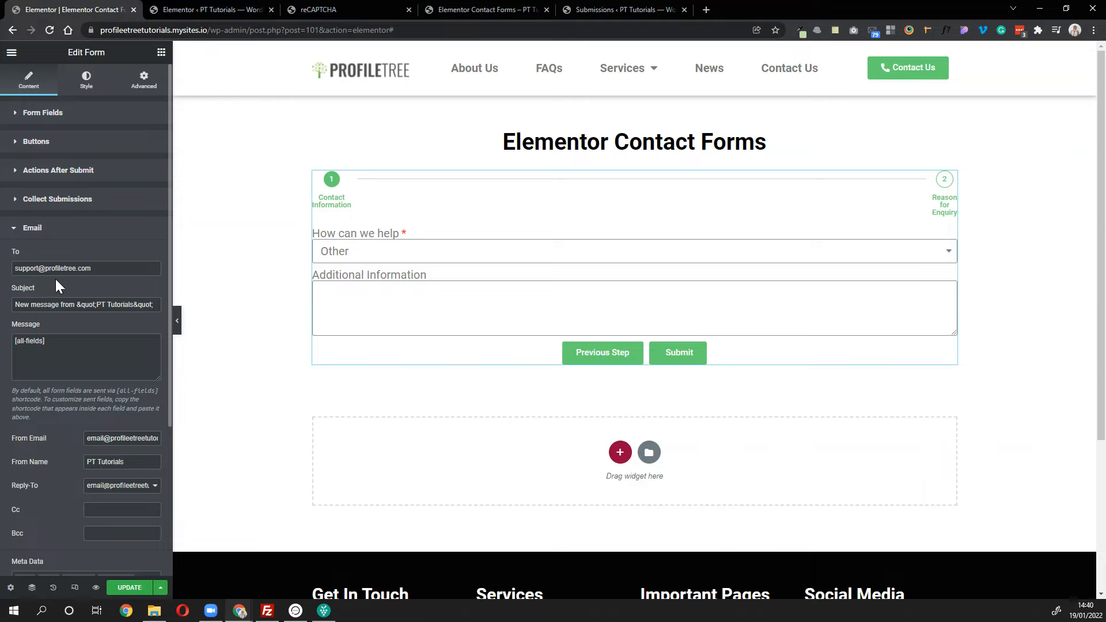
scroll(51, 335, "down", 1)
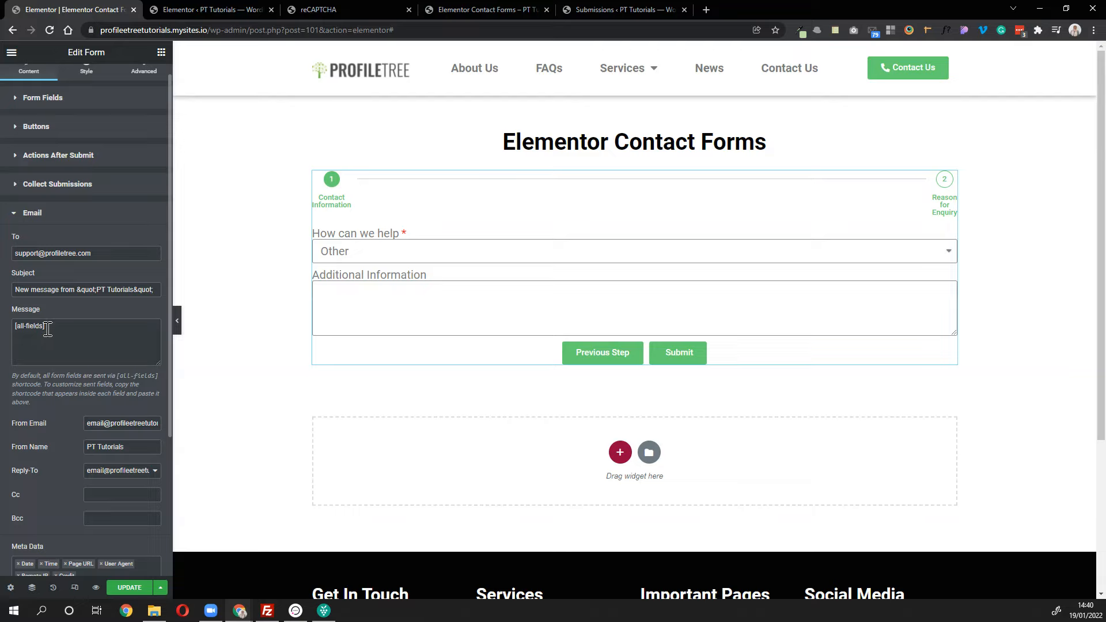
left_click(15, 326)
key("Return")
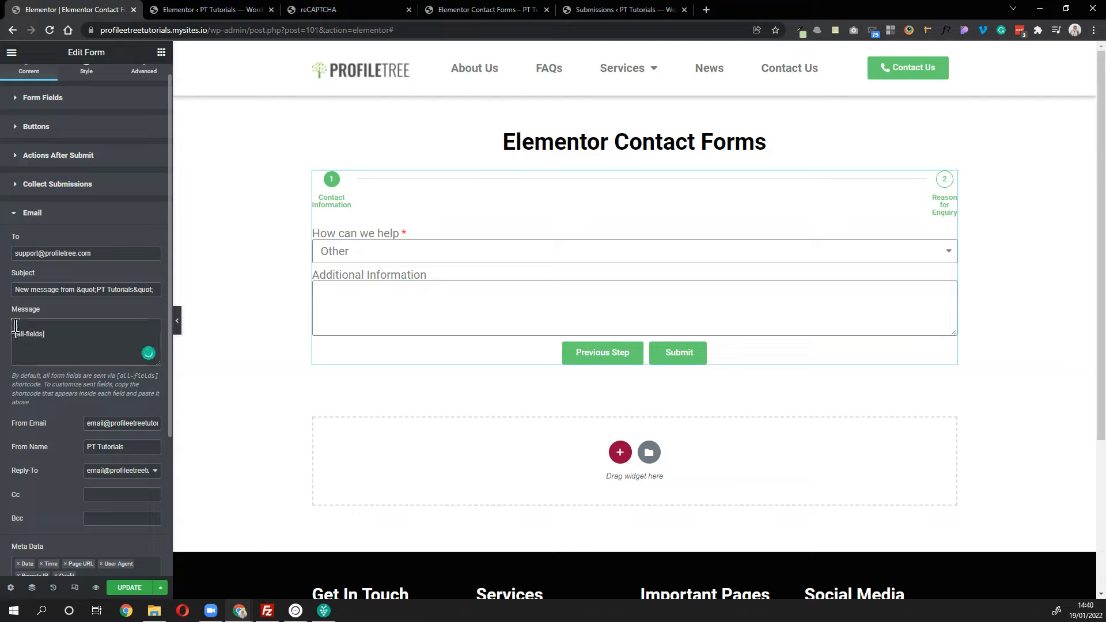
type("[form")
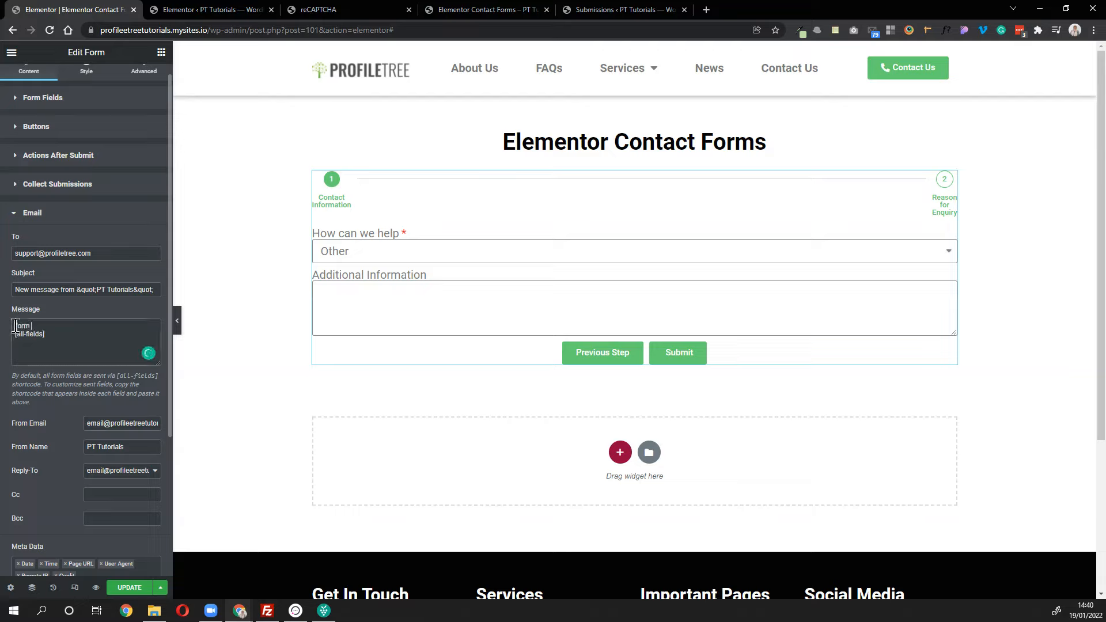